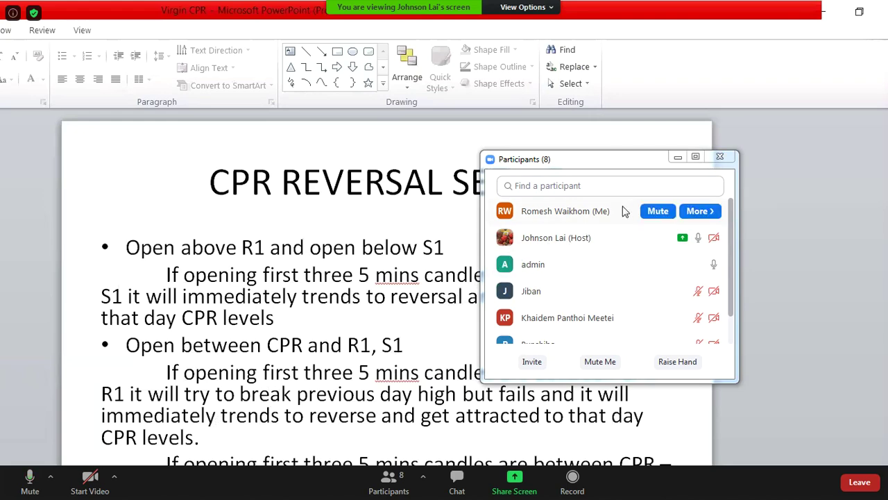
Step: Close the participants window and mute the microphone in the meeting
click(722, 158)
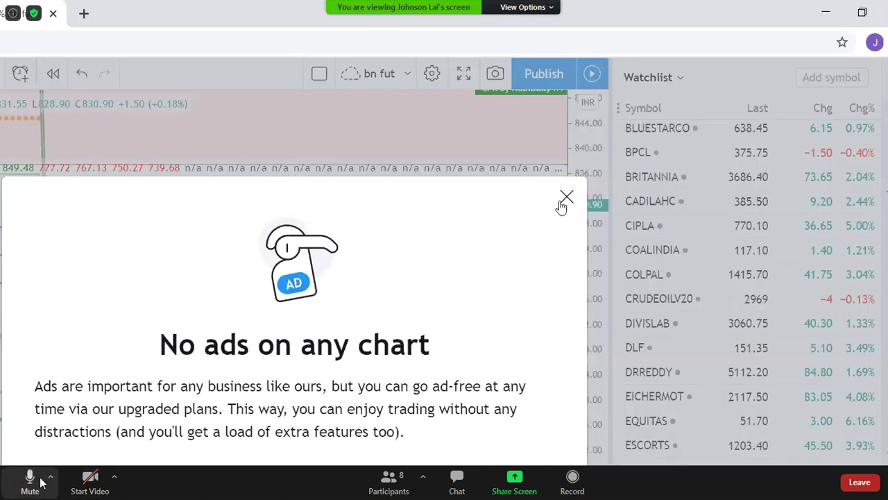
click(31, 479)
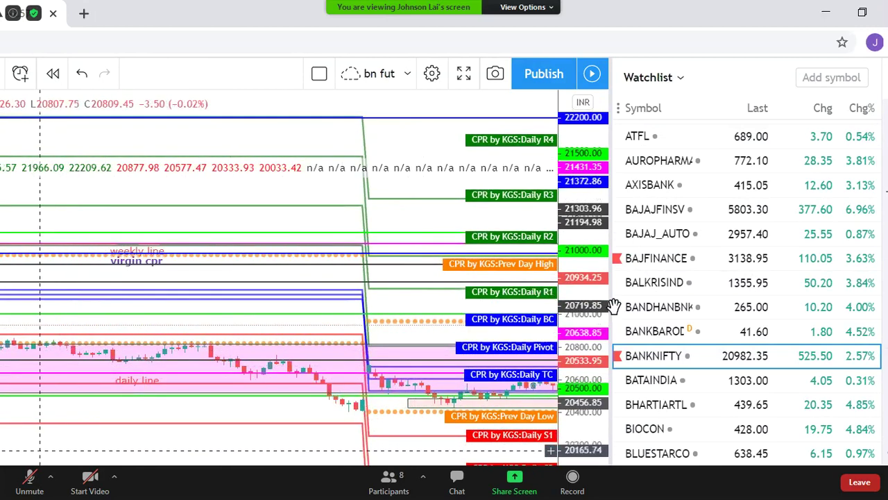
Step: Examine how BANKNIFTY's 5-minute candles react to the daily CPR levels back to 22 September, undoing the accidental move of the 21000 line
drag(301, 353, 562, 284)
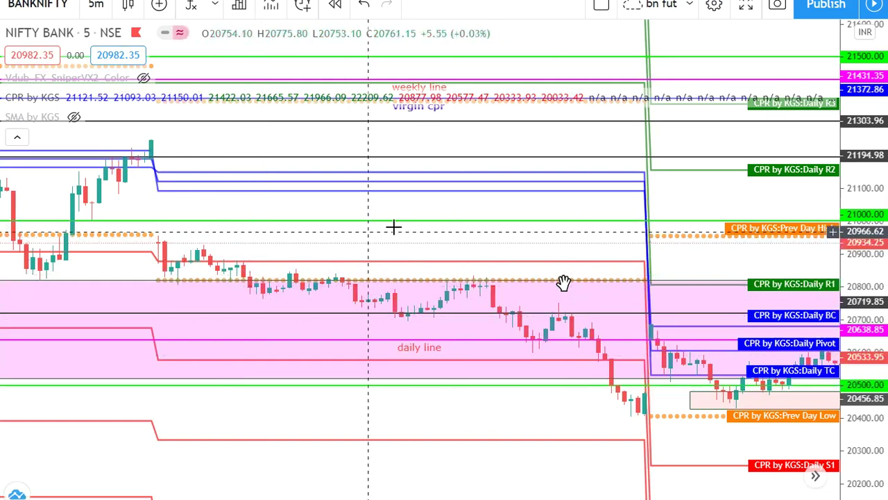
scroll(242, 228, left, 5)
mouse_move(632, 248)
mouse_down()
mouse_move(437, 224)
mouse_move(415, 210)
mouse_up()
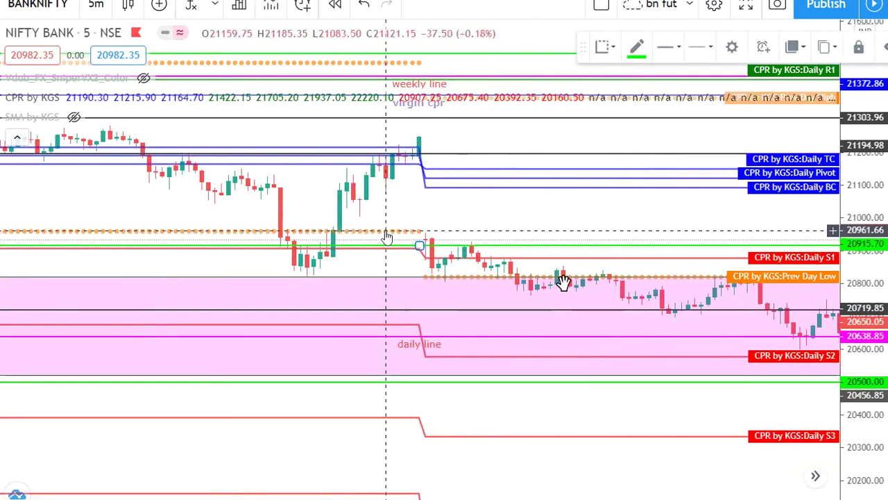
key(ctrl+z)
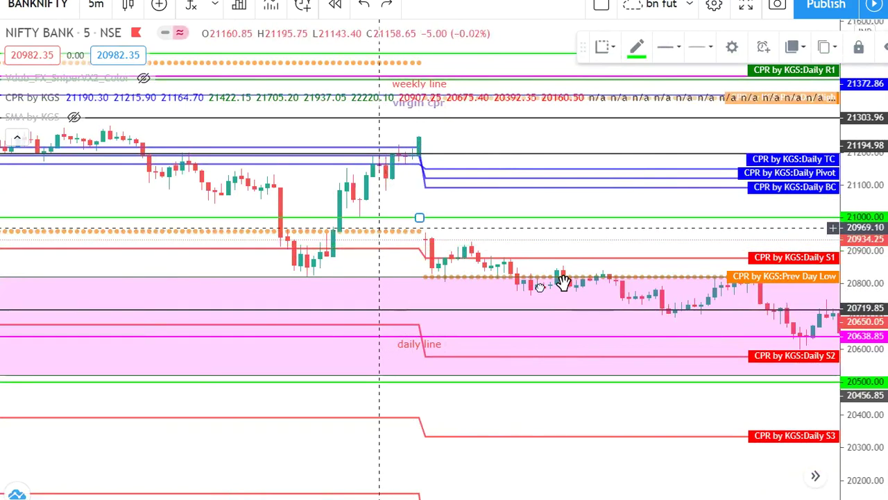
drag(522, 298, 436, 243)
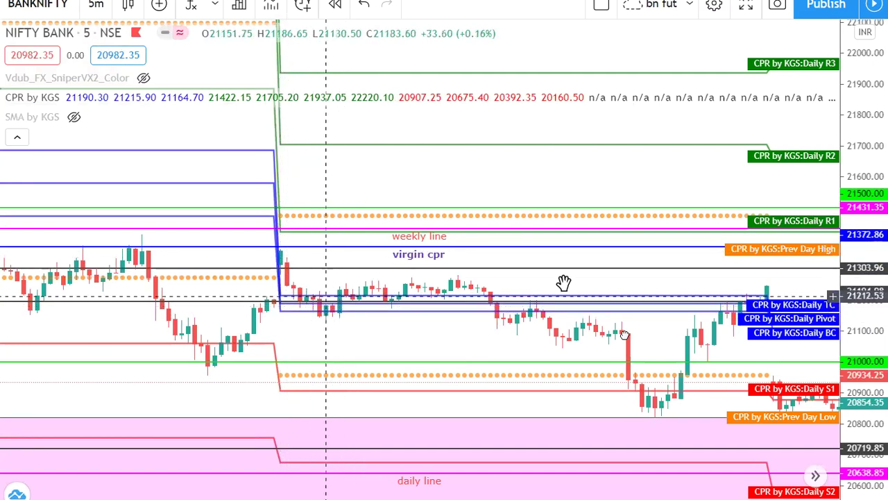
scroll(401, 336, left, 5)
scroll(401, 336, left, 2)
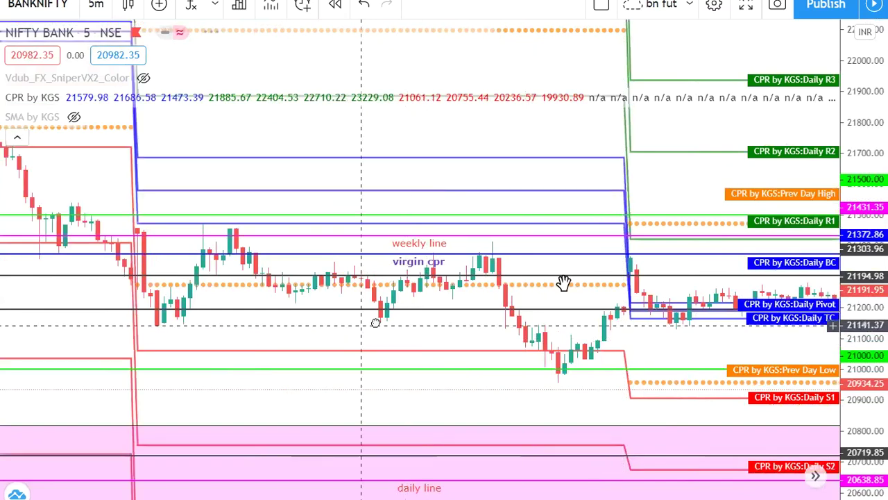
scroll(391, 322, left, 1)
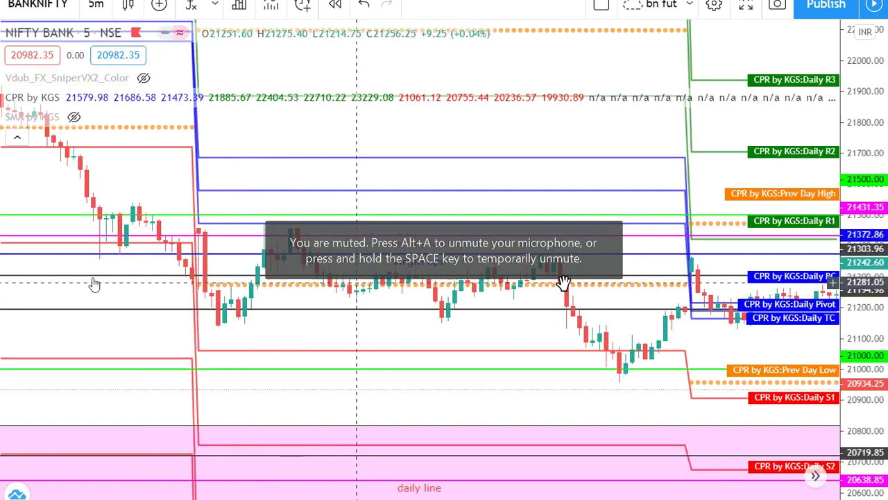
Step: Bring up the ApowerREC recorder to check the running screen recording, and minimise it again
click(563, 278)
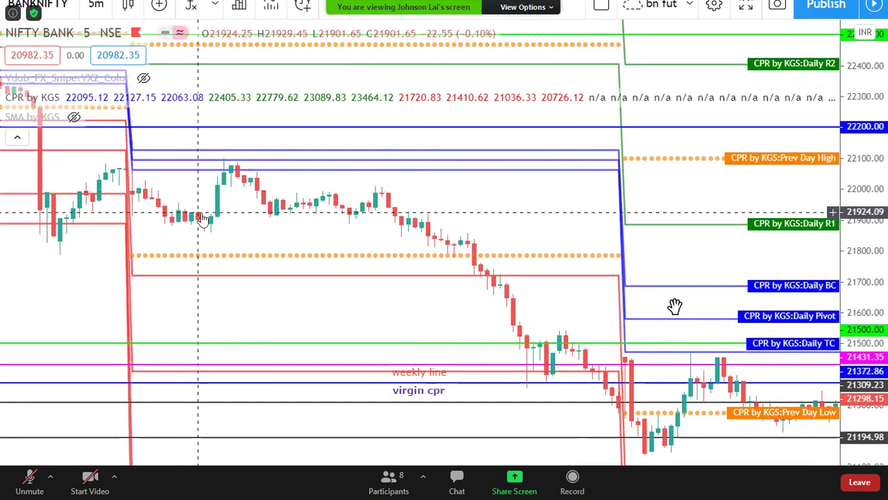
key(super)
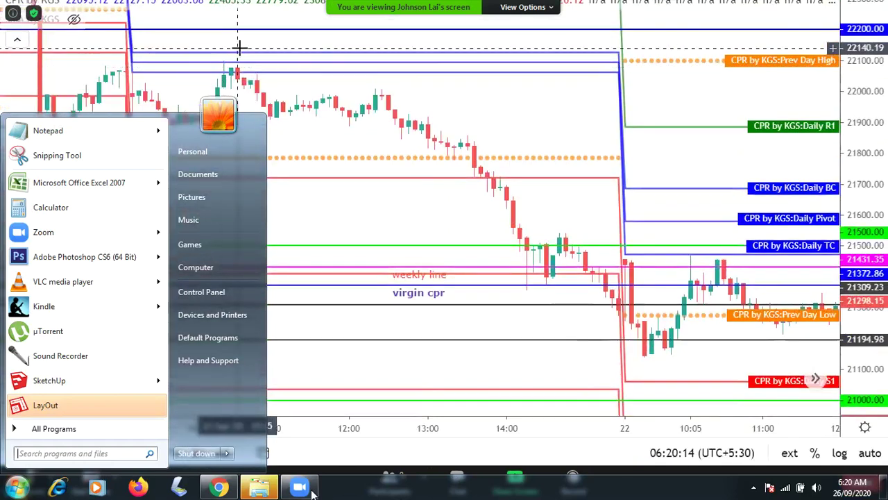
click(308, 494)
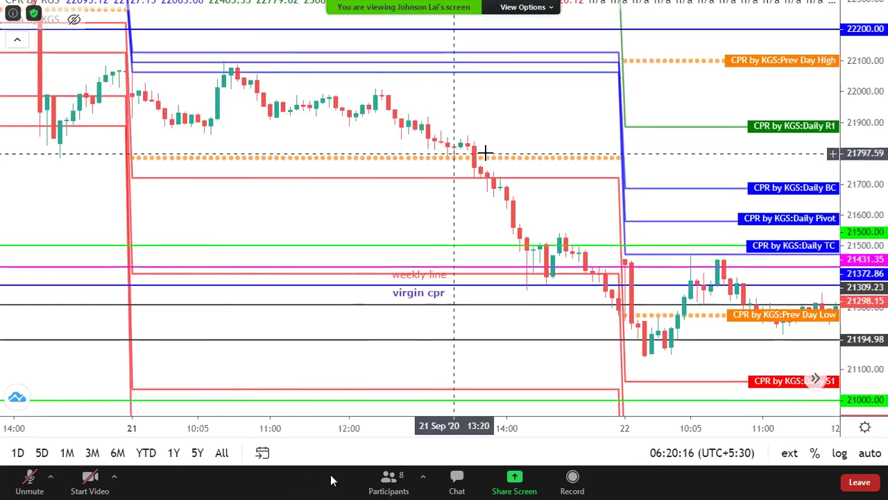
key(super)
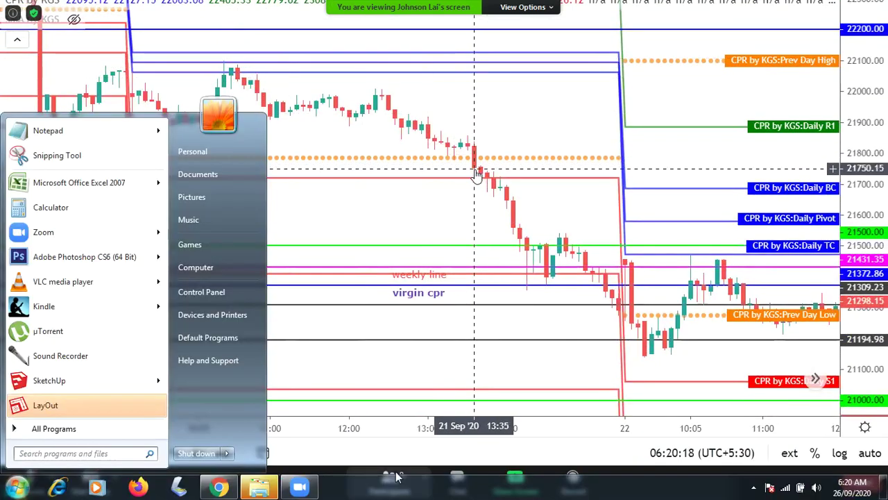
click(754, 487)
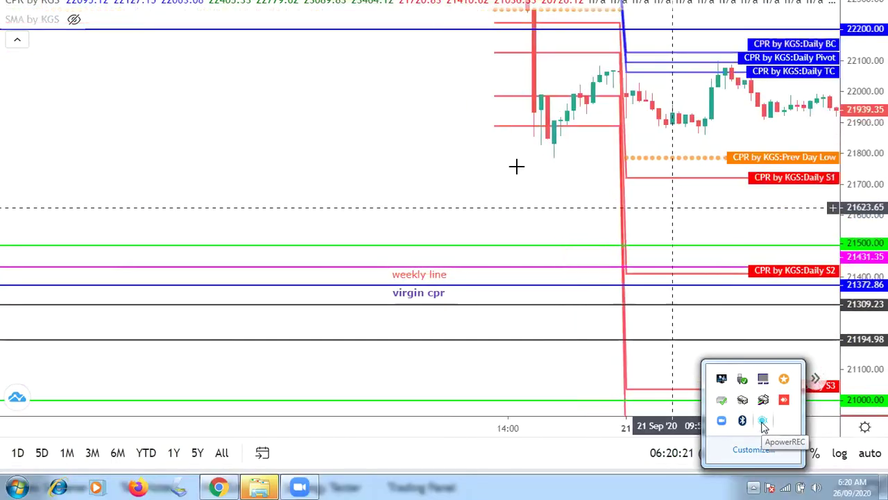
click(762, 422)
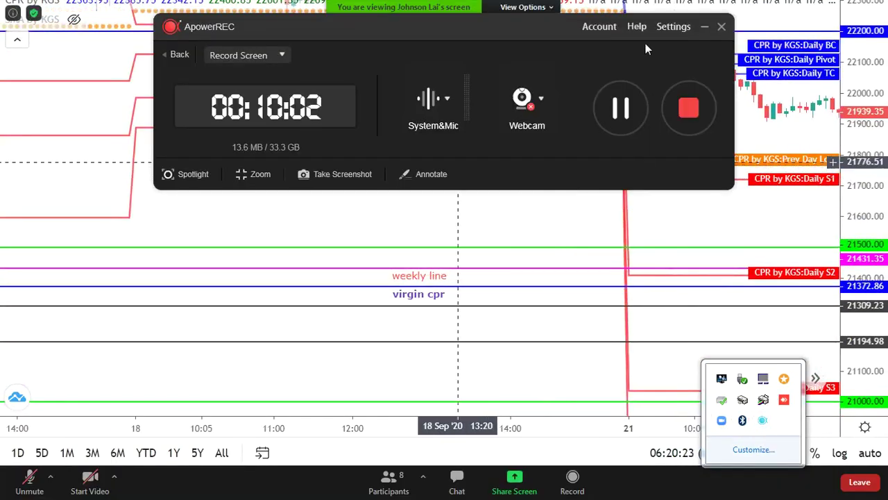
click(702, 28)
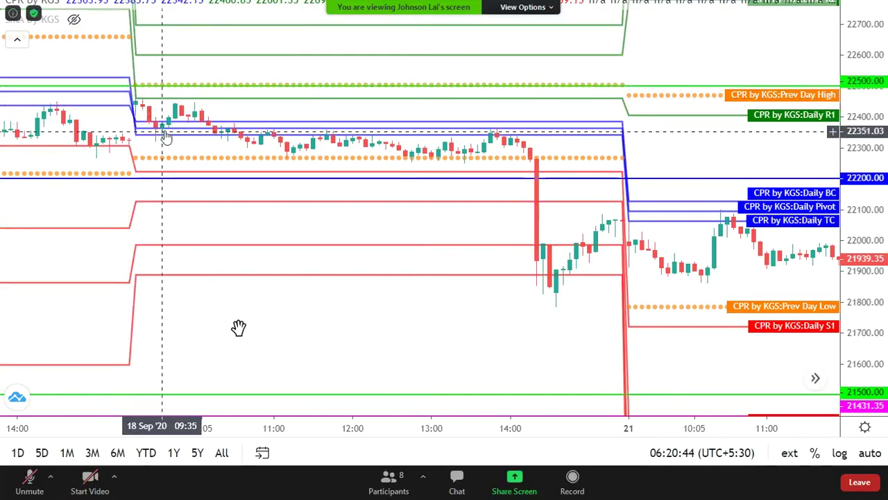
Step: Examine the BANKNIFTY price action around the daily pivot, R1 and S1 levels from 18 back to 14 September
drag(238, 327, 679, 373)
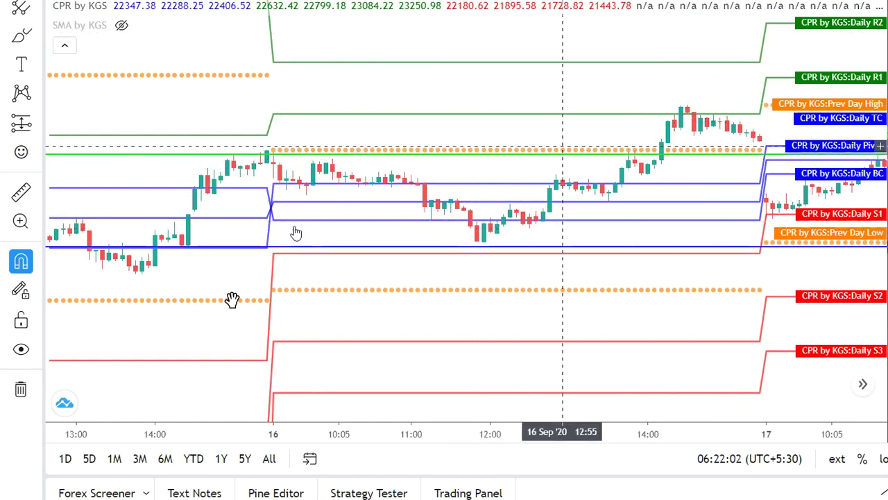
drag(218, 274, 533, 282)
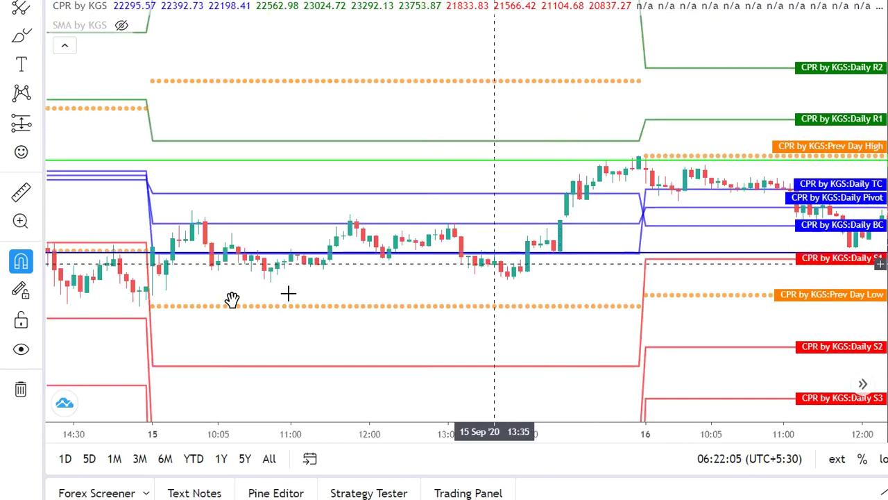
drag(323, 274, 459, 277)
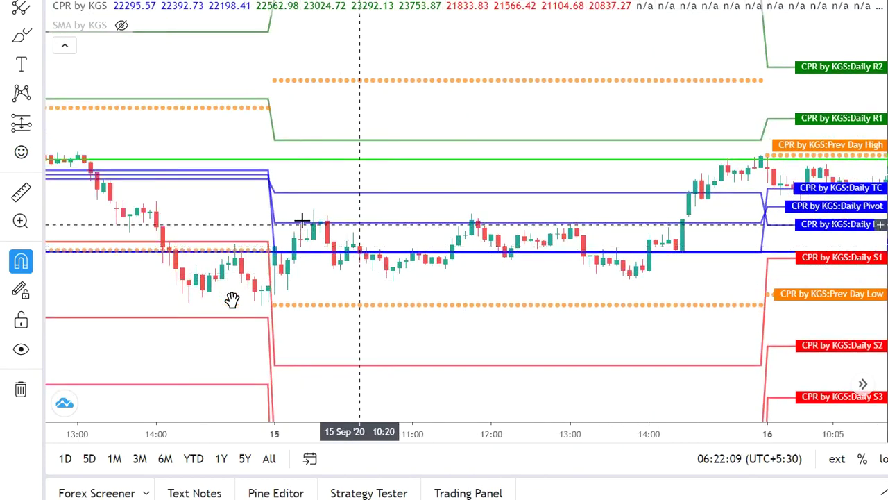
drag(210, 206, 577, 224)
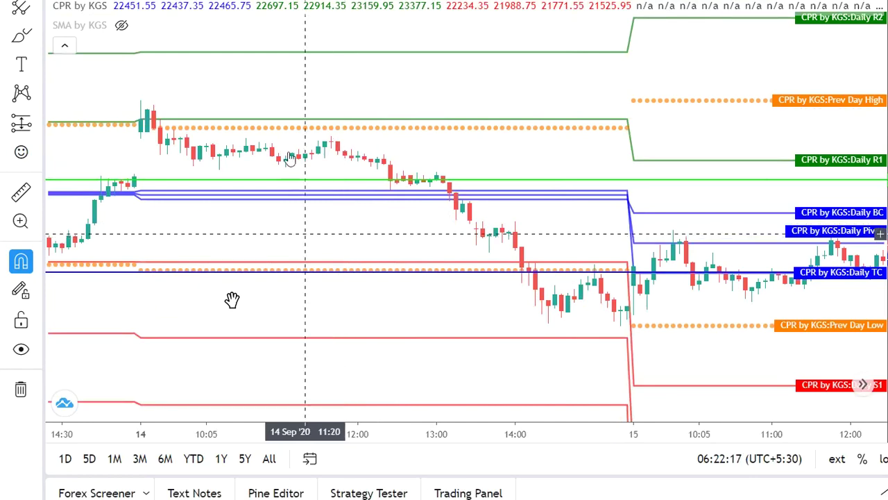
drag(290, 158, 409, 161)
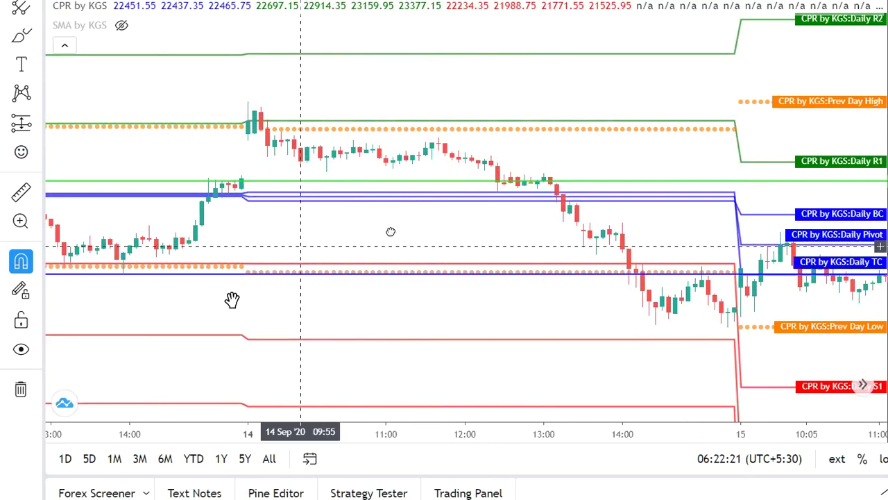
scroll(377, 242, left, 3)
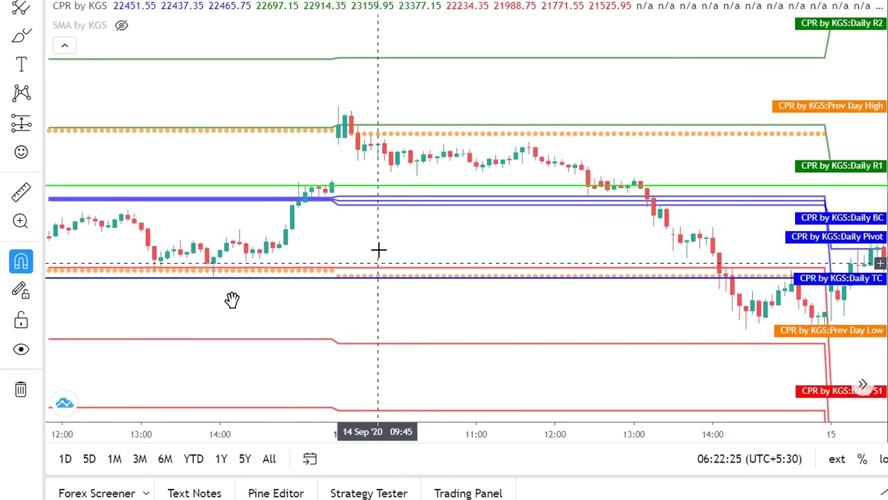
Step: Review the BANKNIFTY opens against the CPR and previous-day levels from 11 back to 9 September, dismissing the advertisement covering the chart
scroll(438, 182, left, 8)
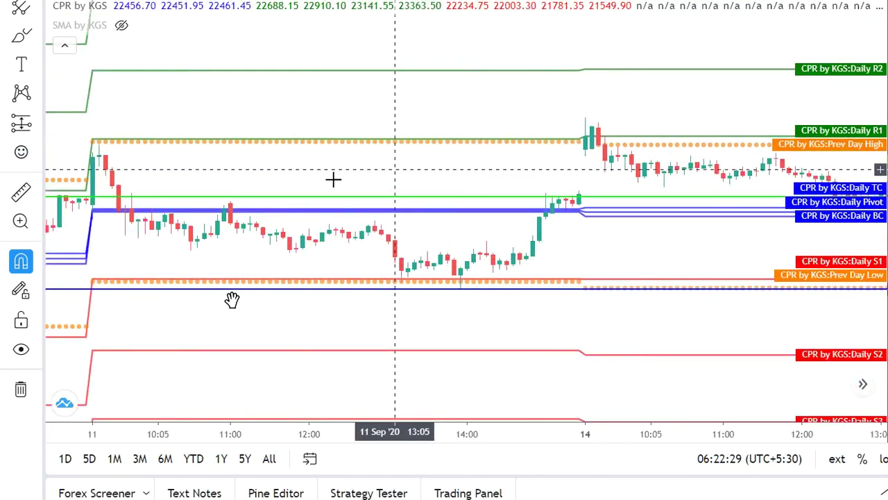
scroll(256, 187, left, 5)
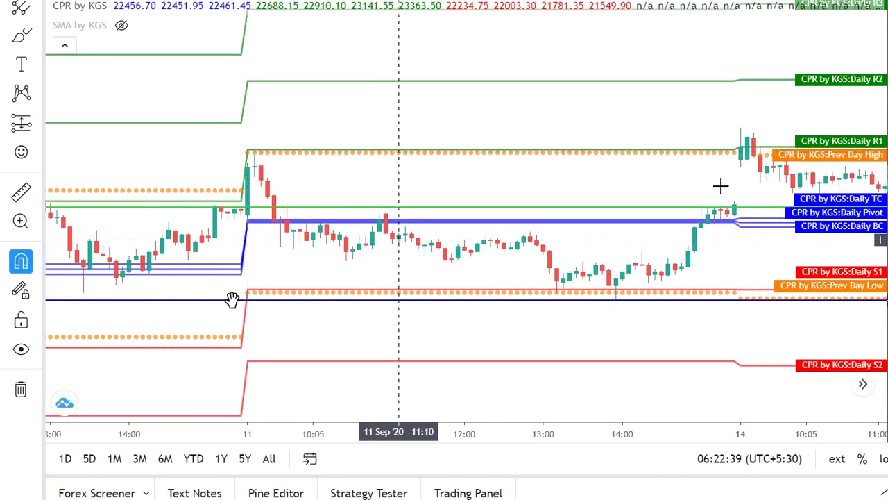
scroll(460, 159, left, 10)
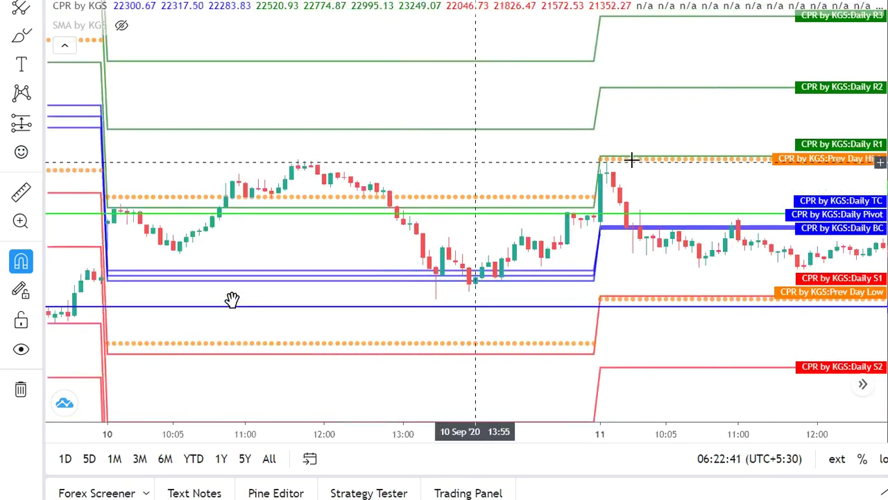
scroll(555, 188, left, 5)
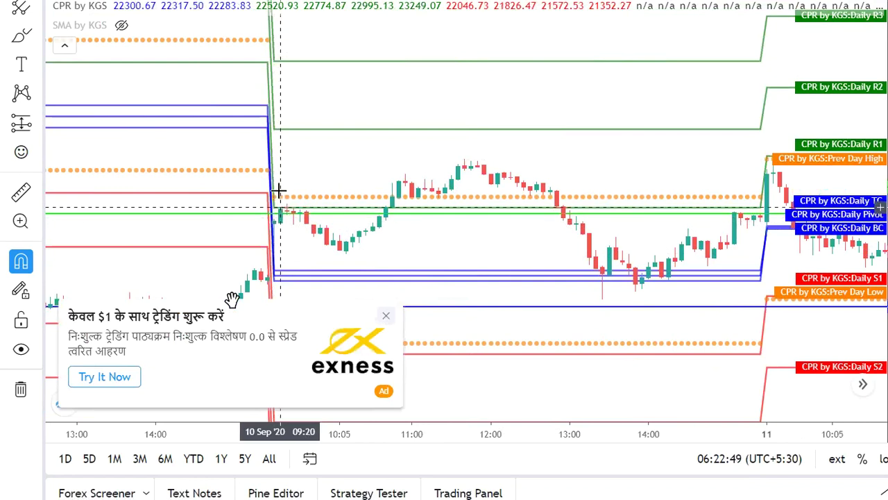
click(386, 315)
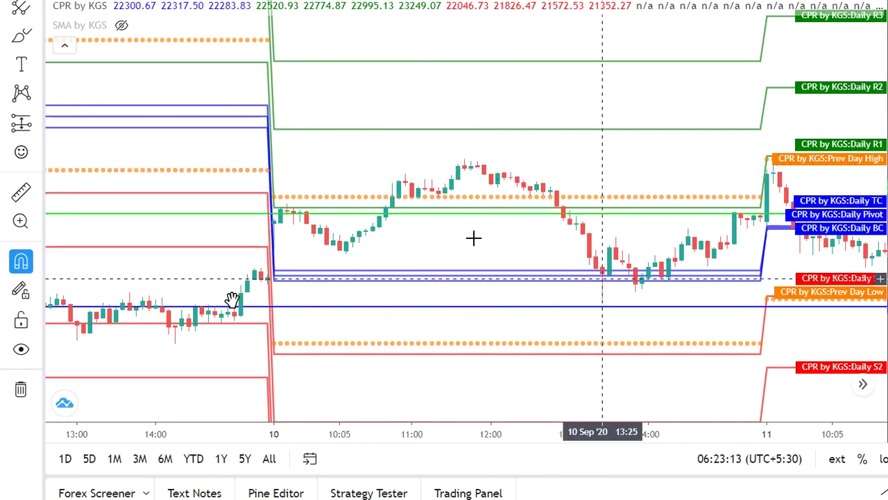
drag(432, 220, 601, 217)
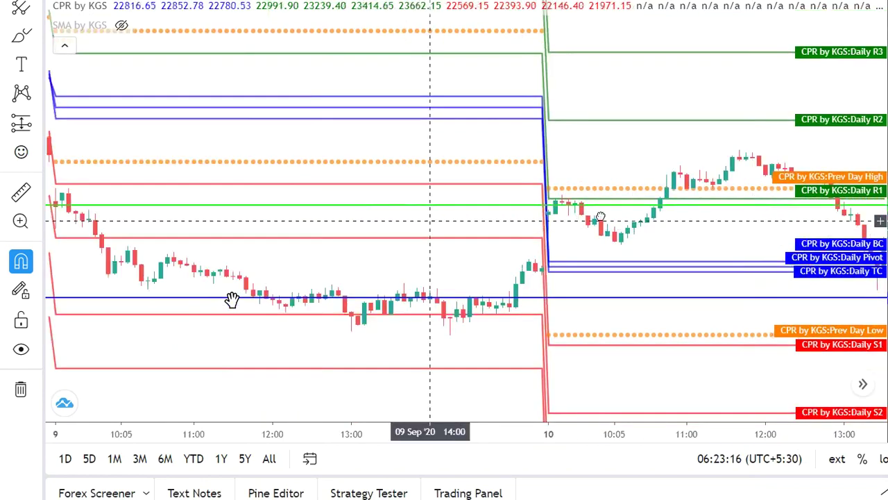
scroll(565, 214, left, 5)
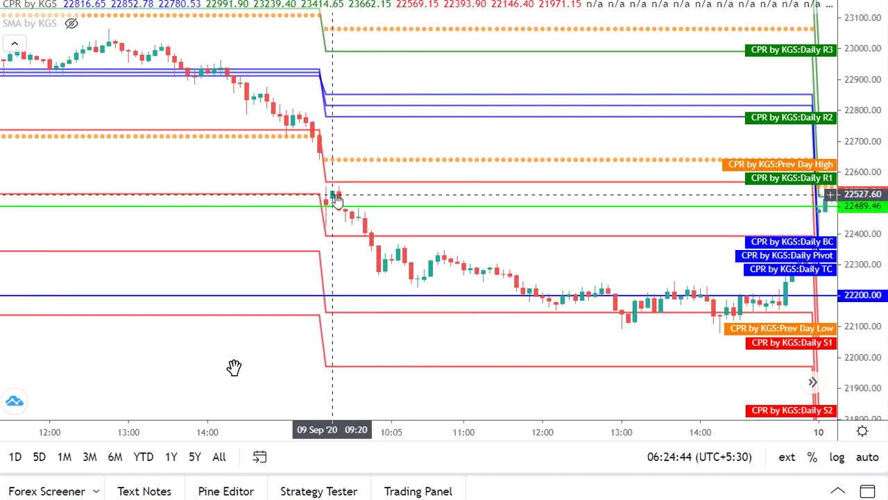
Step: Review the BANKNIFTY sessions from 8 back to 1 September for reversals towards the daily CPR levels
drag(222, 168, 581, 247)
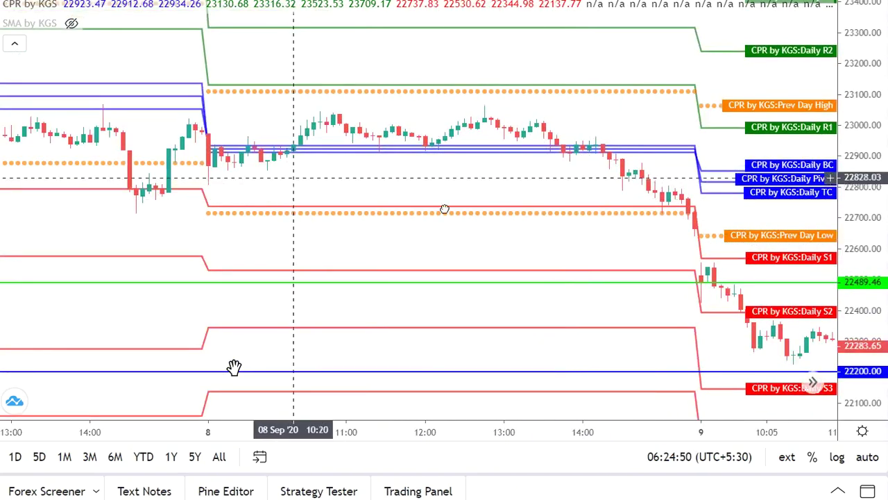
drag(294, 178, 438, 212)
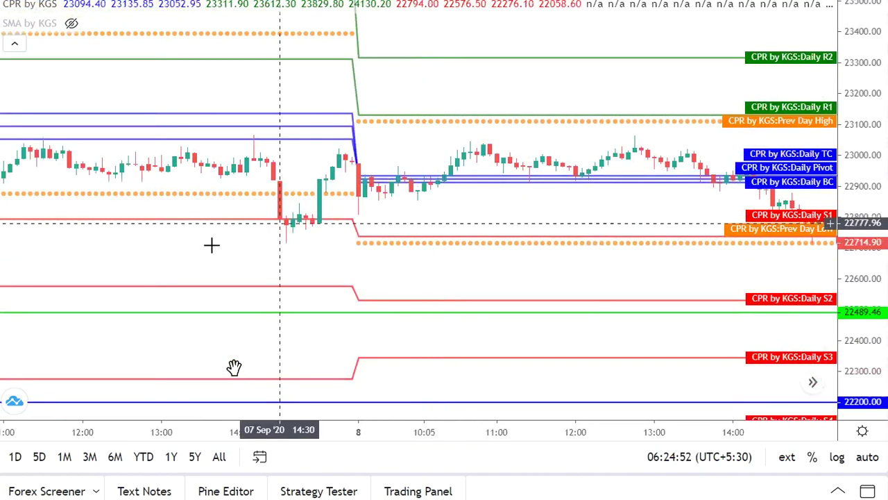
drag(212, 245, 652, 292)
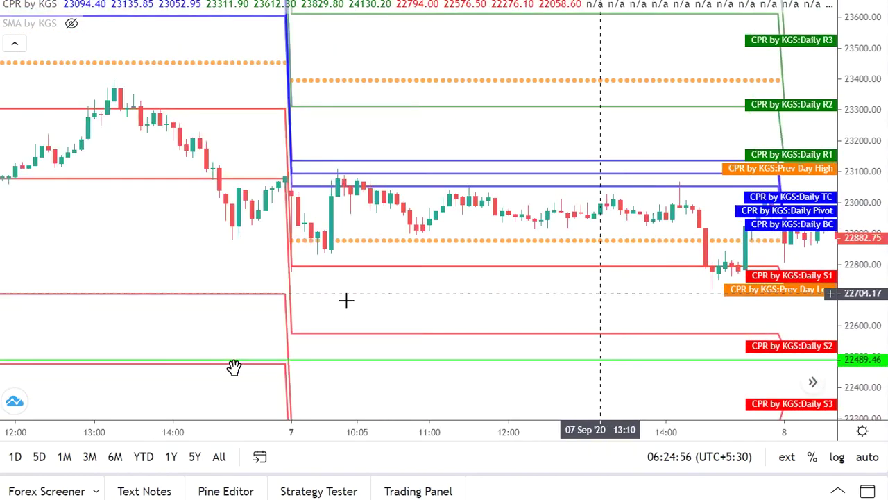
drag(347, 301, 710, 318)
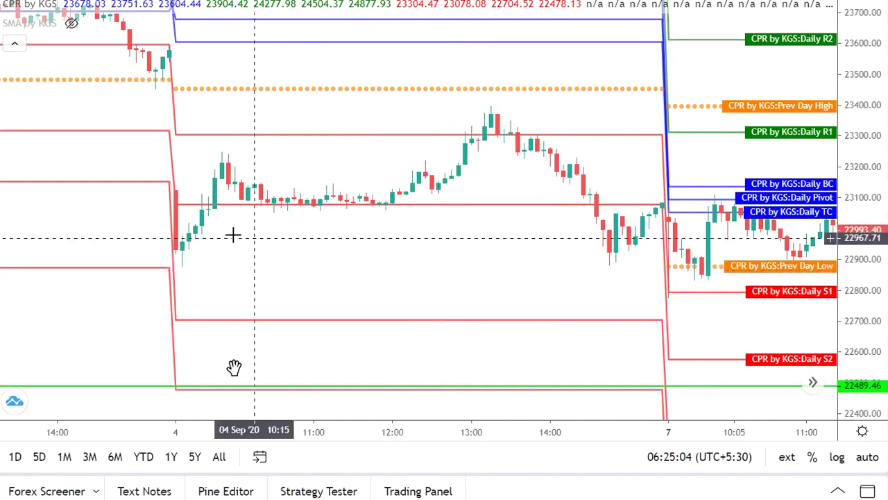
drag(304, 257, 657, 271)
drag(356, 178, 612, 326)
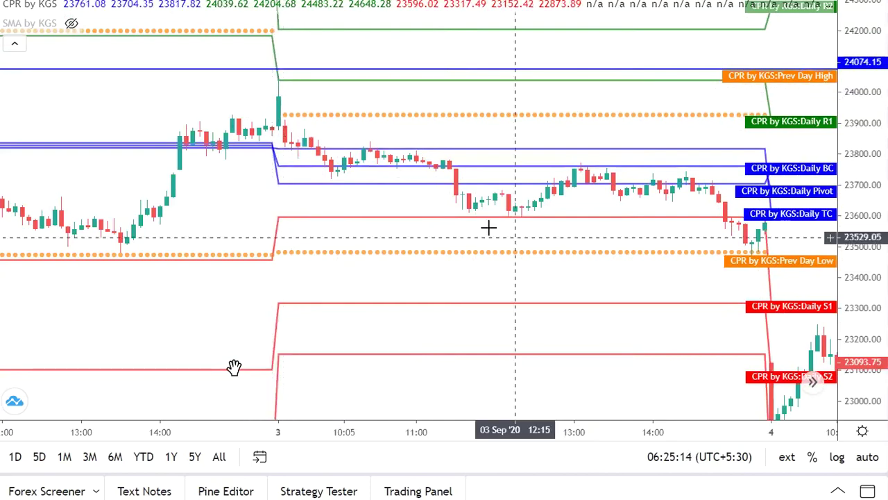
drag(335, 202, 710, 243)
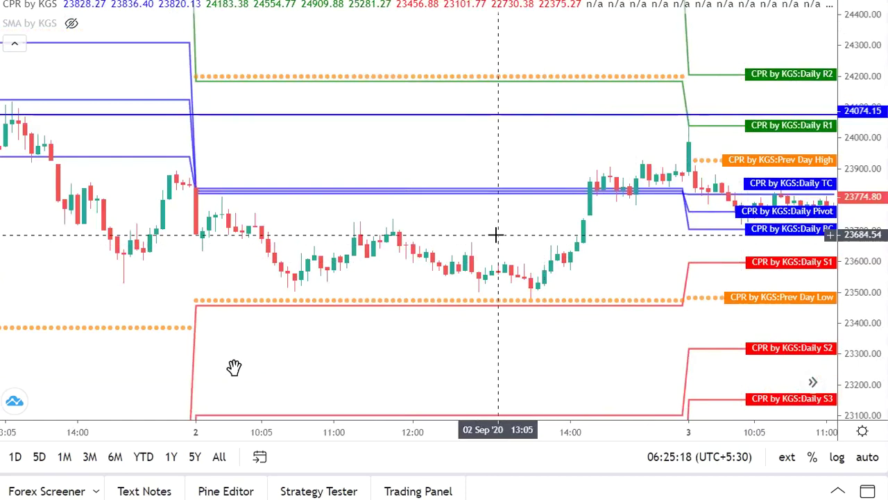
drag(499, 234, 682, 240)
drag(254, 267, 593, 267)
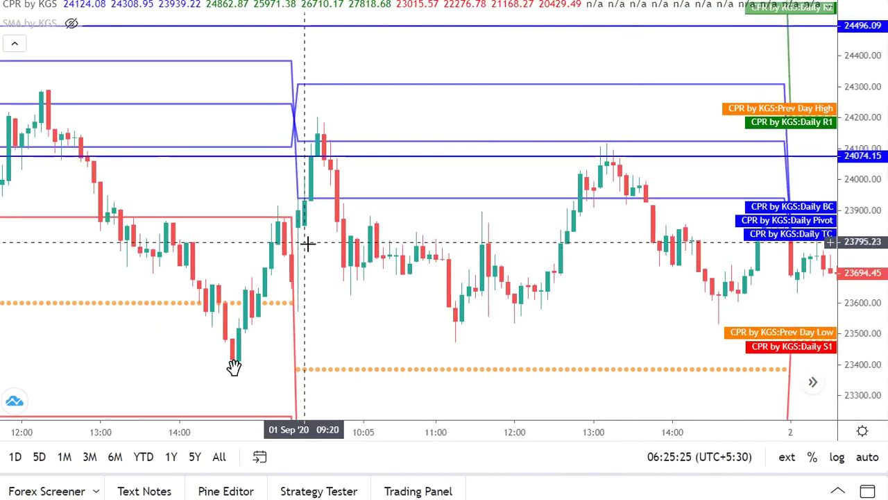
Step: Examine the BANKNIFTY price action around the CPR and R levels on 31 and 28 August, comparing the two sessions
drag(337, 284, 407, 253)
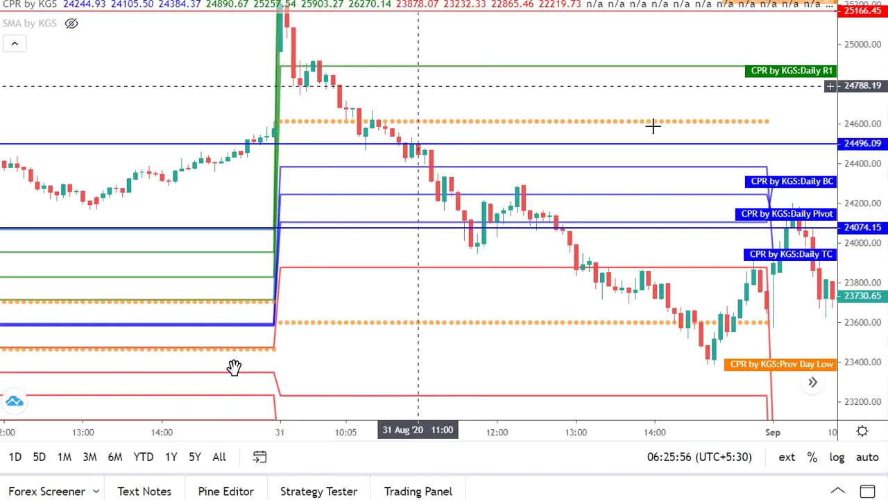
scroll(653, 125, left, 5)
scroll(548, 129, left, 4)
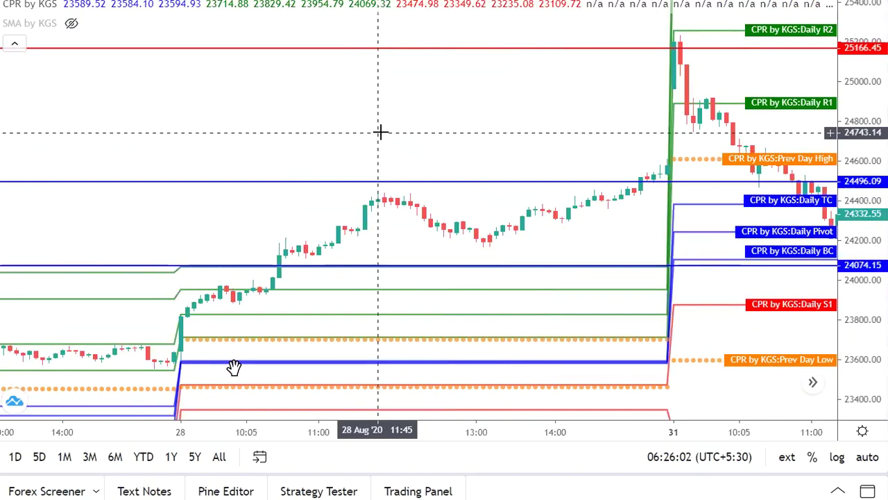
scroll(413, 99, left, 5)
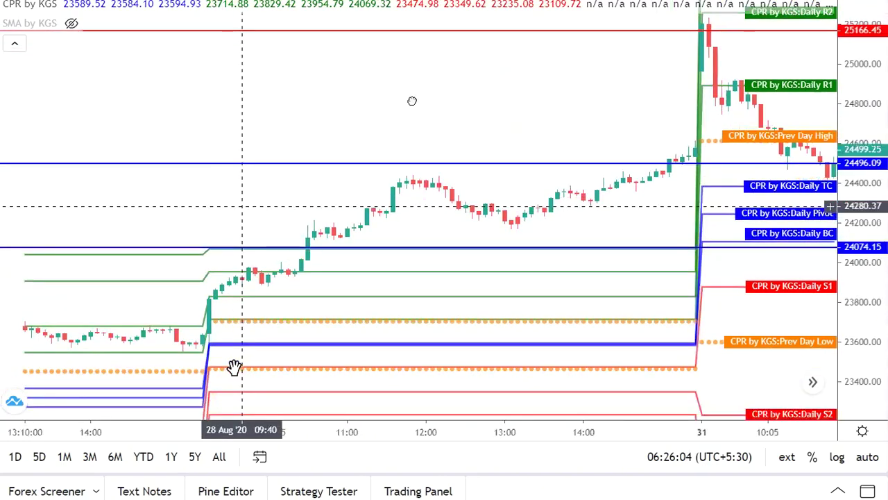
scroll(323, 101, right, 8)
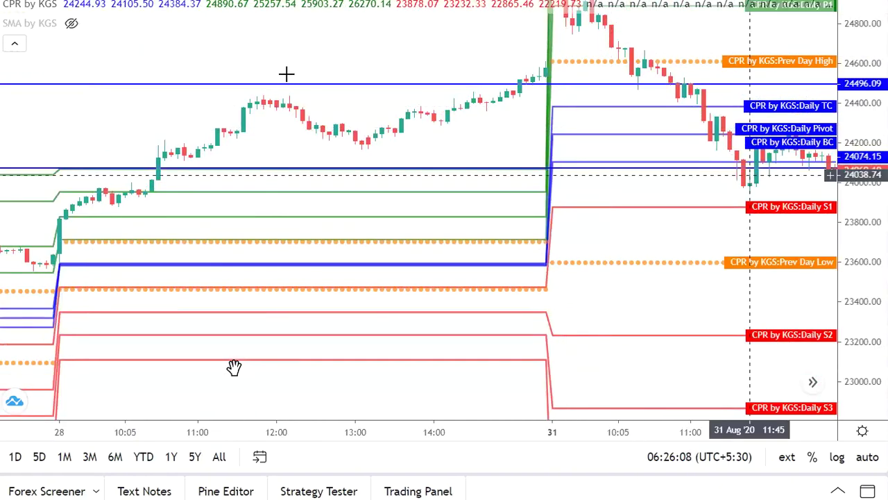
scroll(368, 115, left, 5)
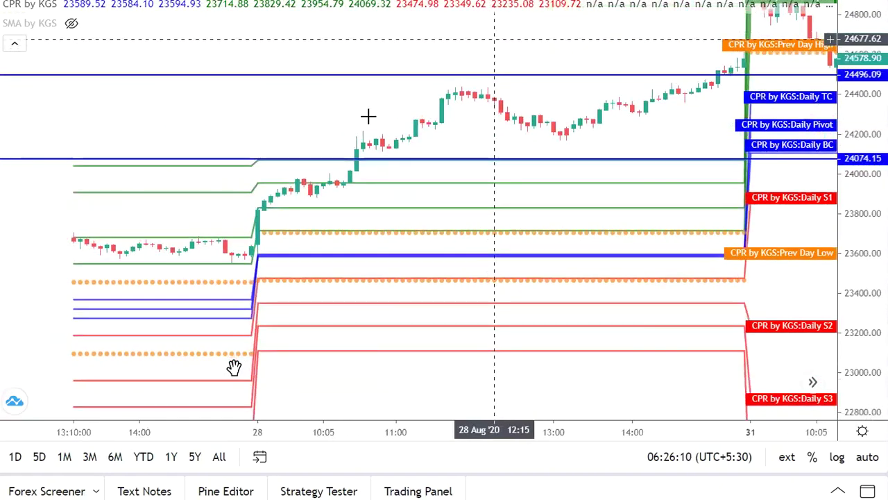
scroll(393, 85, left, 3)
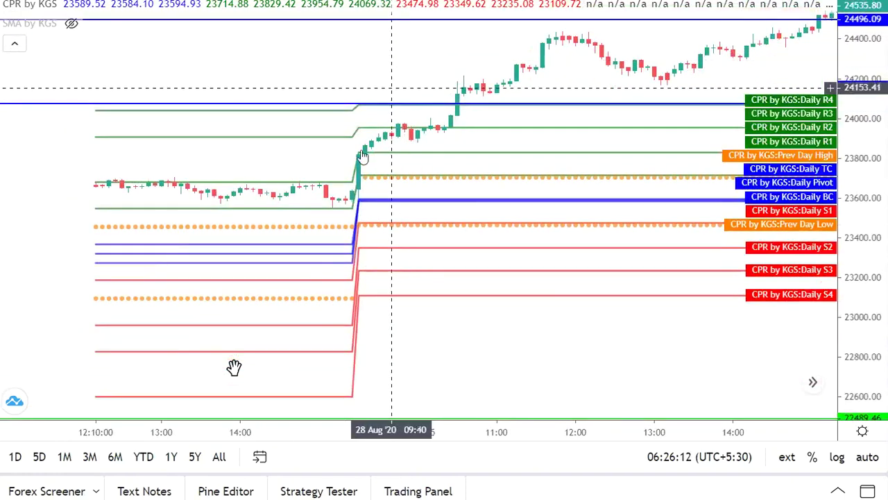
scroll(317, 35, right, 2)
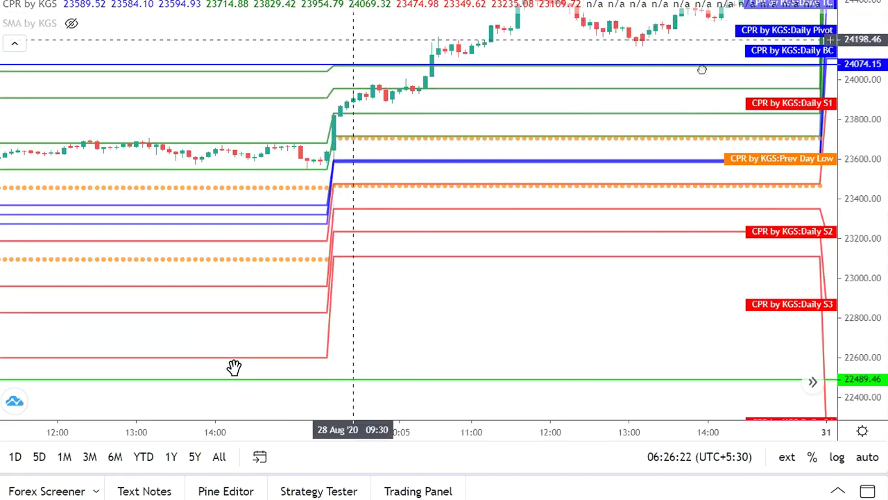
Step: Review the BANKNIFTY sessions from 27 back to 25 August against the daily CPR, R1 and previous-day high
scroll(526, 135, left, 5)
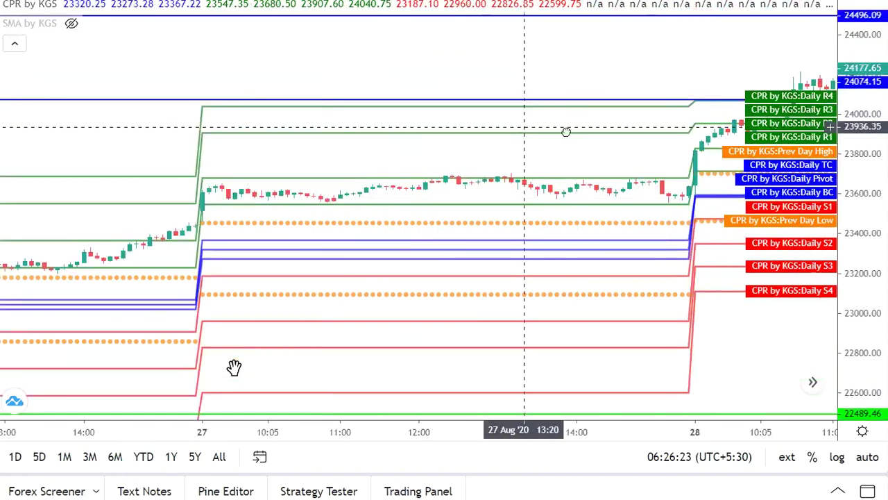
scroll(382, 205, left, 2)
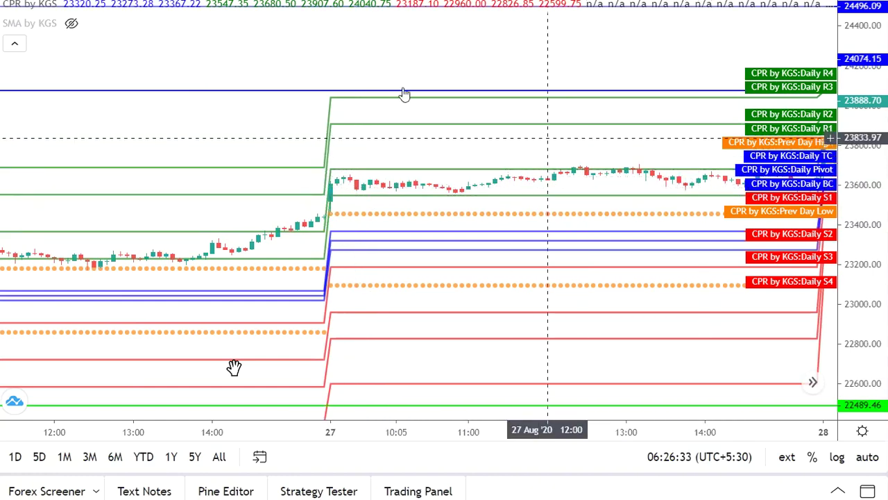
drag(549, 139, 639, 43)
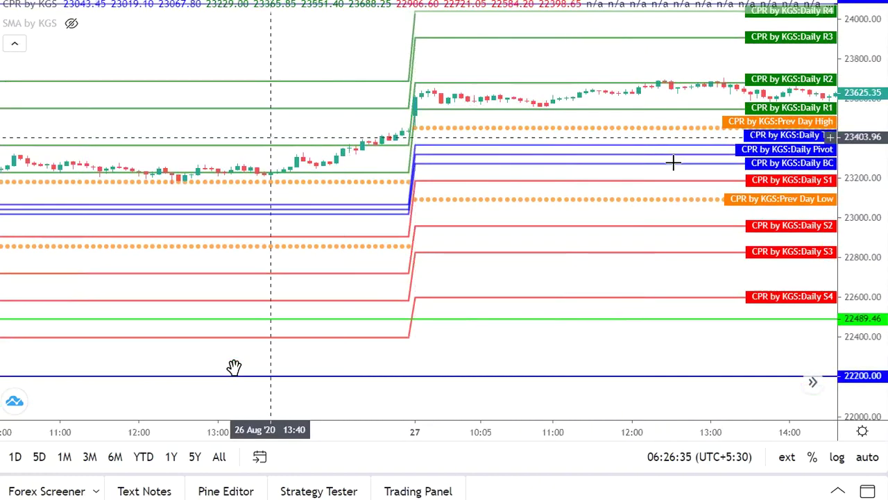
drag(266, 163, 674, 162)
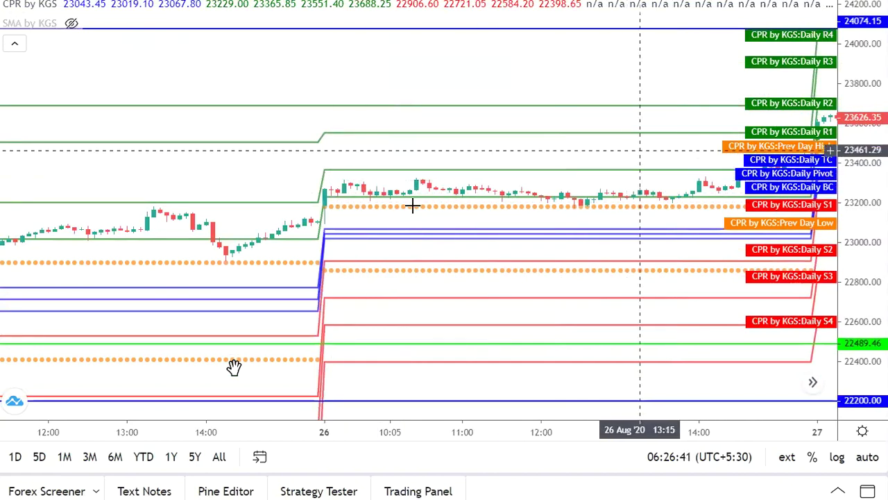
scroll(711, 141, right, 5)
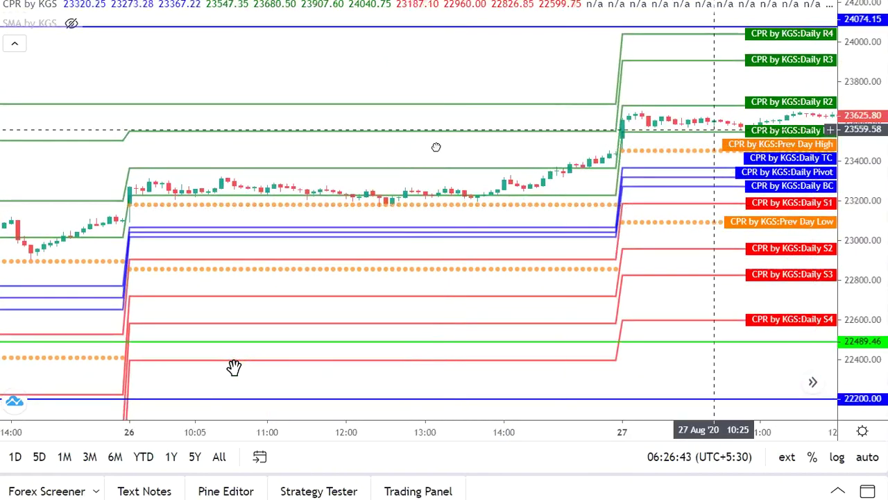
scroll(604, 146, left, 6)
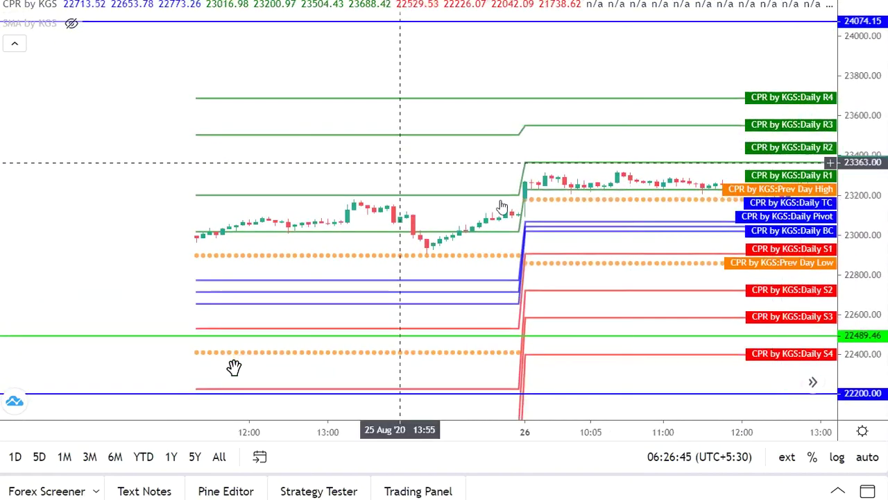
scroll(303, 232, left, 3)
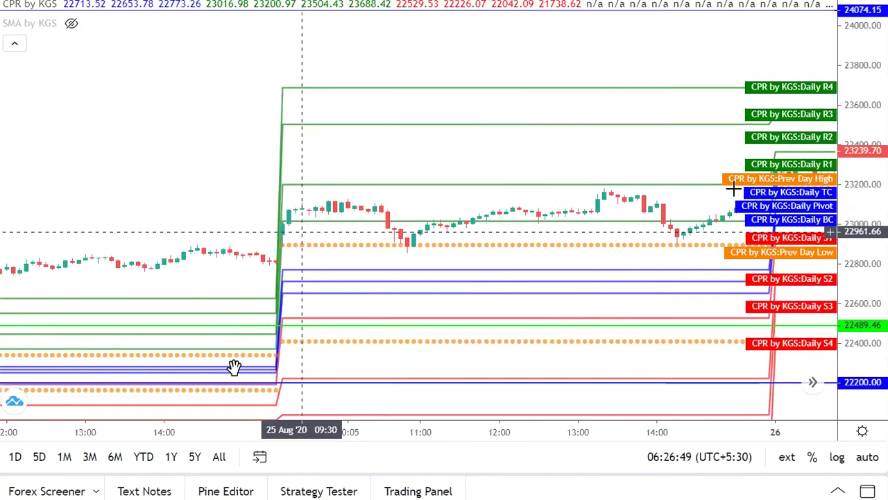
Step: Review the BANKNIFTY sessions from 24 back to 20 August for opens and moves relative to the daily CPR
scroll(680, 194, left, 7)
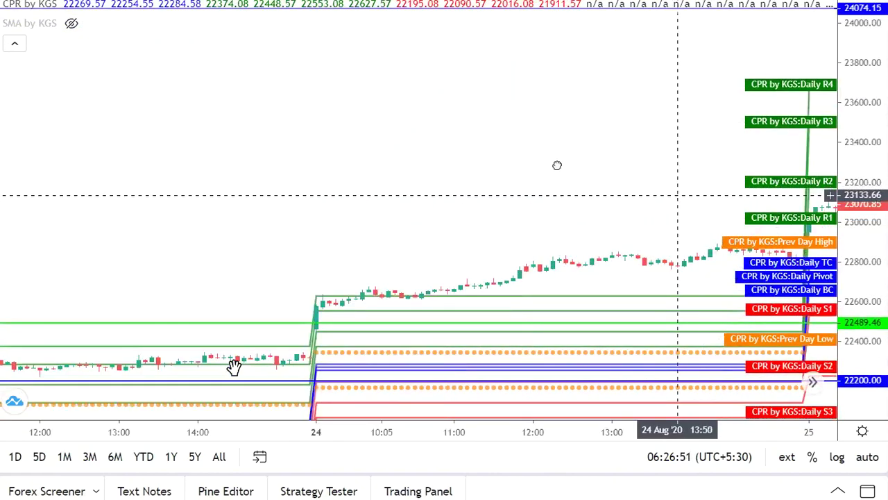
scroll(430, 258, left, 1)
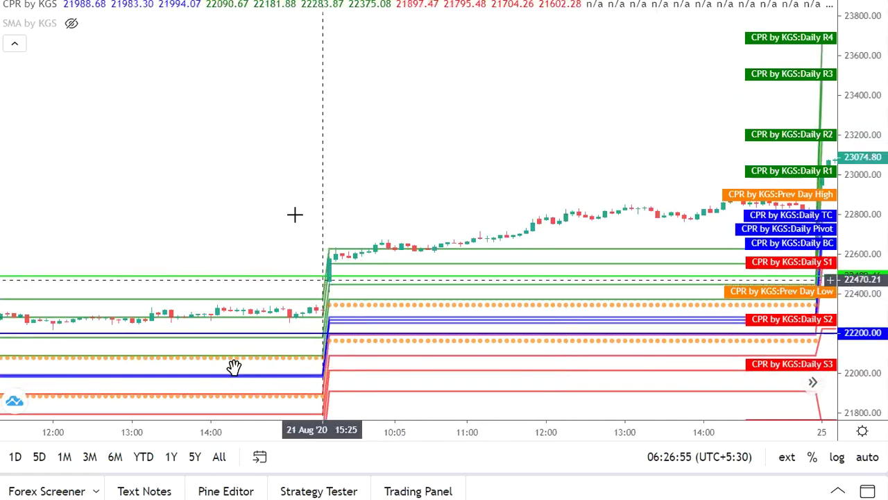
scroll(395, 208, left, 2)
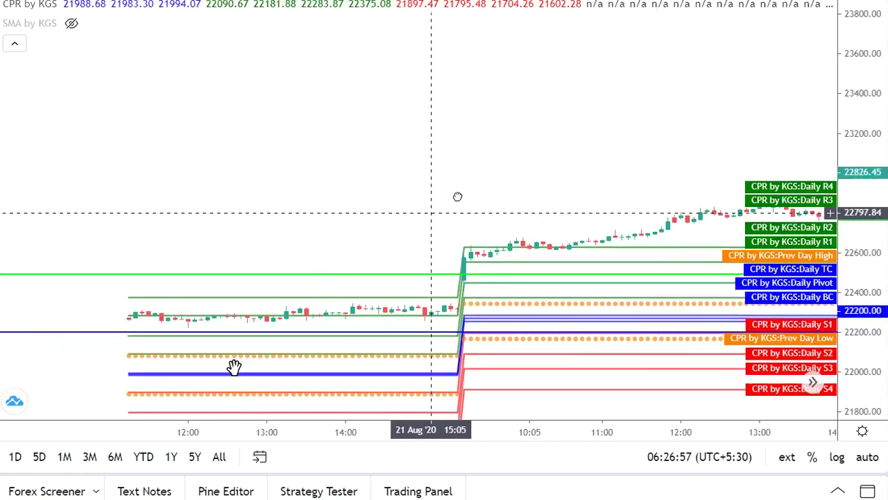
scroll(413, 193, left, 2)
scroll(622, 191, left, 3)
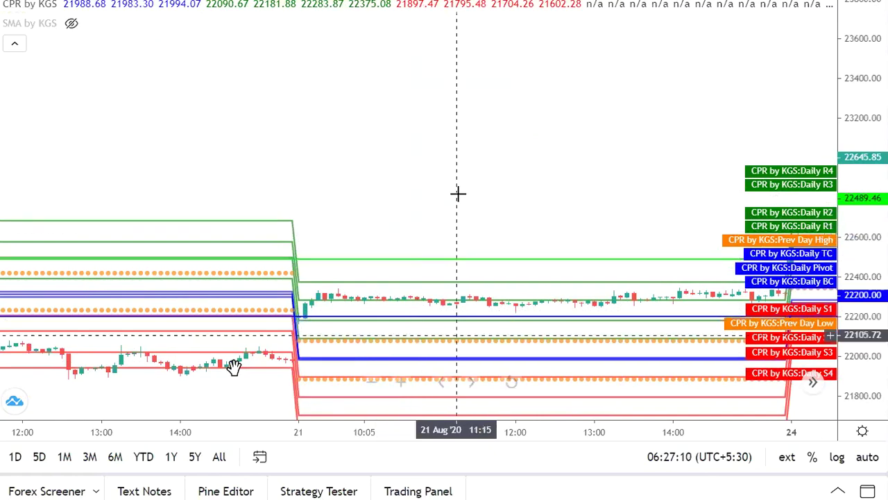
scroll(514, 180, left, 5)
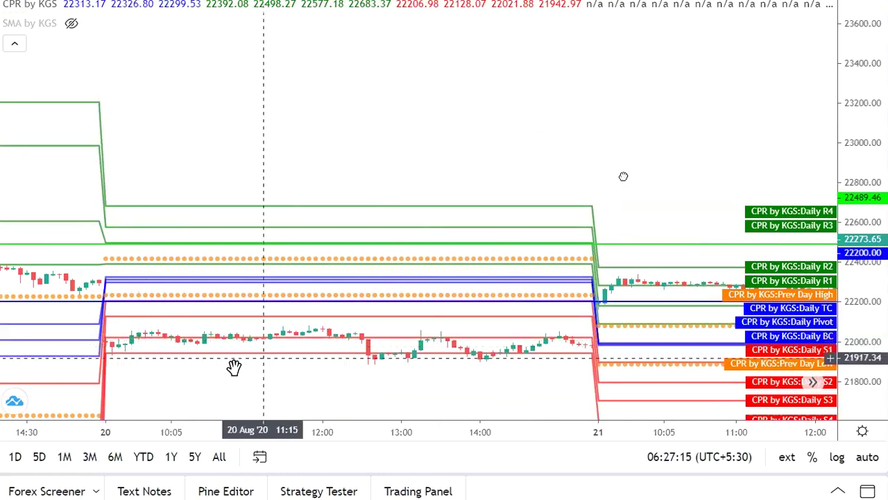
Step: Examine the BANKNIFTY sessions from 19 back to 14 August for reversals at the daily CPR and support levels
scroll(571, 217, left, 5)
scroll(567, 227, left, 1)
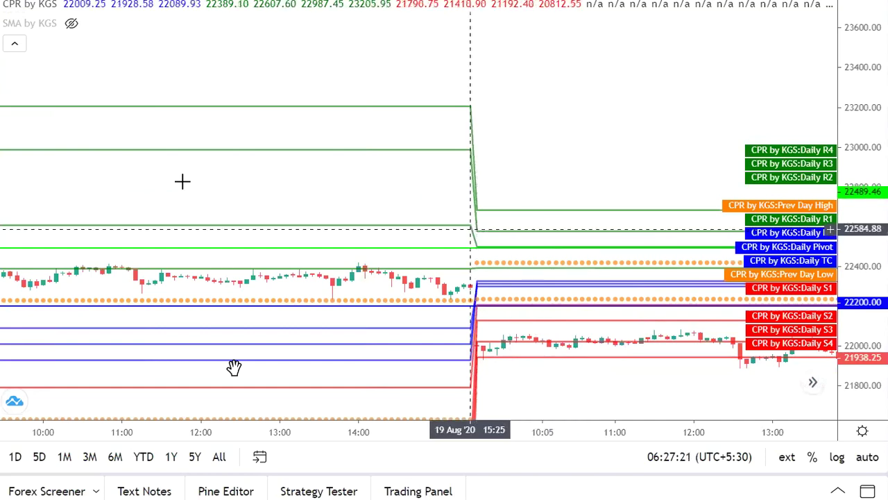
scroll(456, 191, left, 5)
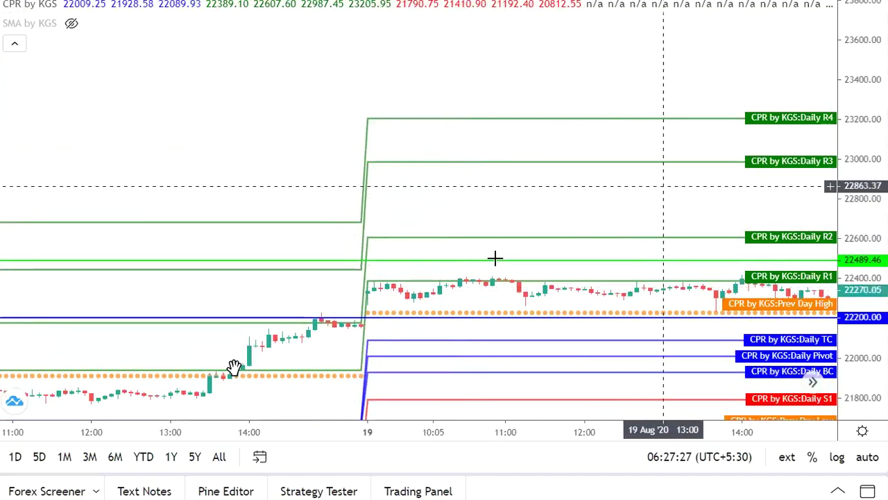
scroll(541, 321, right, 3)
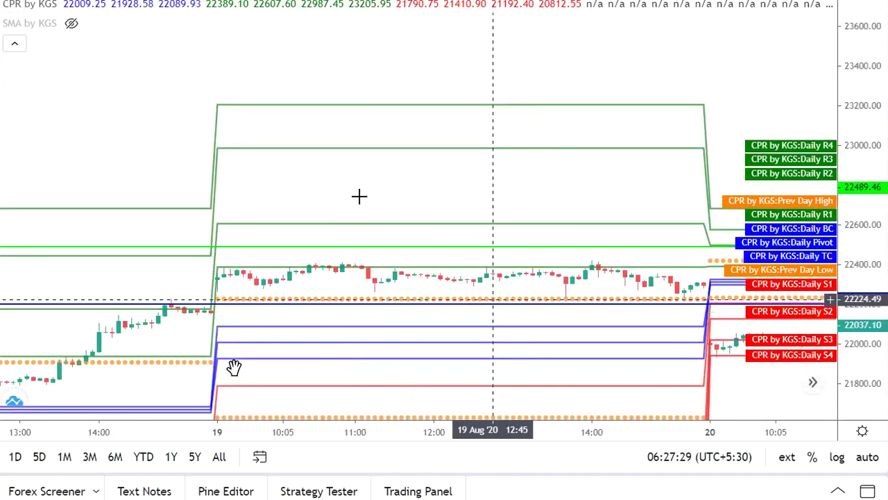
scroll(321, 280, left, 4)
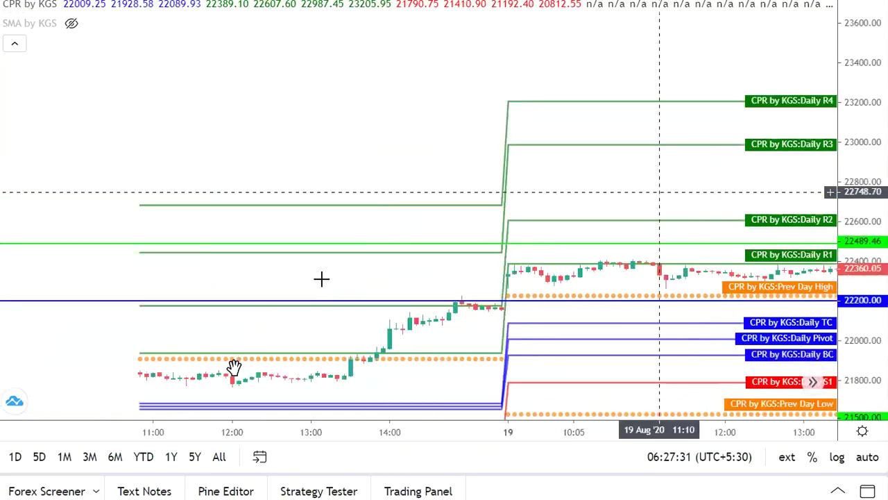
drag(450, 238, 522, 193)
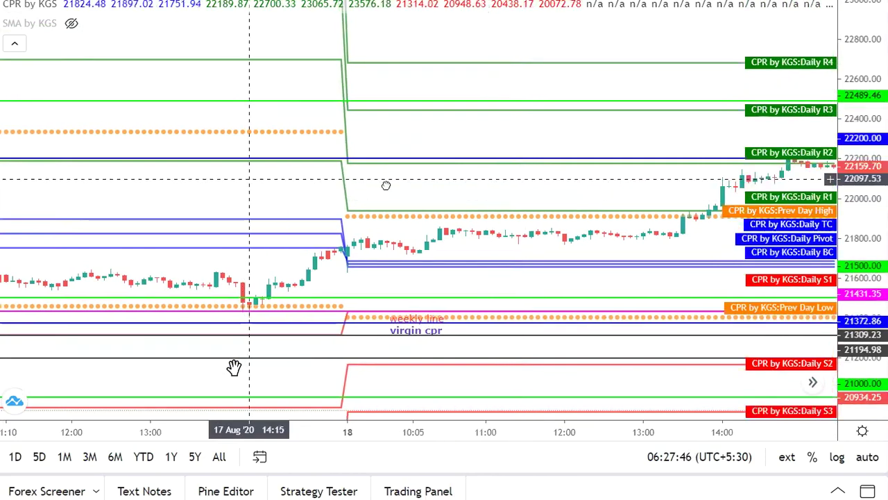
drag(387, 183, 678, 167)
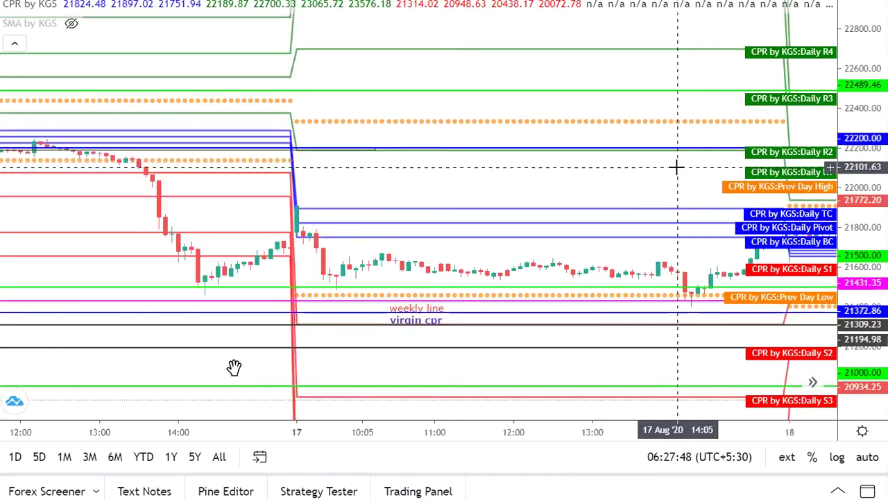
drag(396, 164, 688, 183)
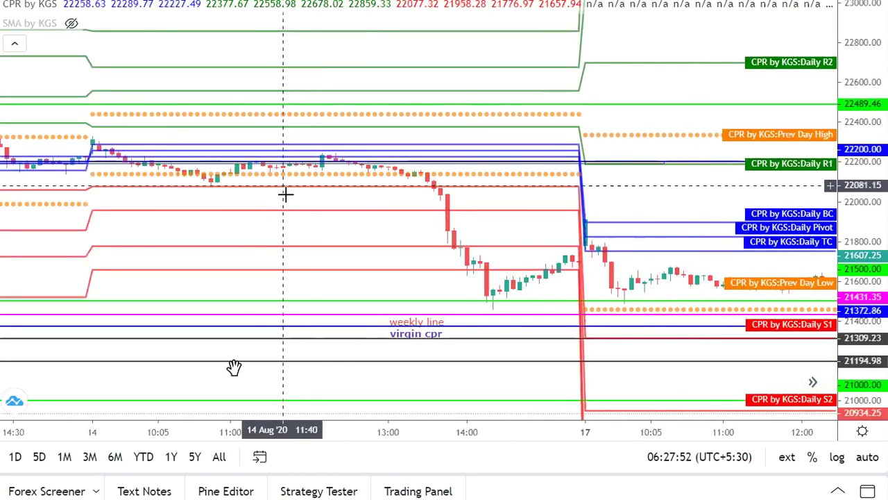
scroll(372, 190, left, 5)
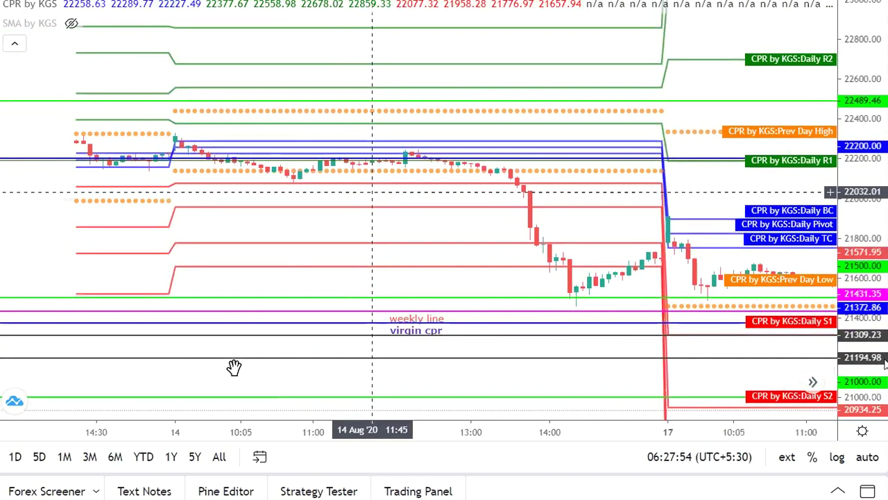
Step: Return to the latest session, turn on automatic price scaling and review the index's sessions from 25 back to 18 September against the CPR
click(816, 381)
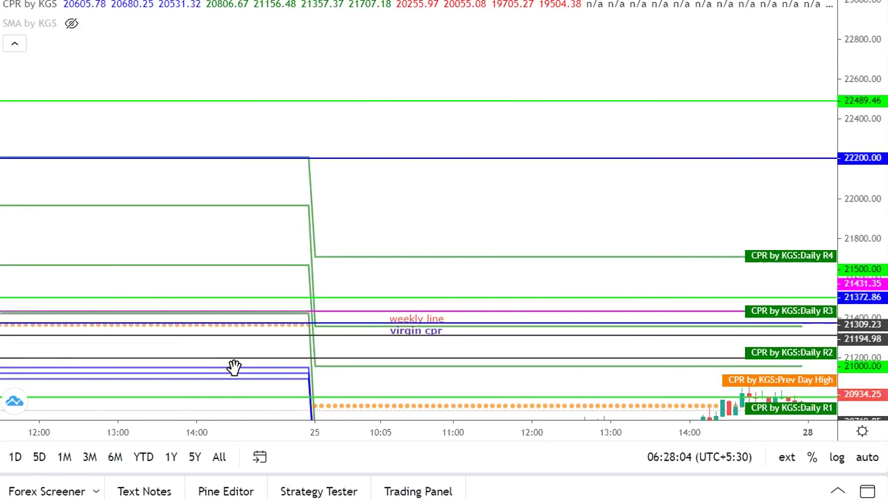
click(868, 456)
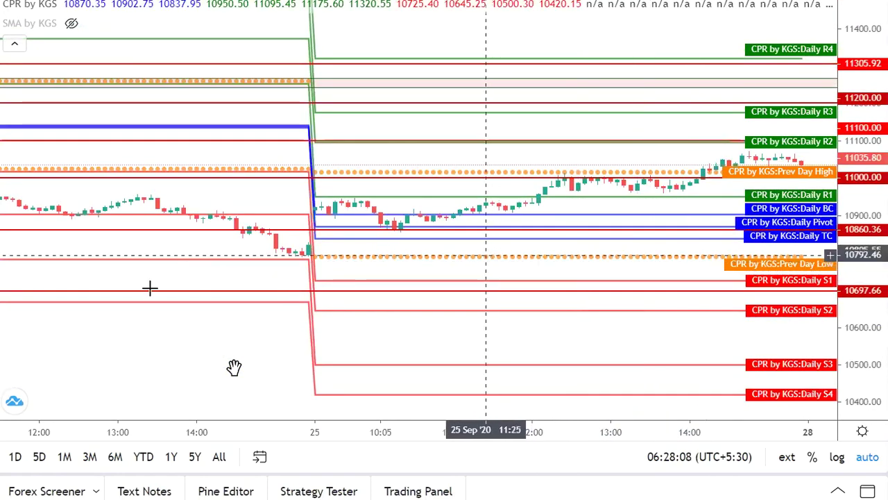
drag(240, 350, 569, 352)
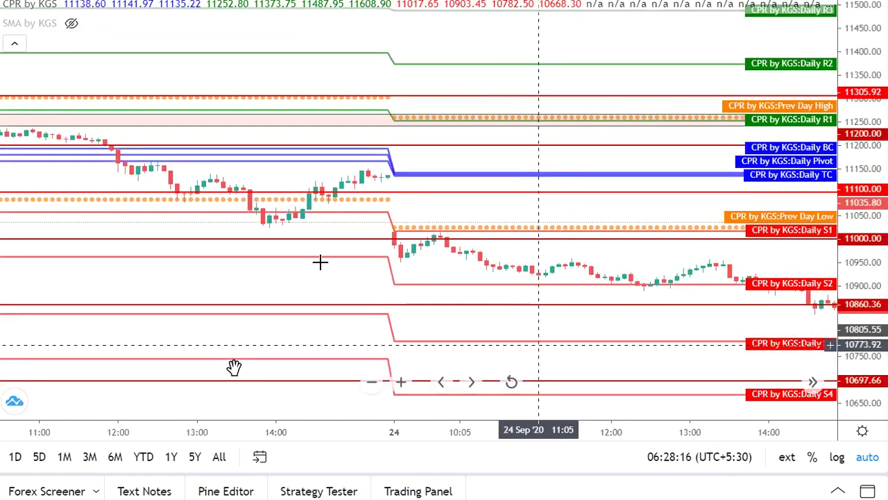
drag(273, 278, 576, 277)
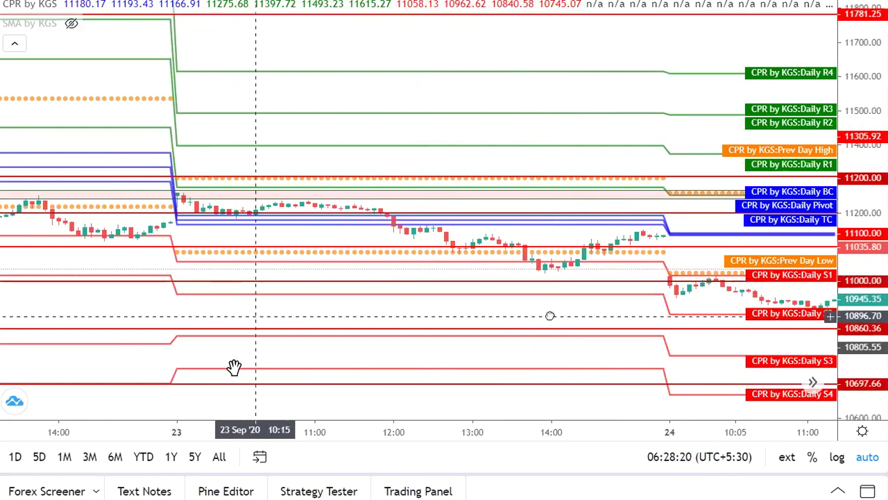
drag(34, 299, 325, 298)
drag(265, 301, 600, 308)
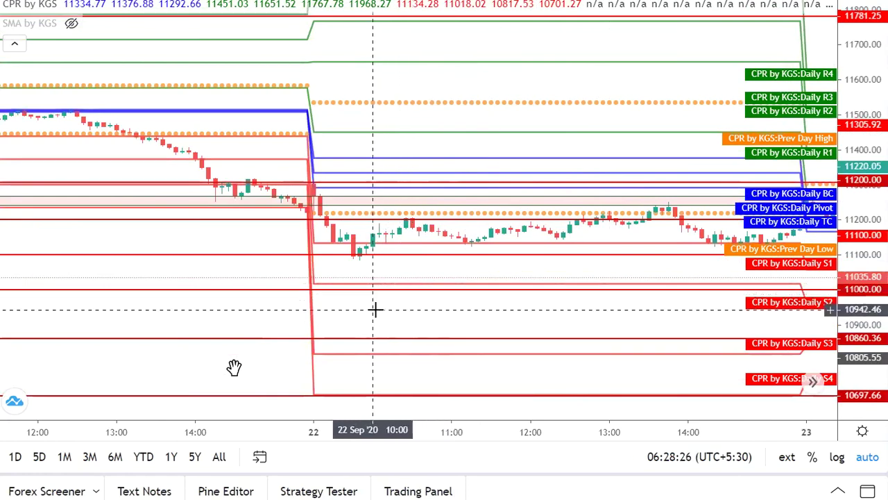
drag(374, 310, 635, 309)
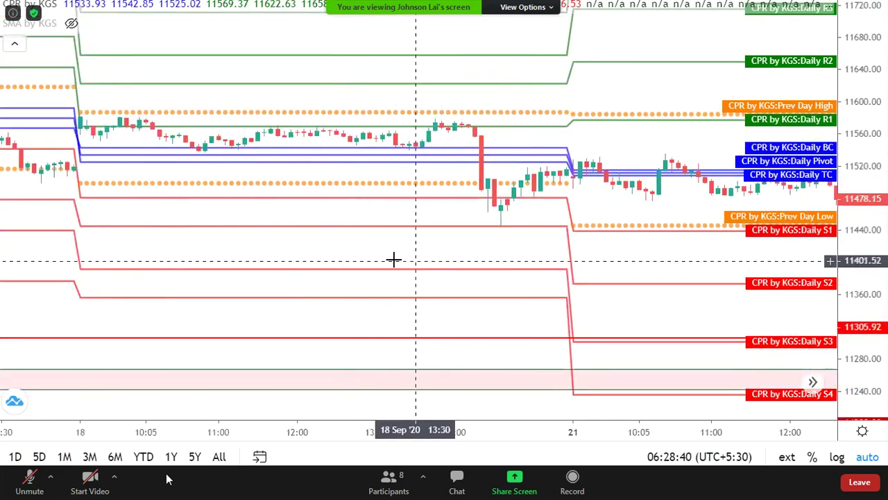
Step: Show the meeting's participants list and move its window aside over the shared chart
click(411, 483)
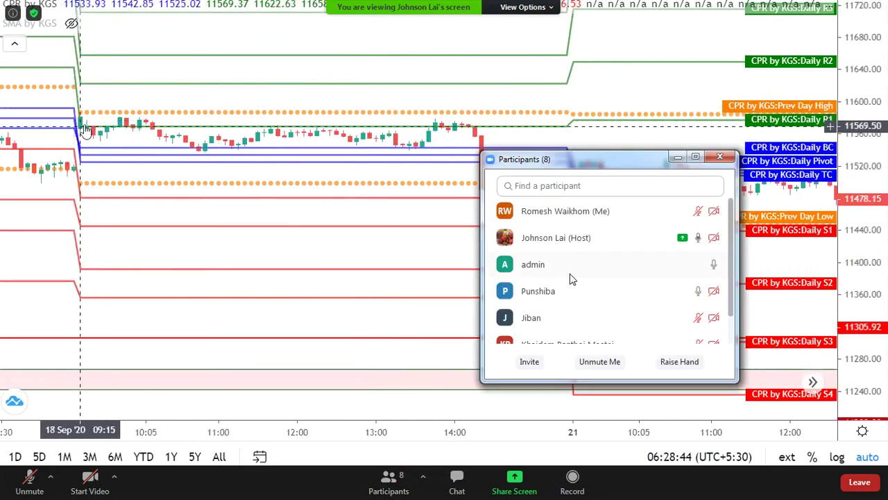
drag(613, 169, 380, 265)
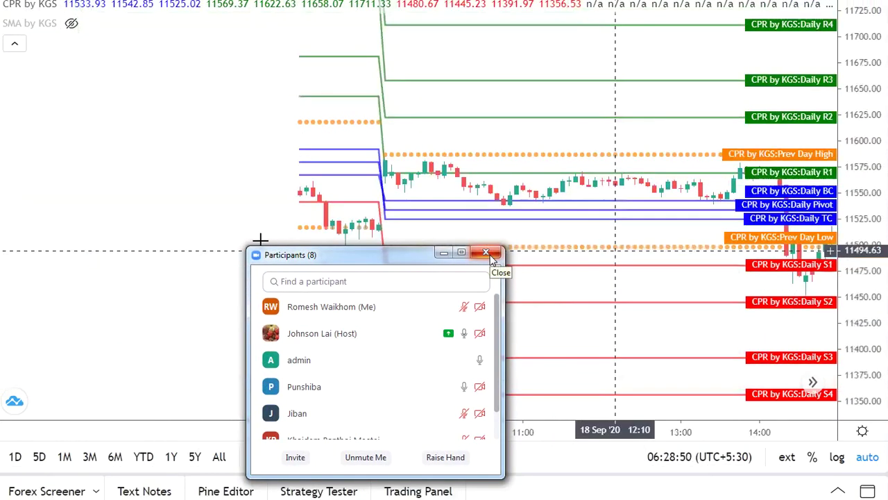
Step: Close the meeting's participants list, show it again, and mute the microphone
click(497, 254)
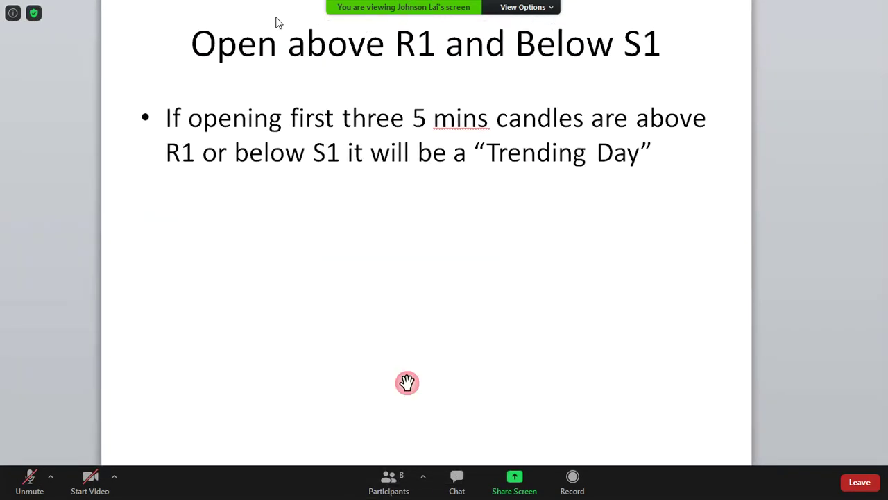
click(392, 486)
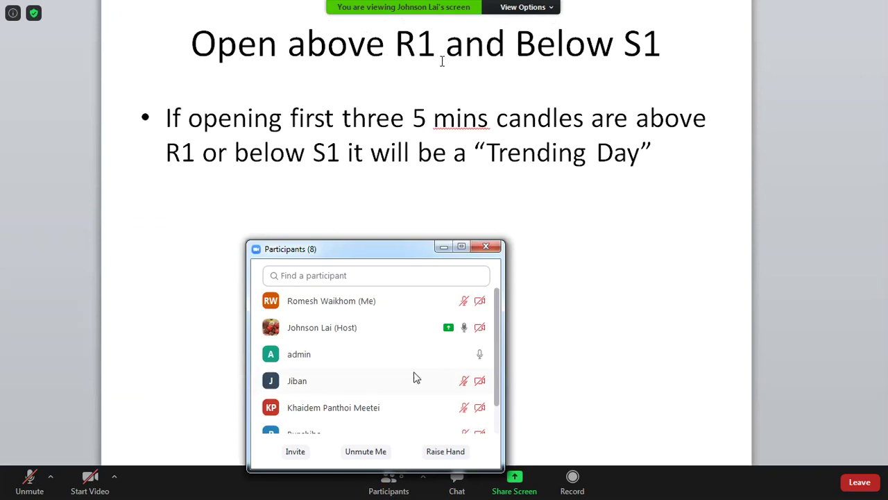
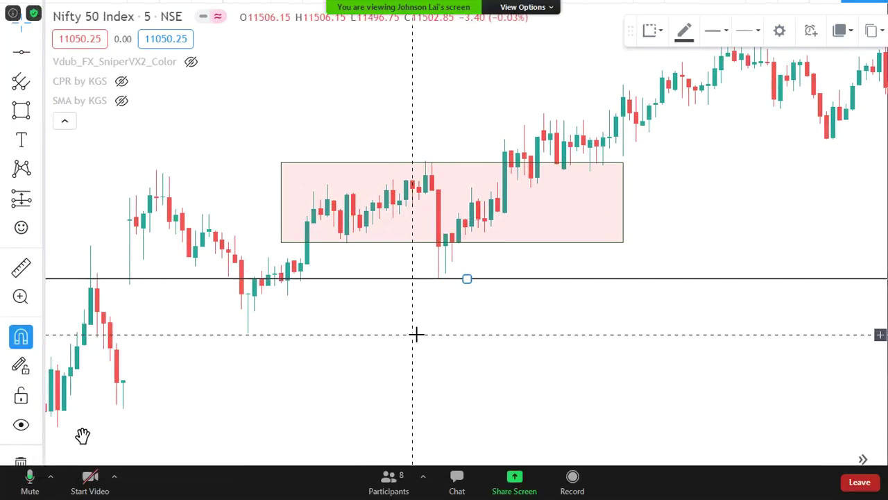
click(30, 477)
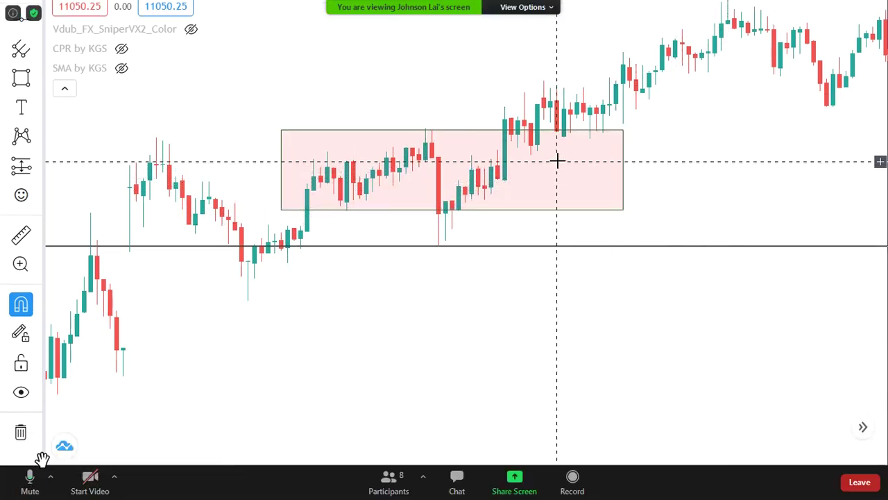
click(29, 478)
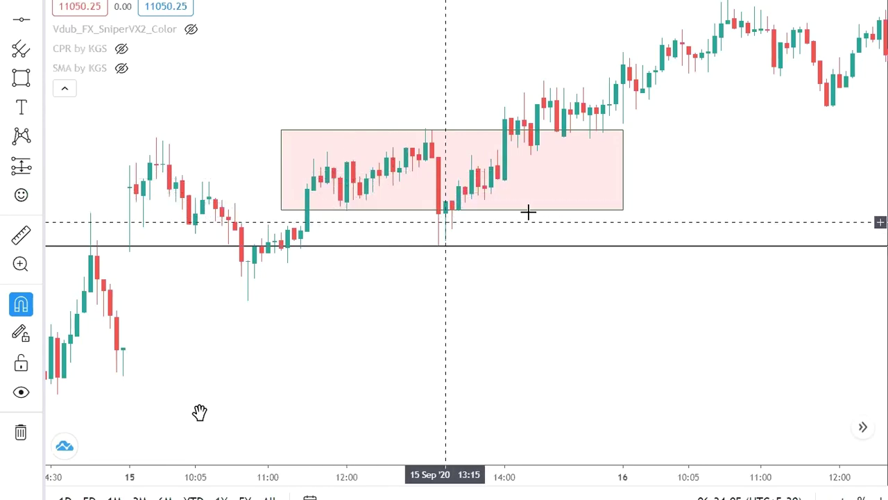
Step: Switch the Nifty 50 chart to the 30-minute interval
click(284, 136)
key(Escape)
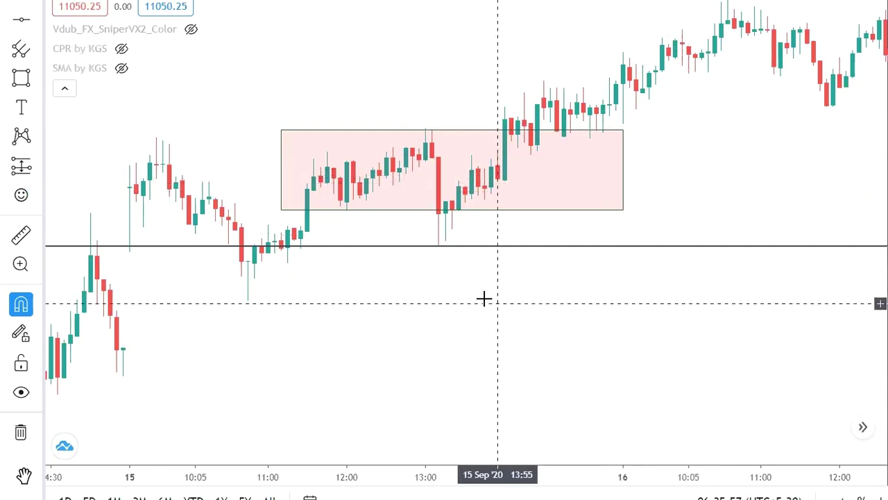
click(149, 2)
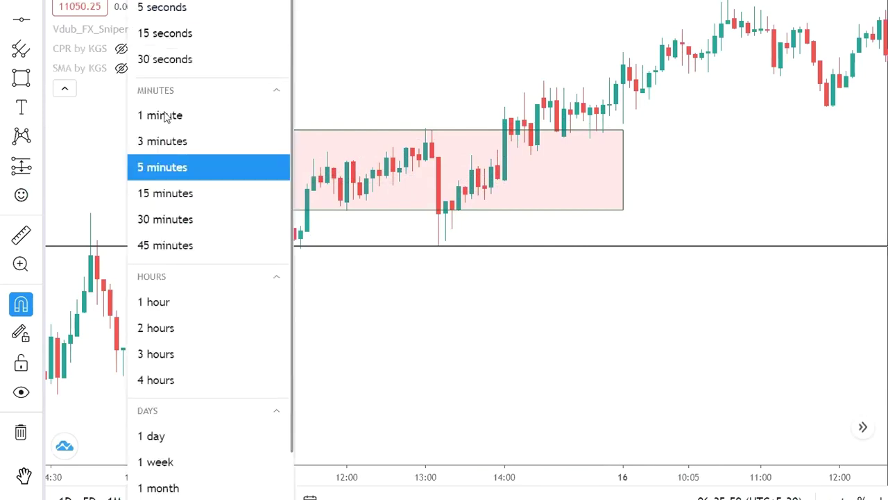
click(166, 220)
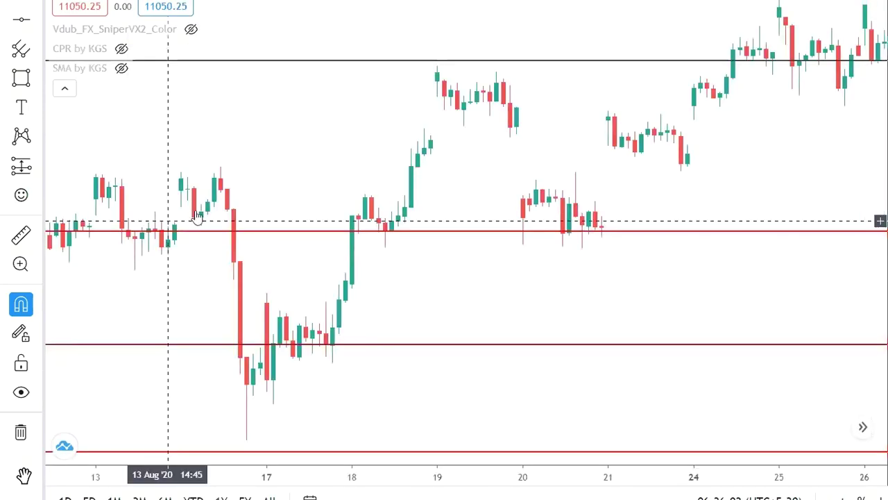
Step: Delete the small pink rectangle covering the 15 to 16 September candles above the black horizontal level
drag(778, 183, 202, 109)
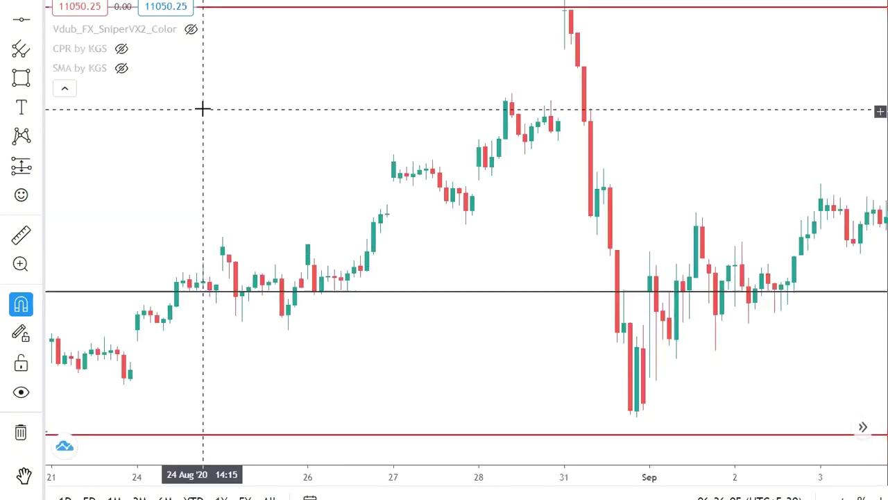
drag(704, 183, 465, 154)
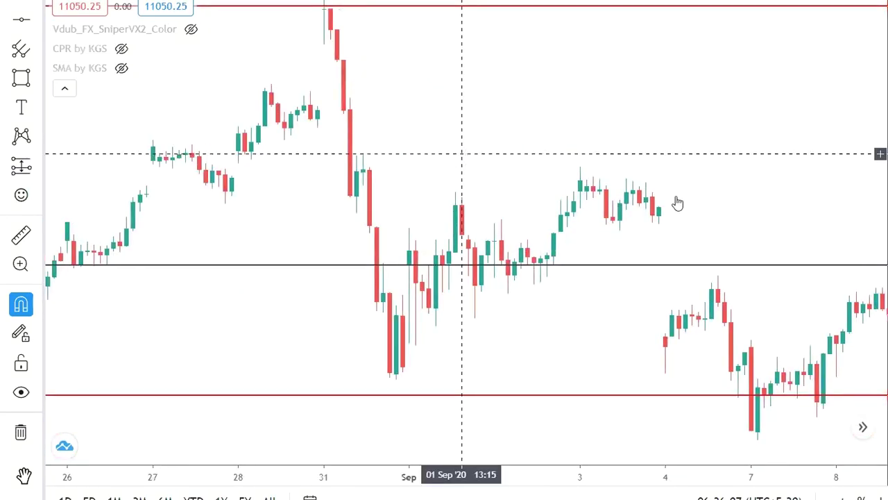
drag(752, 192, 382, 140)
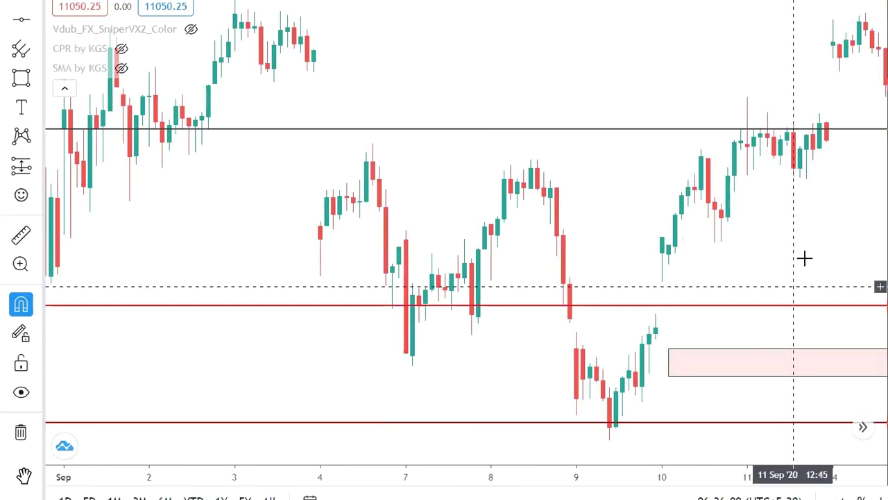
drag(584, 194, 288, 217)
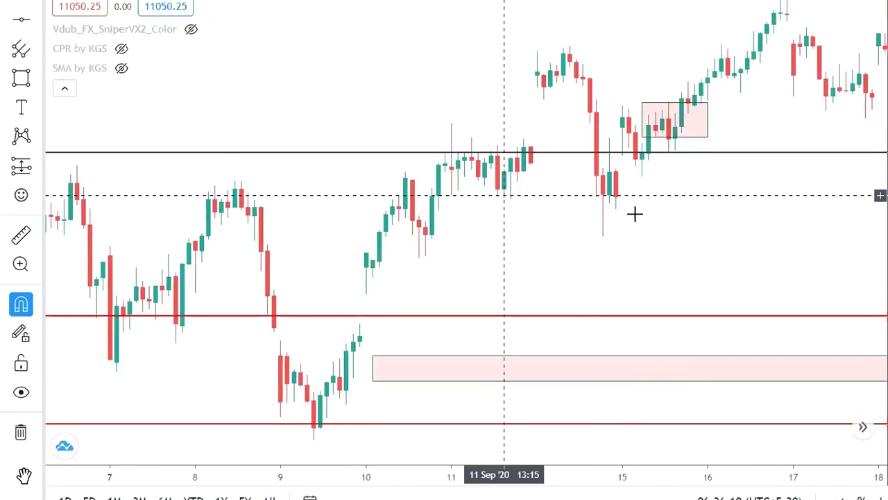
click(700, 110)
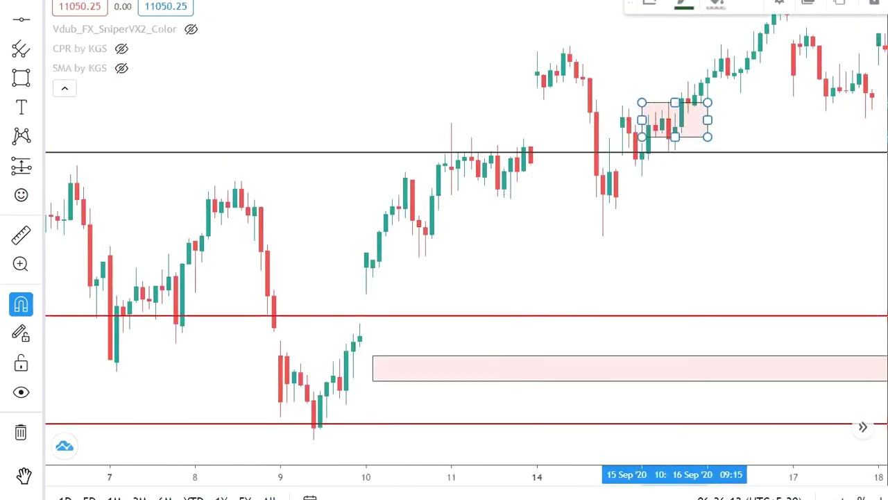
key(Delete)
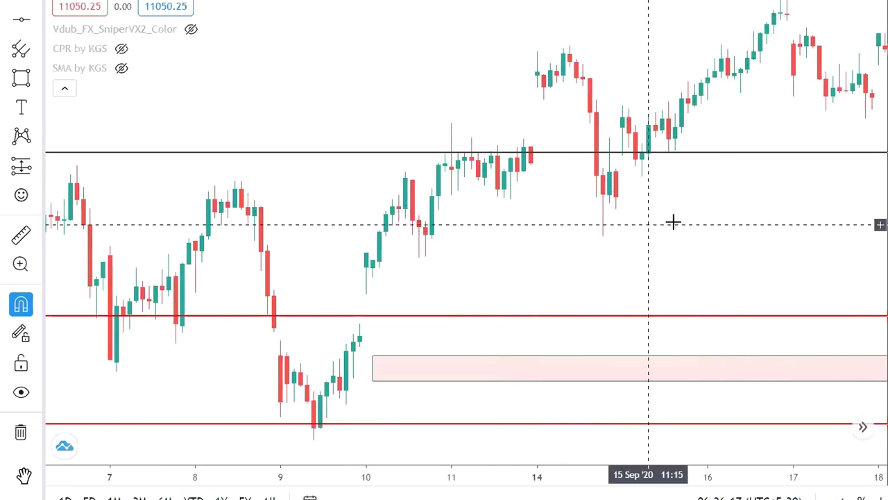
Step: Draw a rectangle around the consolidation at the black level, from 10 Sep 13:15 to 15 Sep 09:45
drag(761, 223, 736, 223)
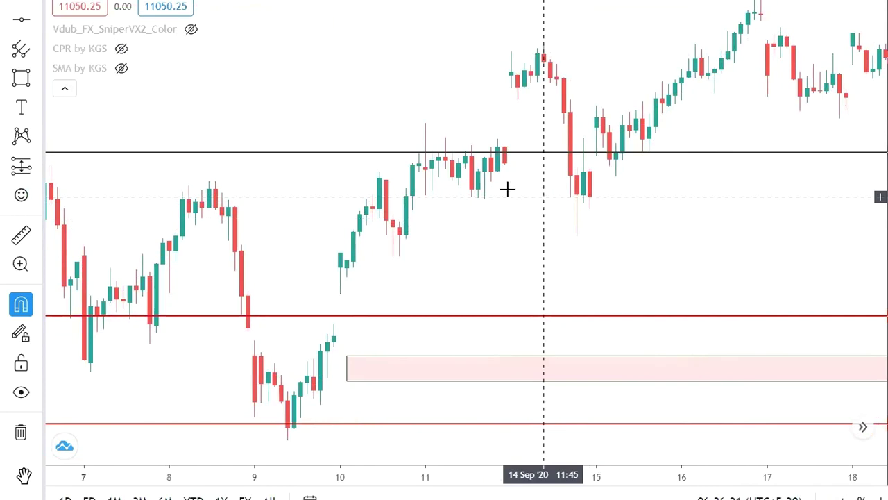
click(22, 80)
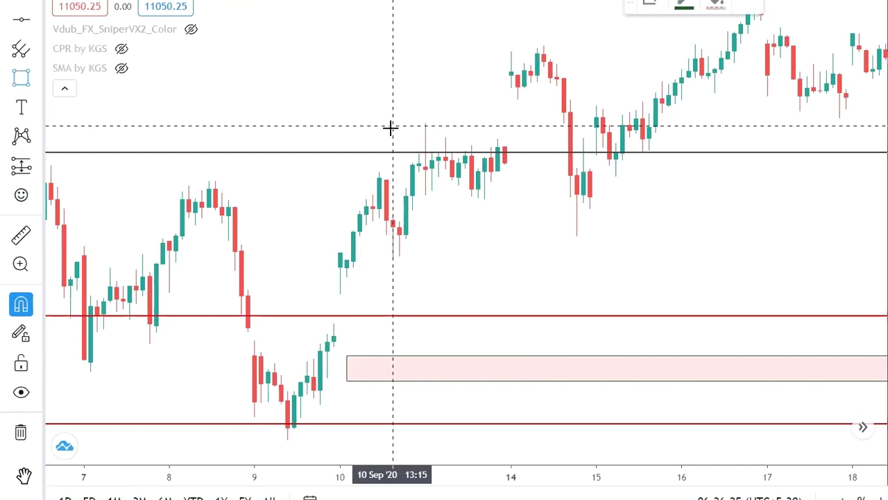
mouse_move(392, 127)
mouse_down()
mouse_move(529, 201)
mouse_move(601, 195)
mouse_up()
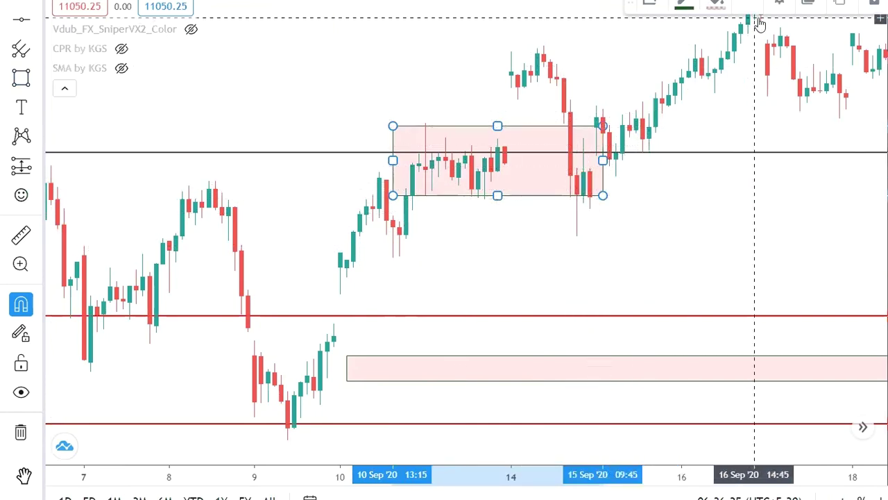
Step: Examine how the candles from 14 to 24 September move relative to the new rectangle and the black level
drag(718, 231, 650, 266)
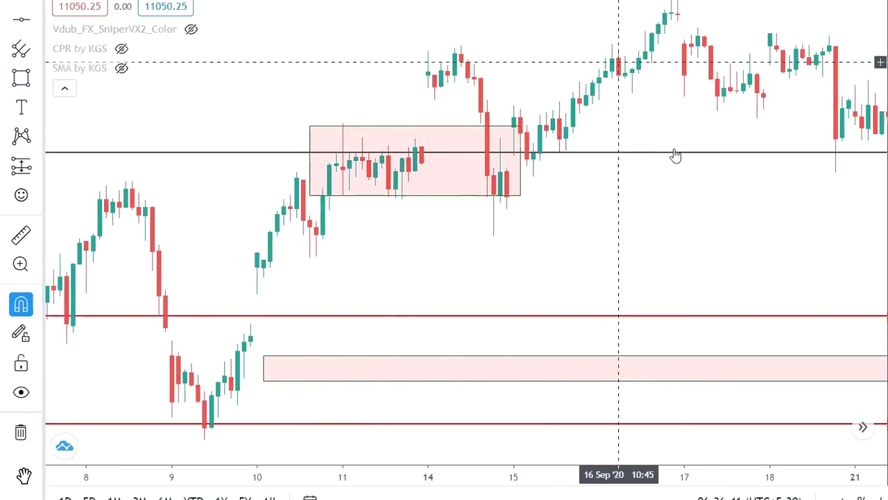
drag(783, 240, 535, 181)
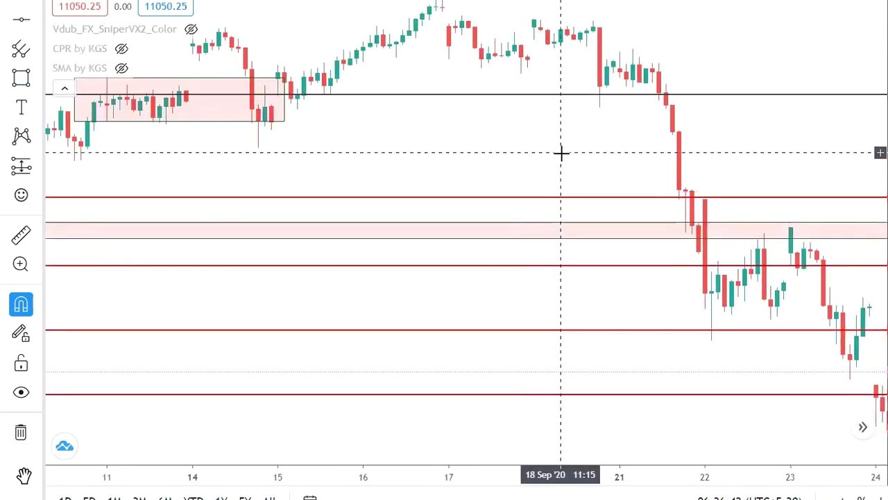
drag(469, 164, 672, 169)
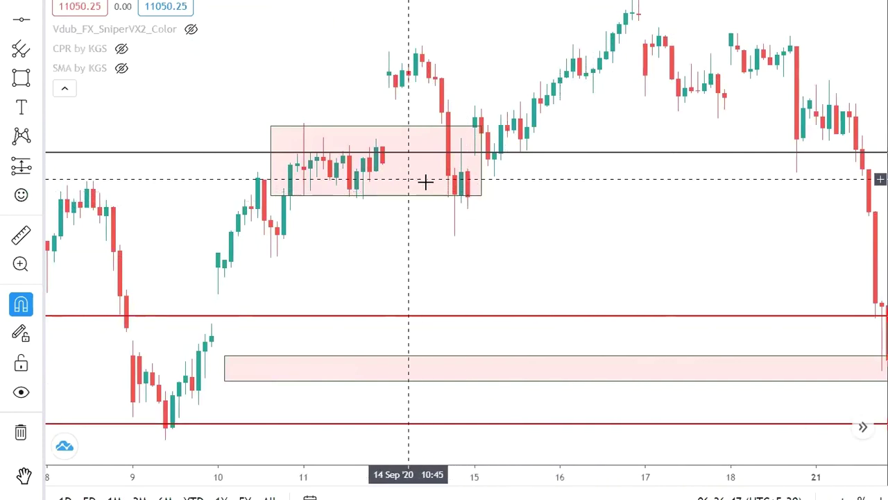
click(461, 193)
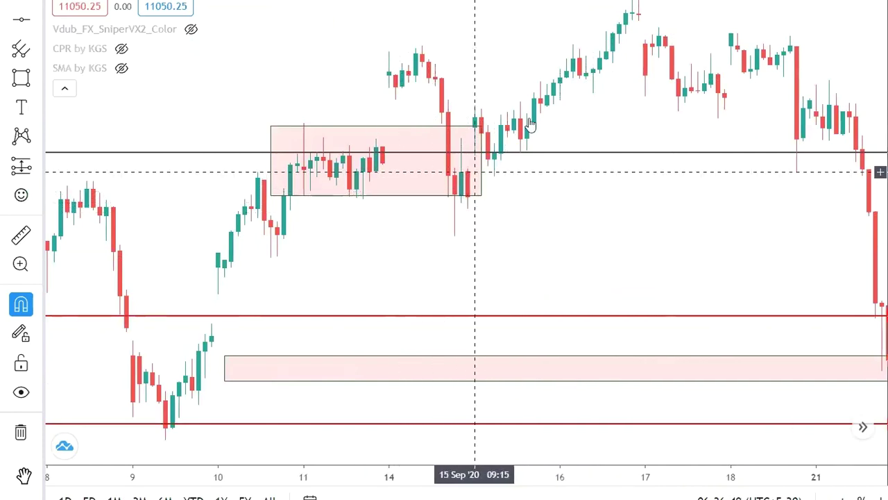
click(478, 189)
click(638, 205)
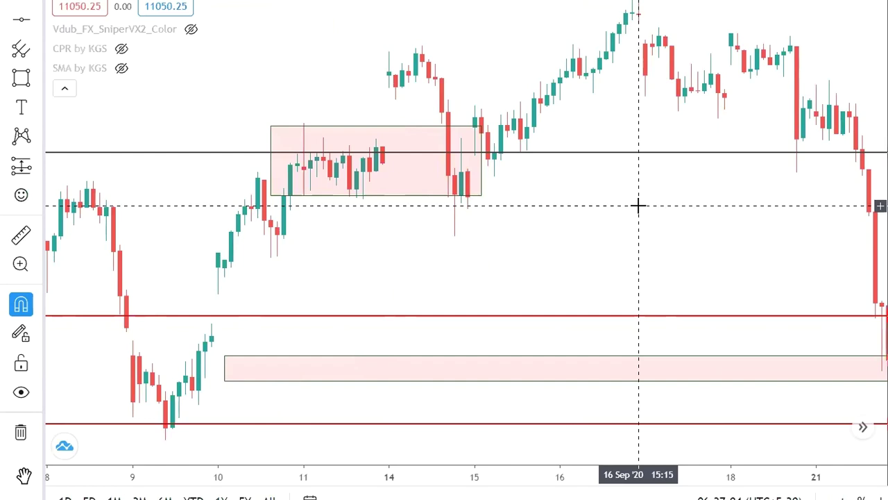
click(470, 151)
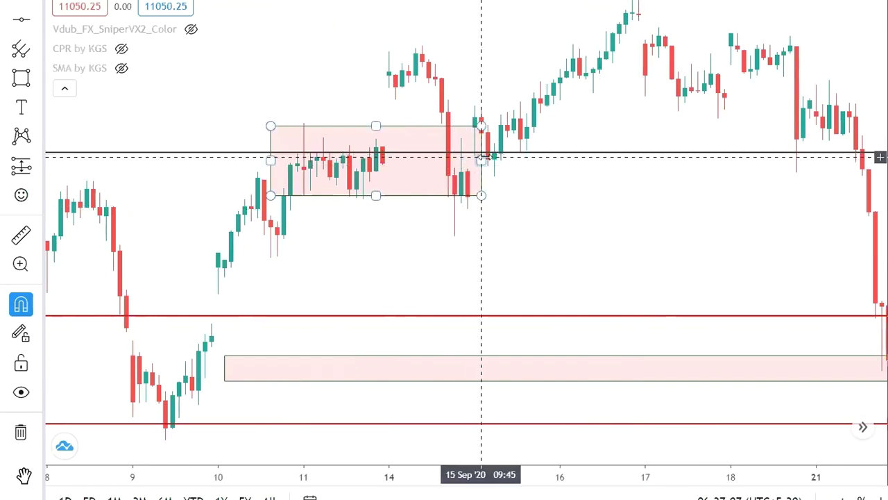
click(442, 95)
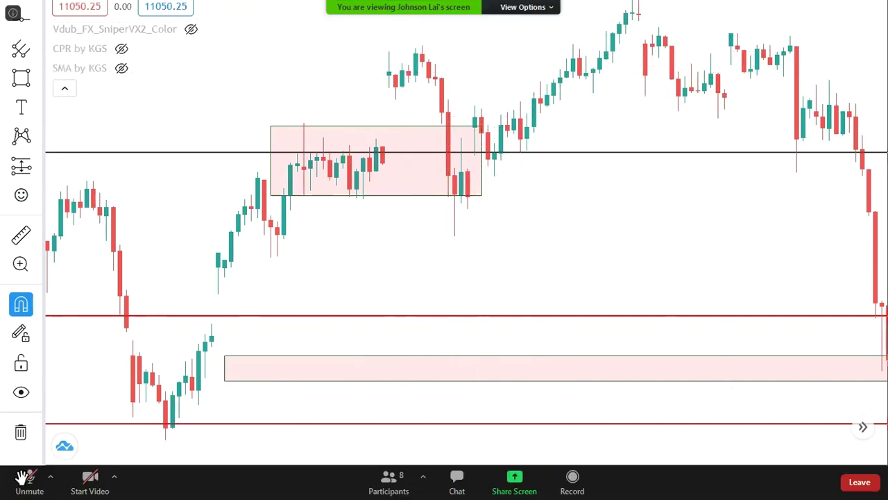
scroll(100, 416, down, 3)
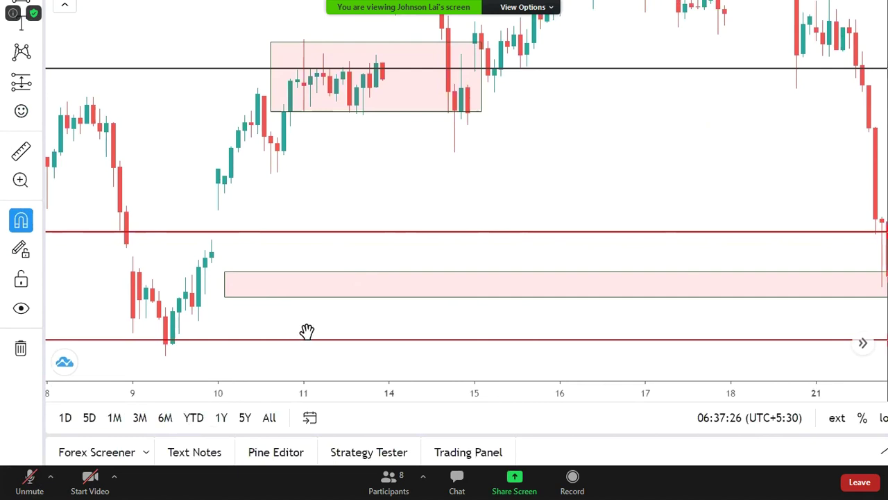
mouse_move(308, 303)
mouse_down()
mouse_move(247, 357)
mouse_move(261, 349)
mouse_move(398, 380)
mouse_up()
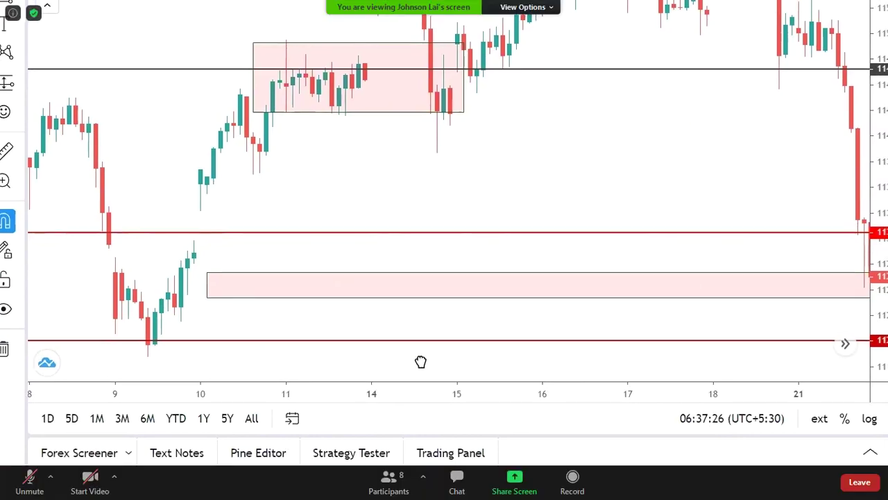
drag(421, 361, 382, 399)
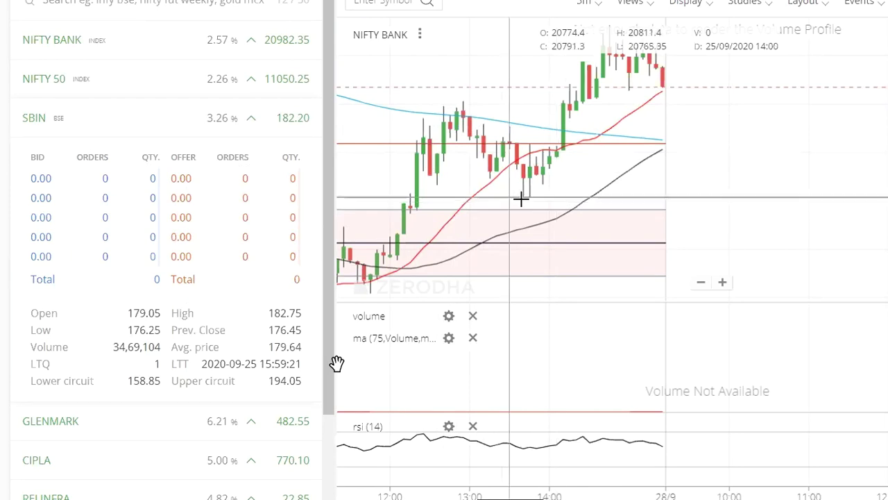
Step: Prepare a BSE limit buy order for SBIN with a quantity of 100 and a price of 180
mouse_move(254, 180)
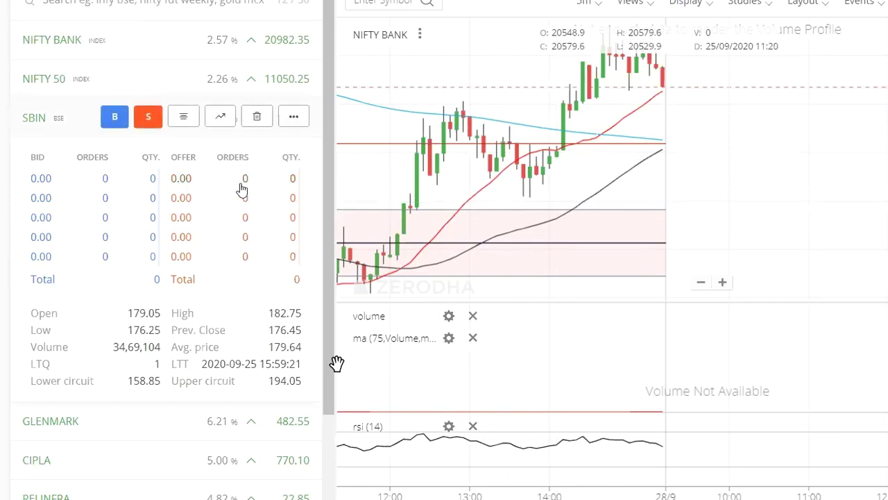
click(108, 120)
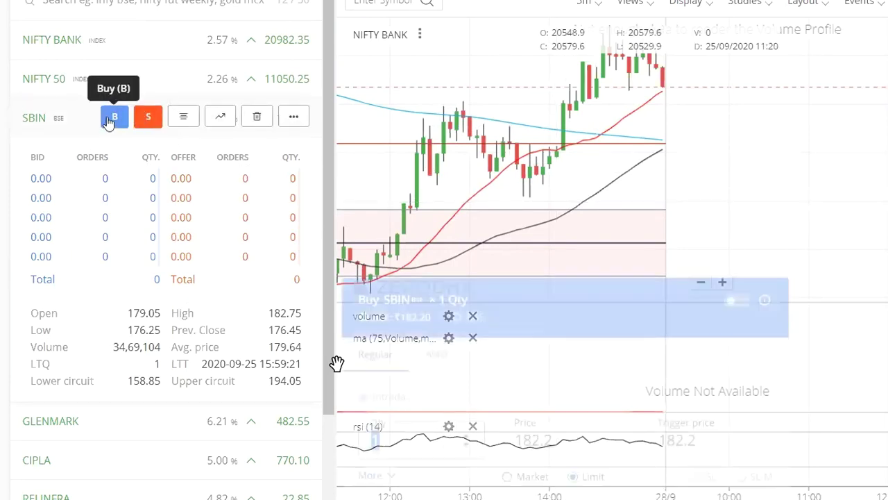
drag(587, 295, 725, 114)
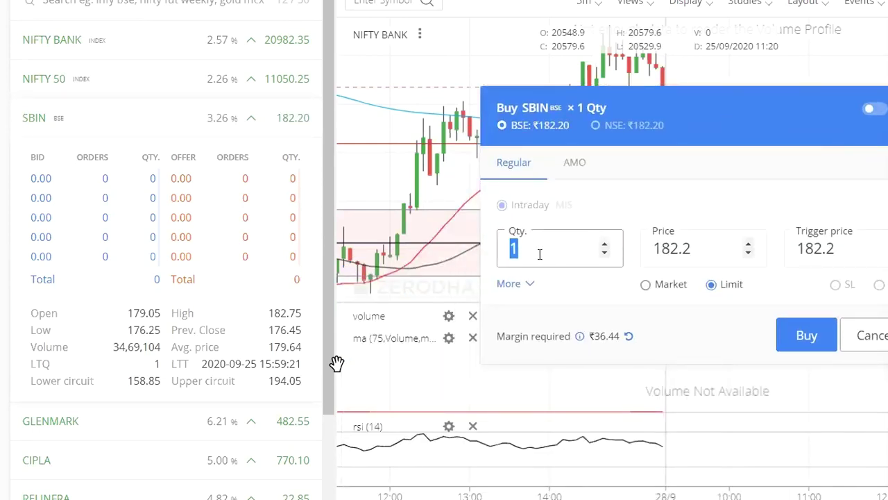
text(00)
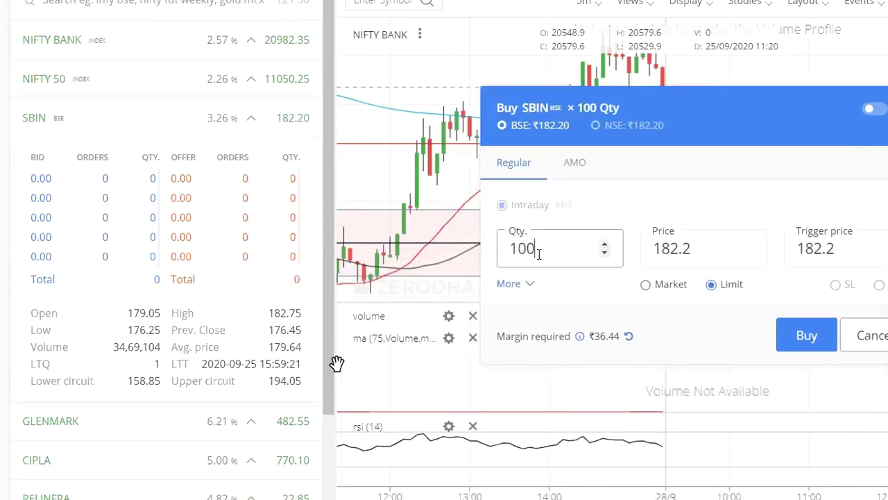
click(697, 255)
drag(724, 129, 528, 131)
key(BackSpace)
key(BackSpace)
key(BackSpace)
text(0)
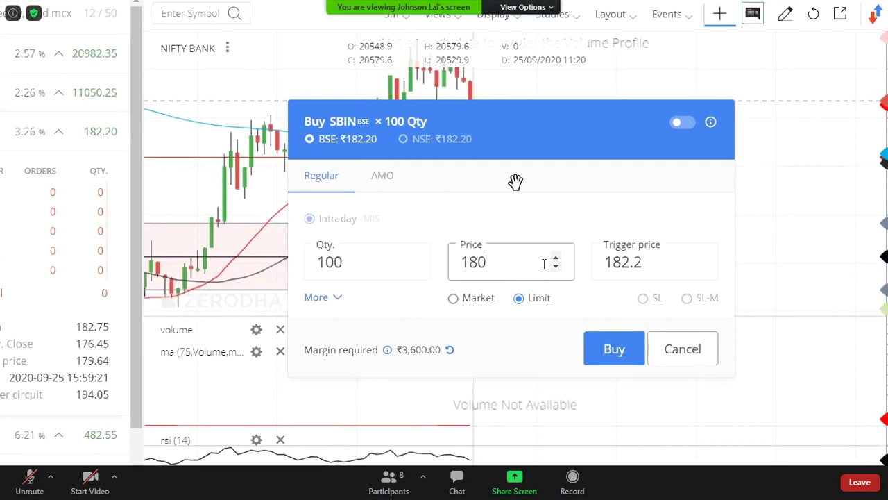
Step: Set the SBIN order's trigger price to 179.9 and cancel the order without placing it
click(662, 266)
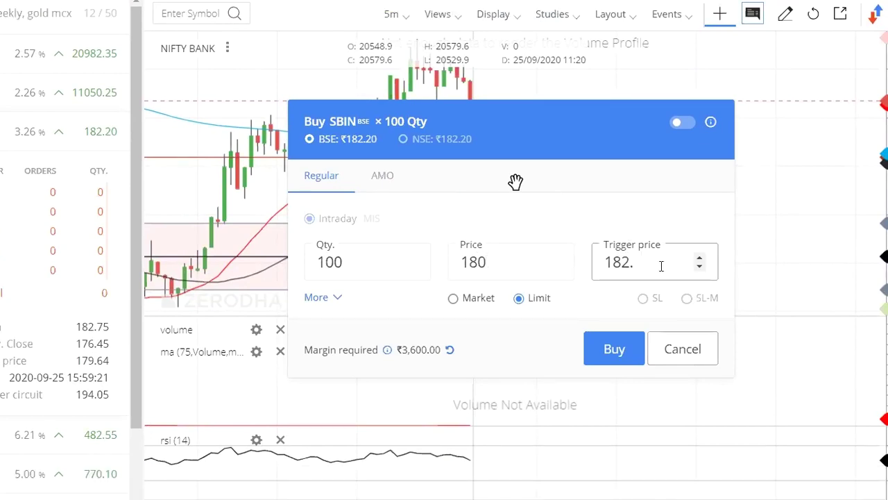
key(BackSpace)
key(BackSpace)
key(BackSpace)
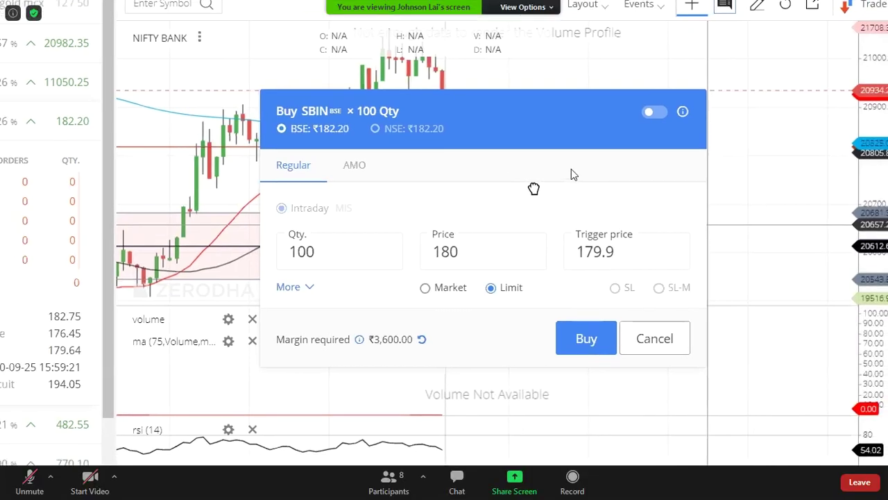
click(628, 345)
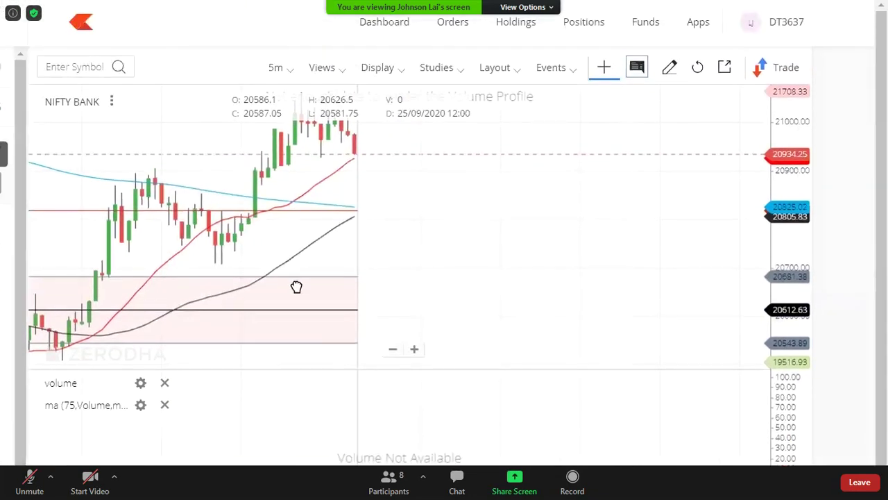
Step: Expand the SBIN buy order's additional options, try the Market order type, and return to a Limit order priced at 183
drag(297, 287, 593, 272)
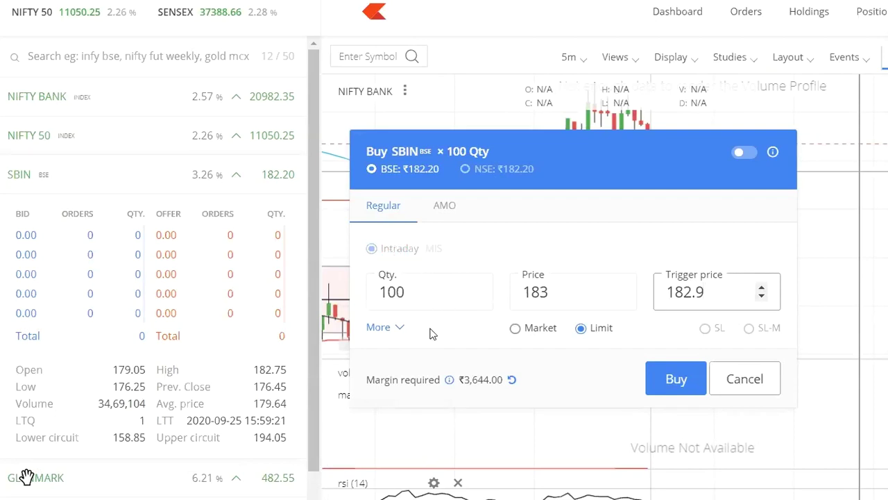
click(400, 328)
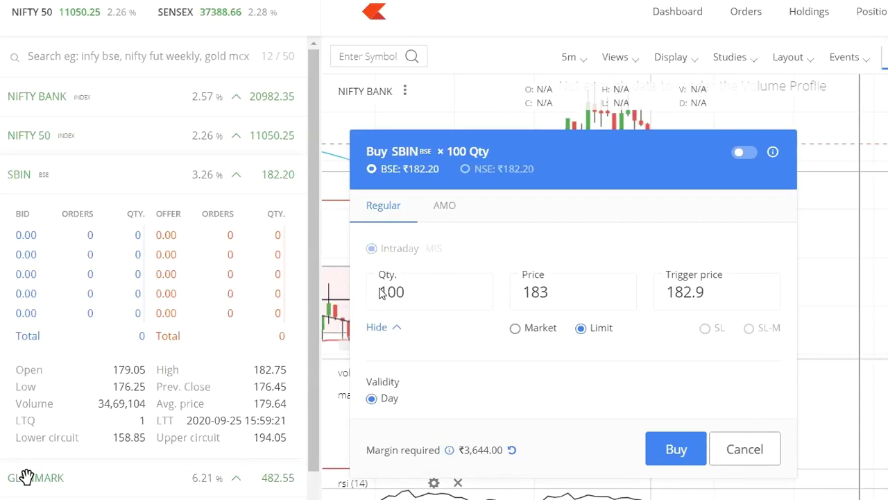
click(756, 452)
mouse_move(282, 191)
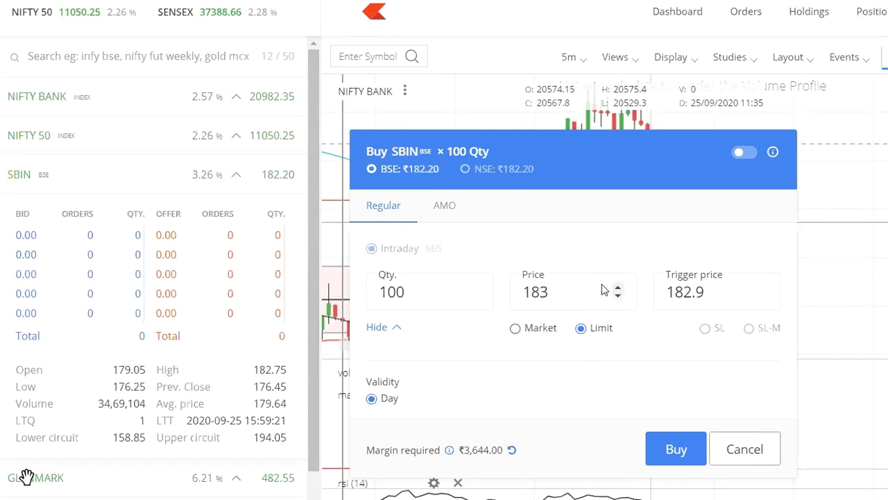
click(515, 331)
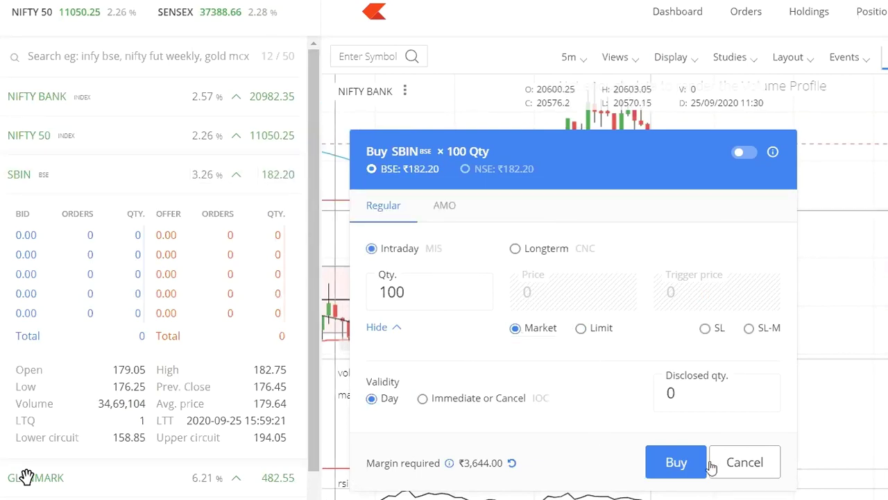
click(583, 330)
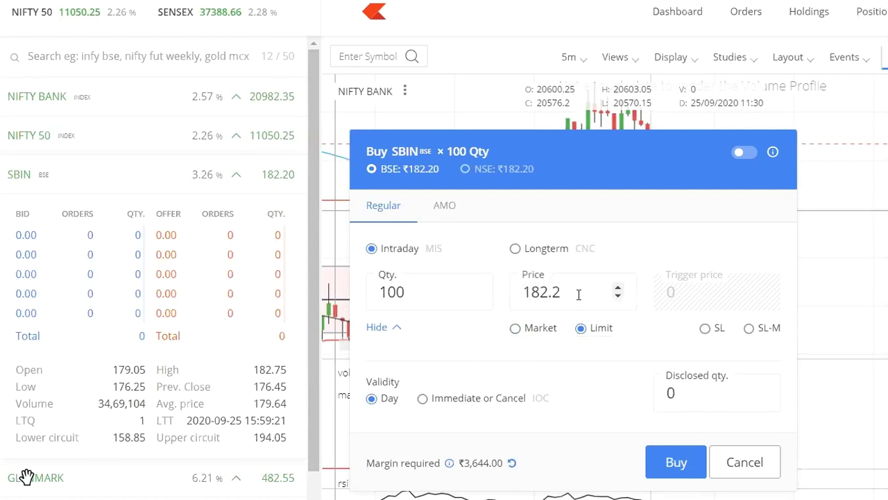
click(578, 295)
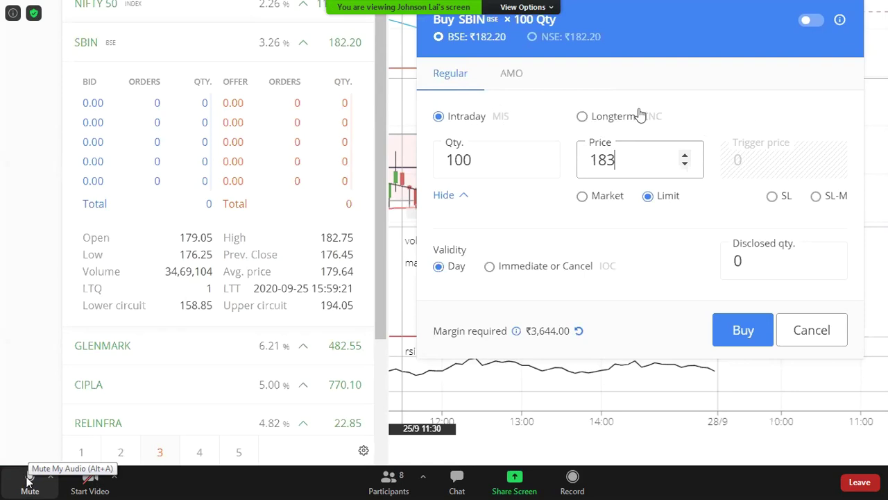
Step: Mute the meeting microphone between spoken remarks, unmuting it only to talk and leaving it muted
click(29, 478)
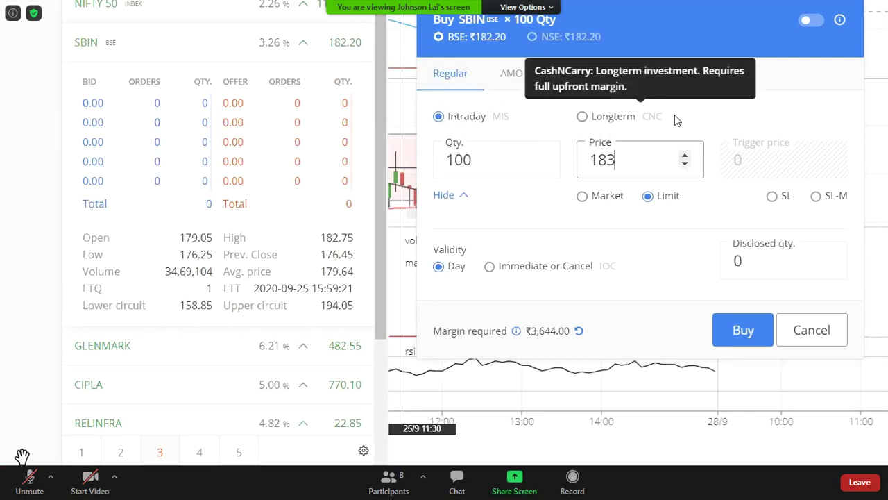
click(29, 479)
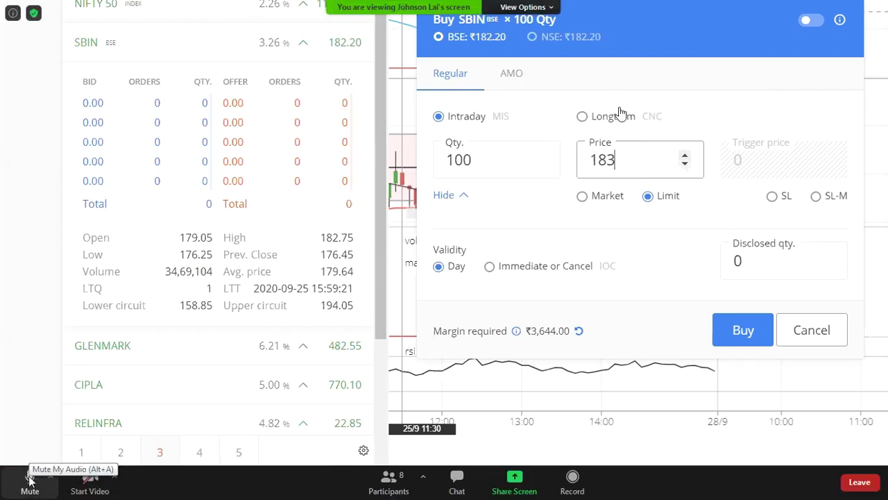
click(29, 479)
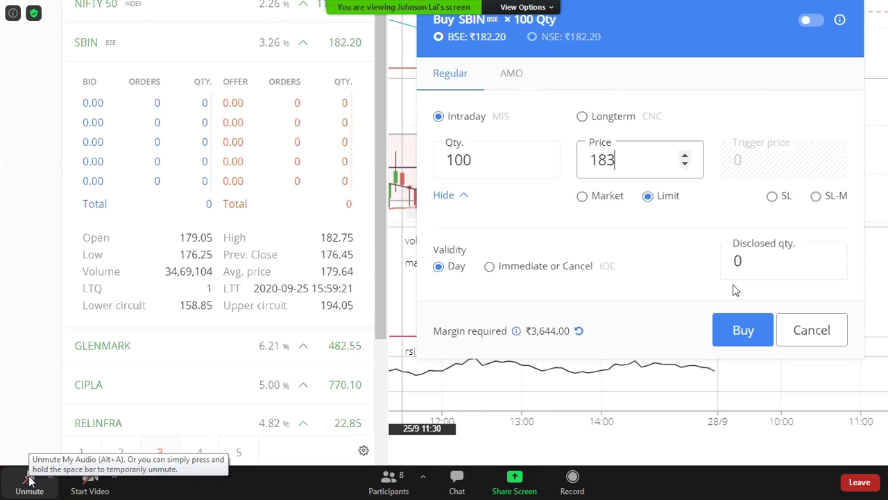
click(29, 479)
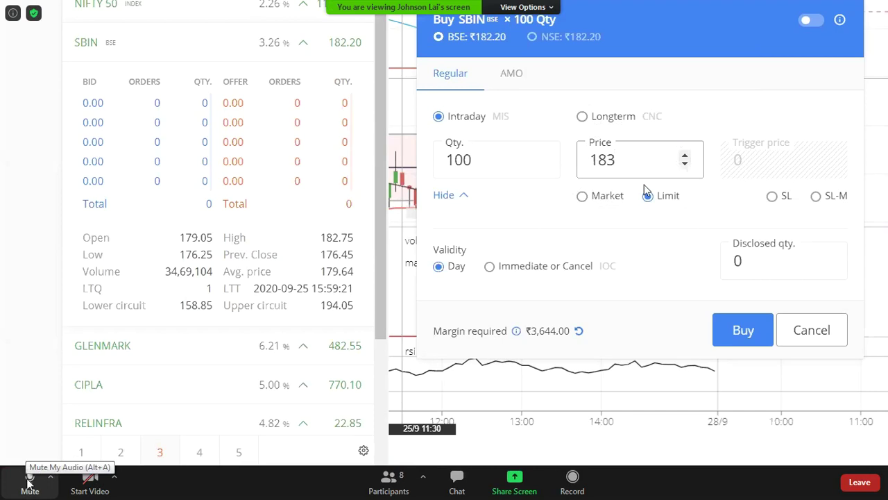
click(29, 479)
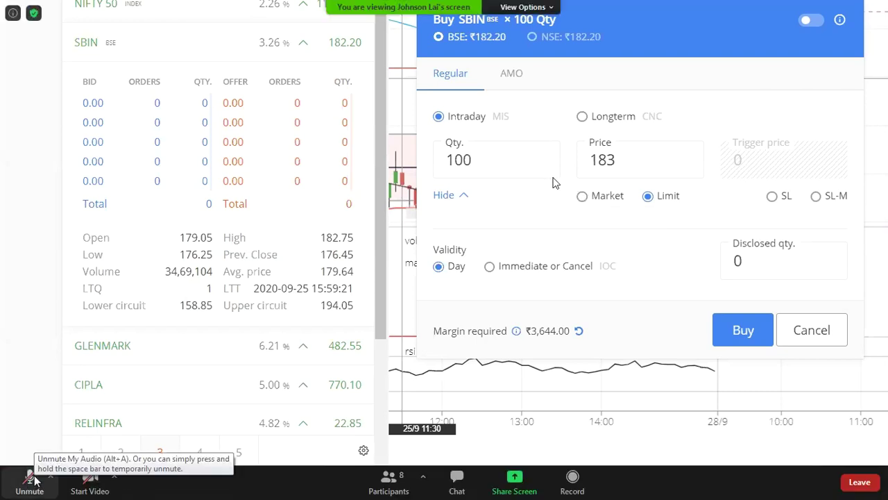
Step: Set the SBIN buy order's quantity to 1 and try the Longterm (CNC) product type
click(513, 168)
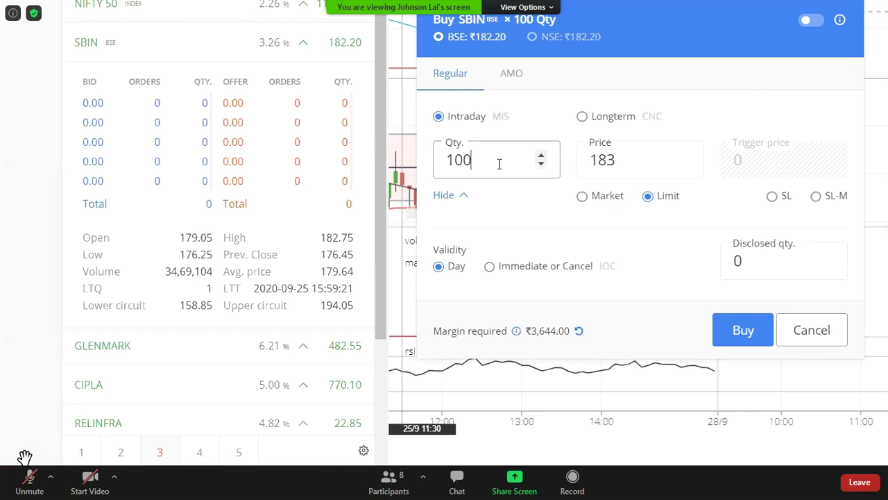
key(BackSpace)
key(BackSpace)
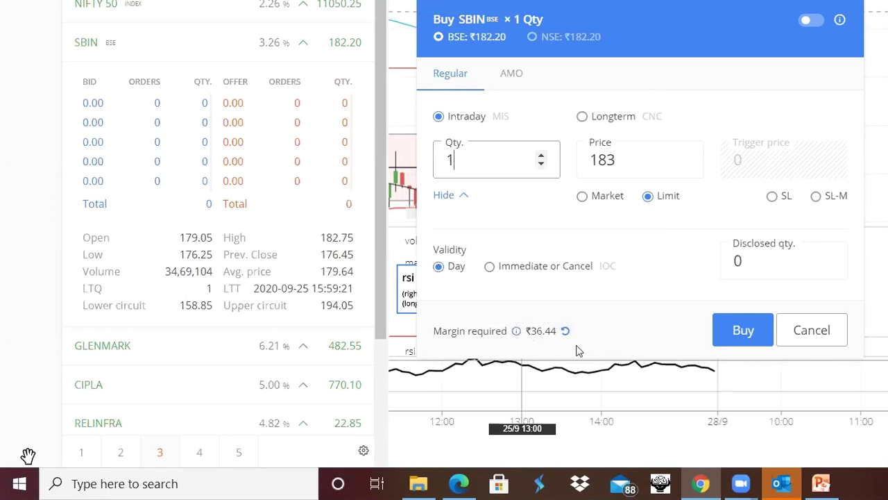
click(582, 117)
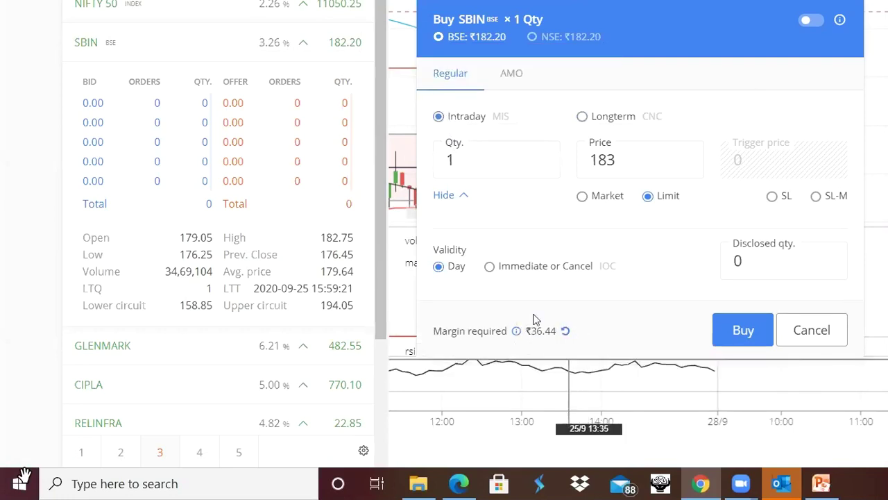
Step: Unmute the meeting microphone briefly to speak and mute it again
mouse_move(24, 485)
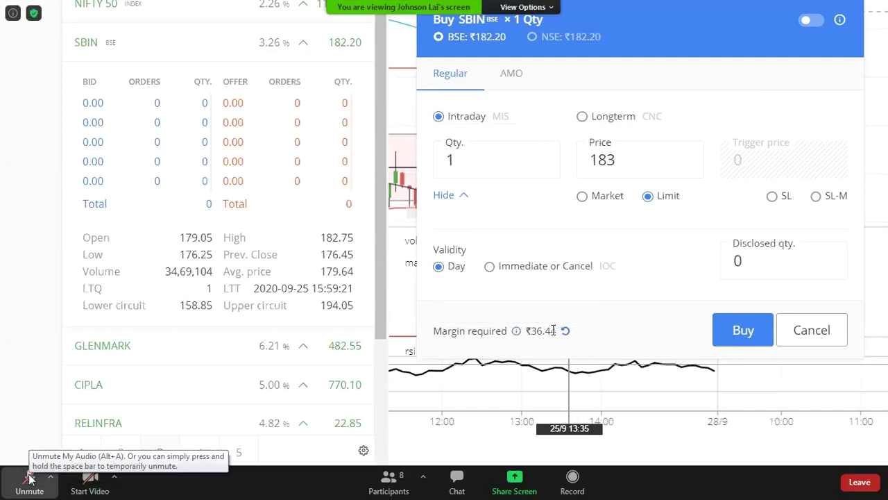
click(29, 478)
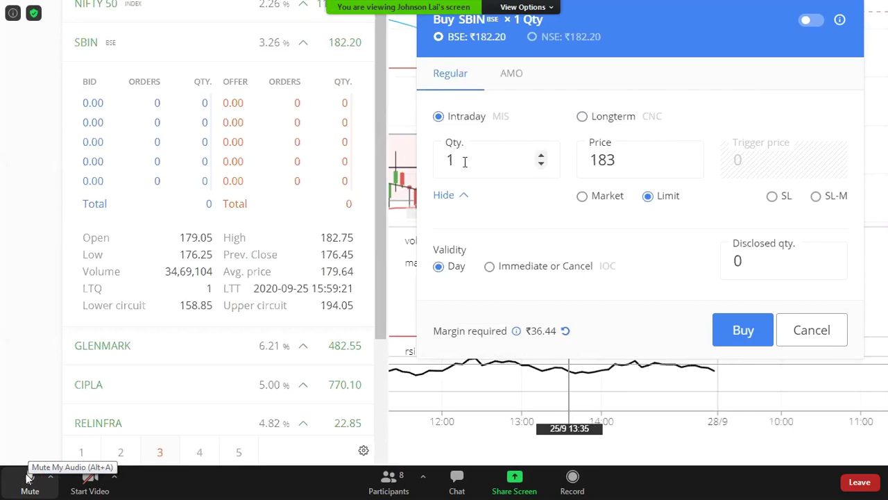
click(27, 477)
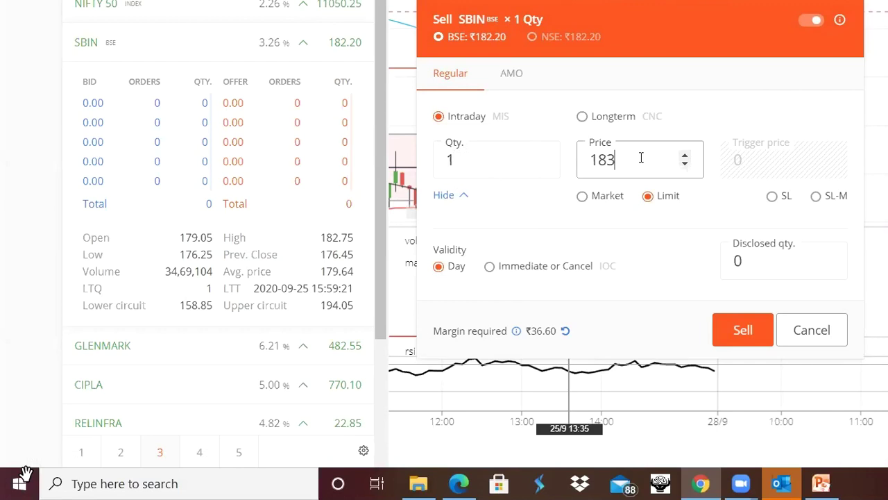
Step: Set the SBIN sell order's limit price to 190 and then raise it to 200
text(90)
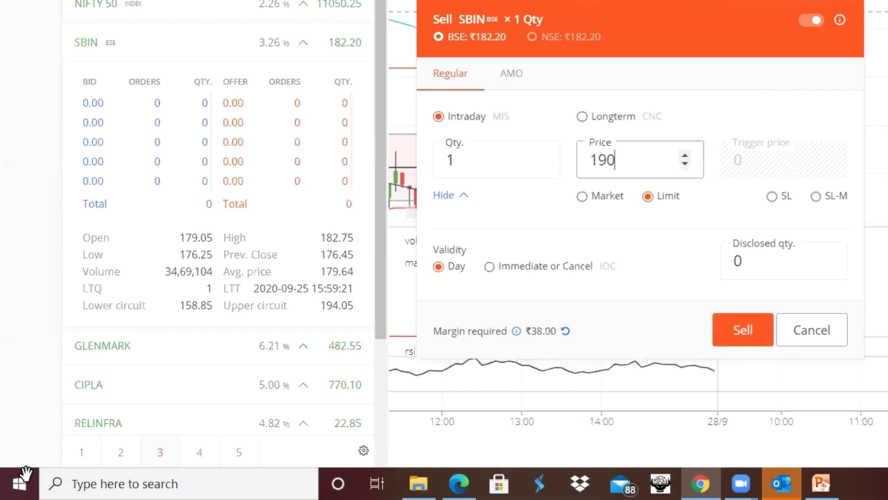
mouse_move(26, 474)
key(BackSpace)
key(BackSpace)
text(200)
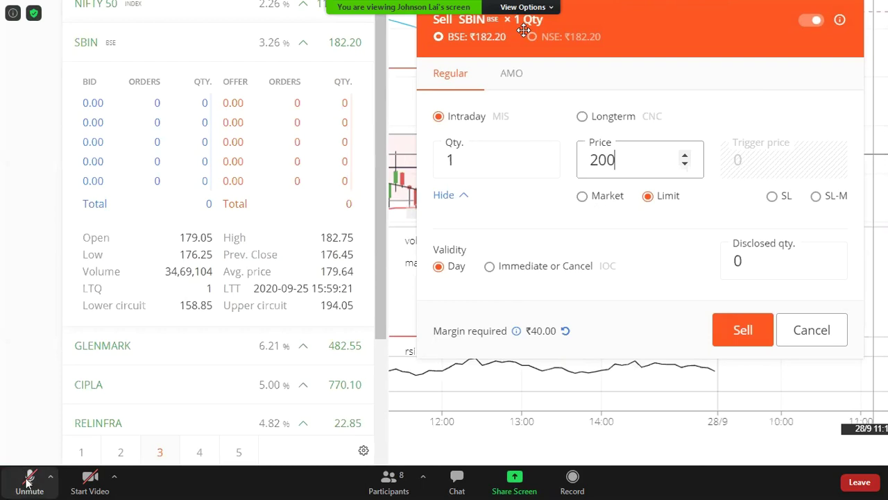
Step: With the microphone temporarily unmuted, recalculate the sell order's required margin and switch its product type to Longterm (CNC)
click(27, 477)
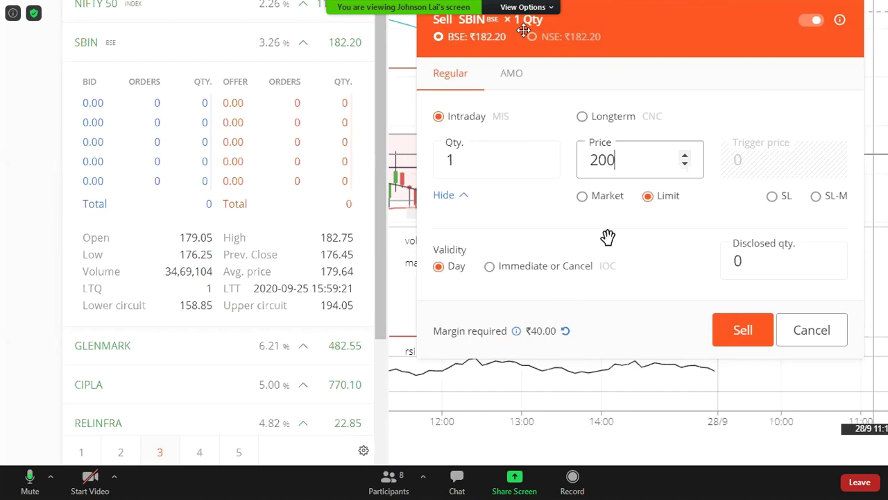
click(566, 331)
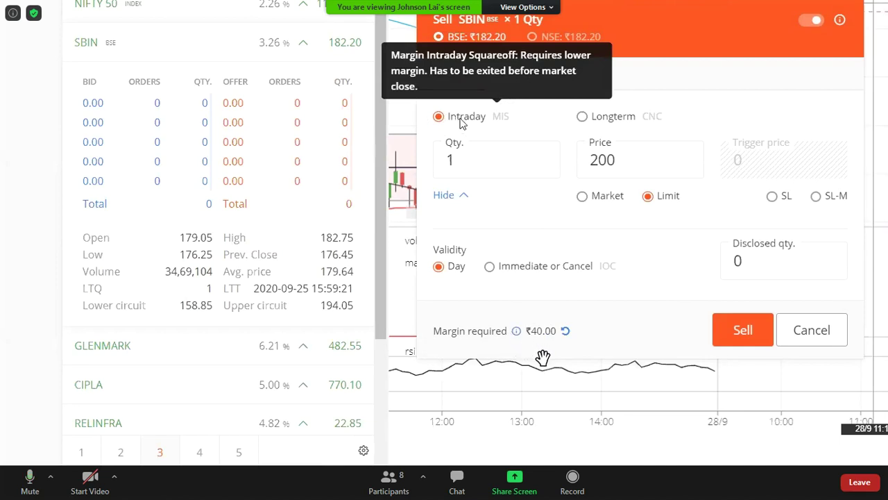
click(580, 121)
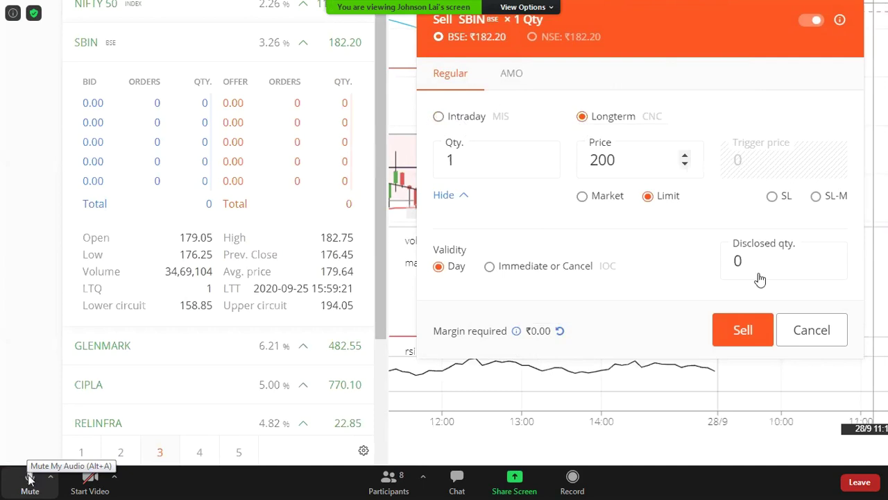
click(29, 480)
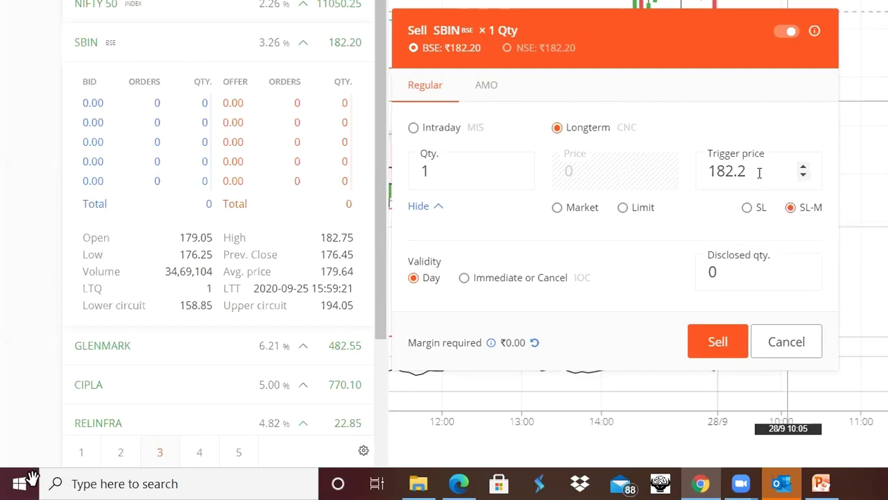
Step: Make the SBIN sell order a stop-loss (SL) order with a price of 180 and a trigger price of 180.1
click(748, 207)
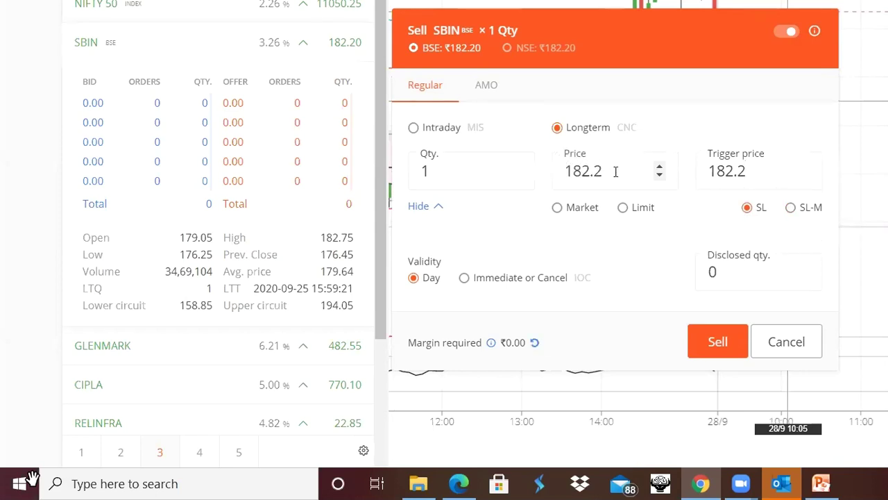
click(616, 172)
key(BackSpace)
key(BackSpace)
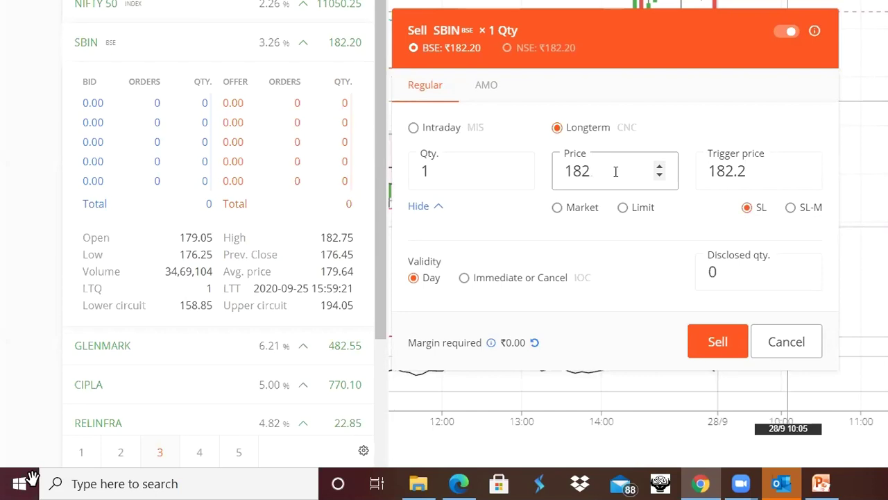
text(0)
click(769, 171)
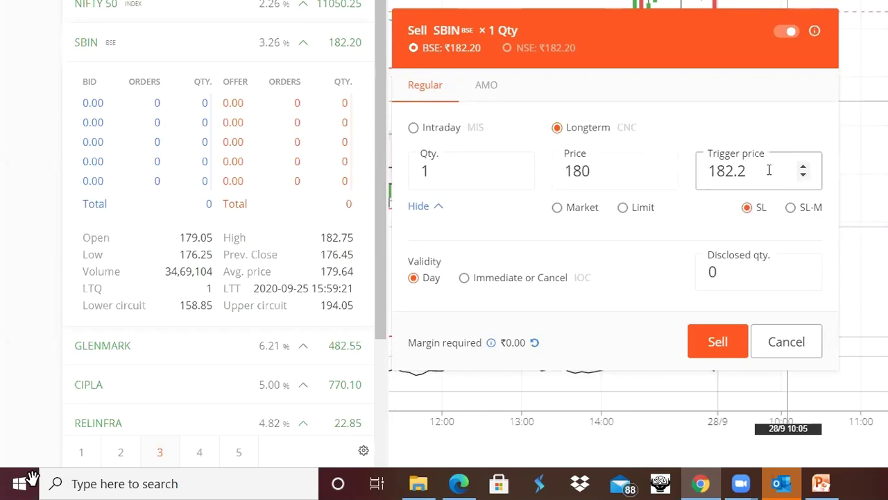
text(180.1)
Step: Change the SBIN order to a Longterm buy stop-loss (SL) order with a price of 185
click(570, 210)
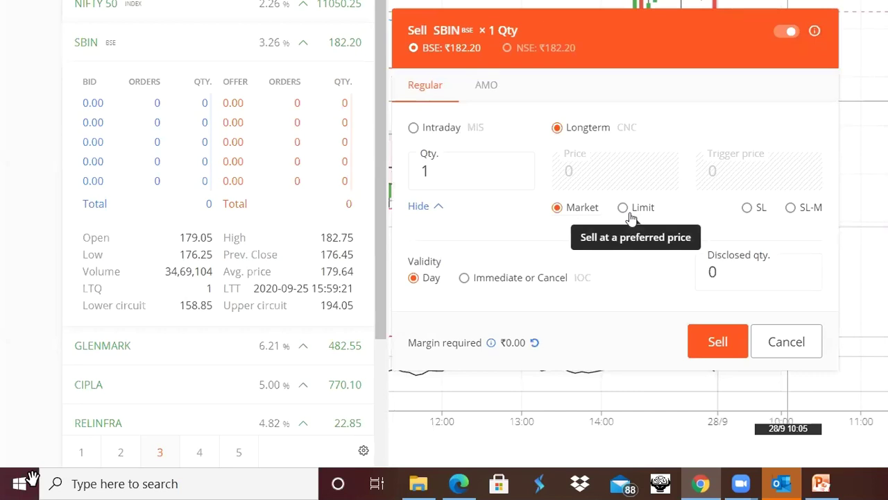
click(786, 31)
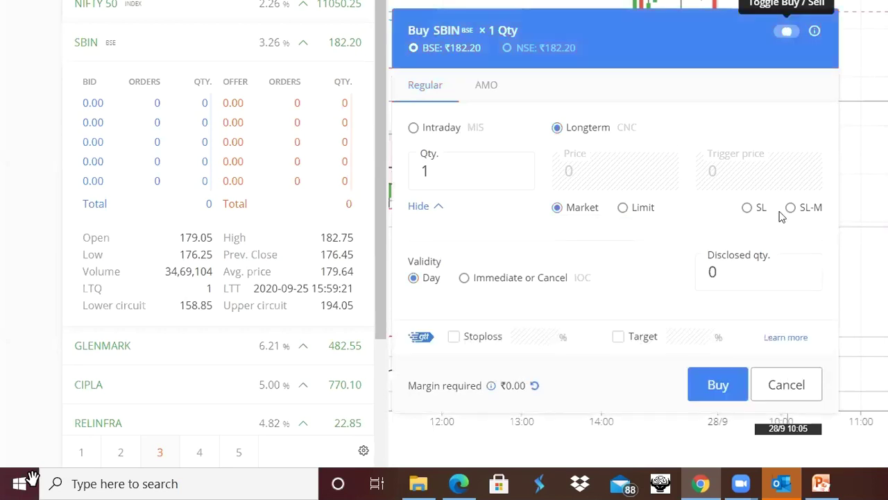
click(748, 207)
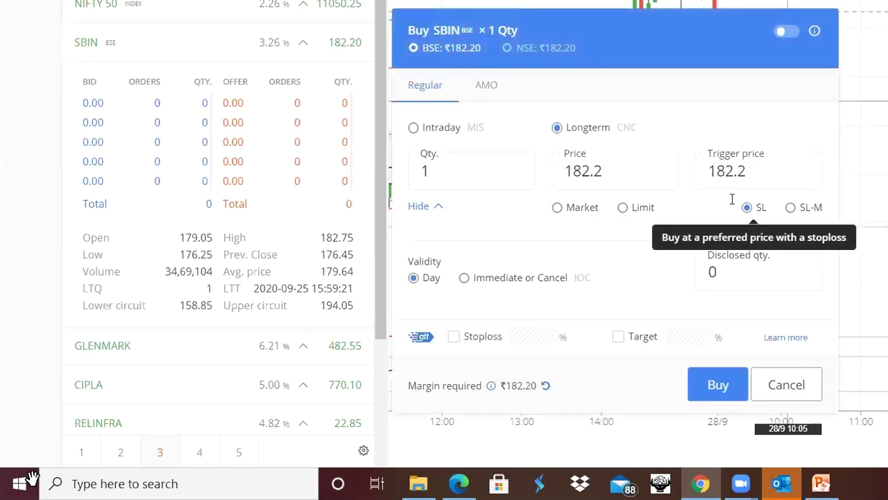
click(633, 170)
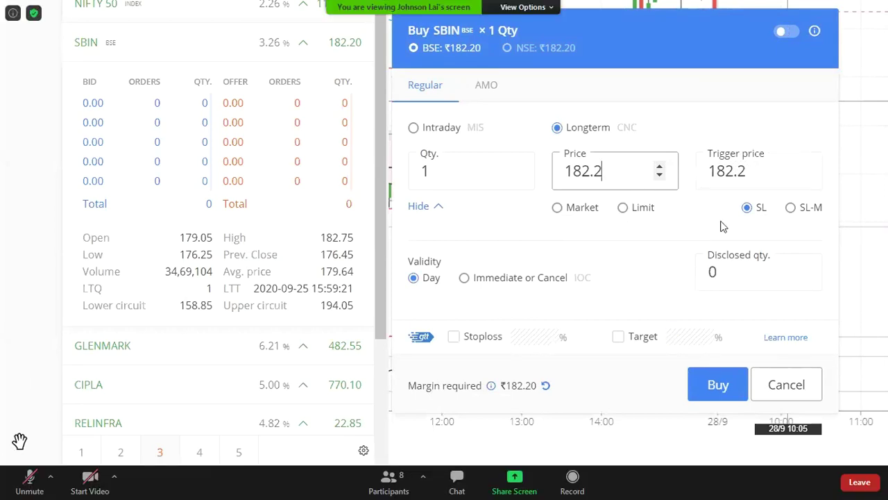
key(BackSpace)
key(BackSpace)
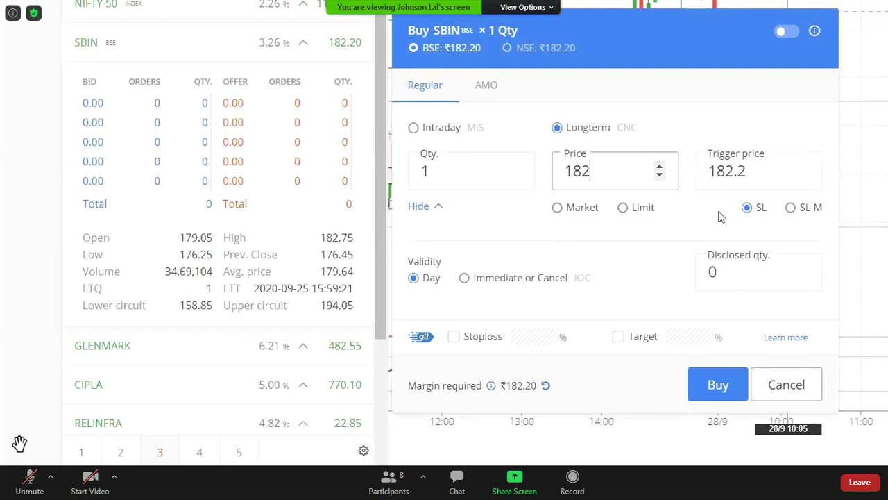
text(5)
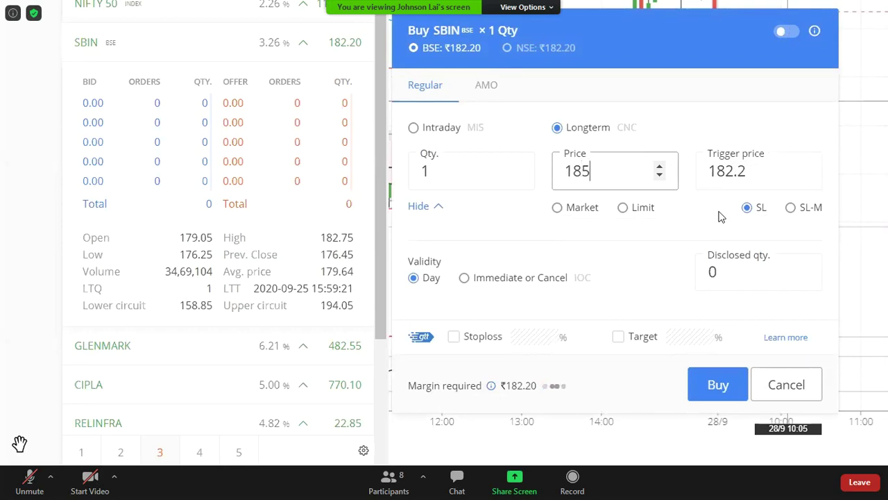
Step: Set the buy order's trigger price to 184.9 and cancel the order without placing it
click(781, 172)
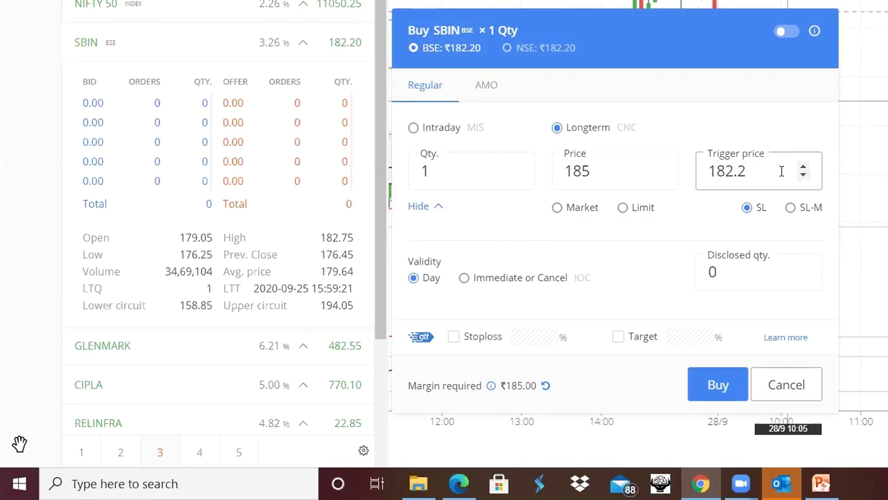
text(4)
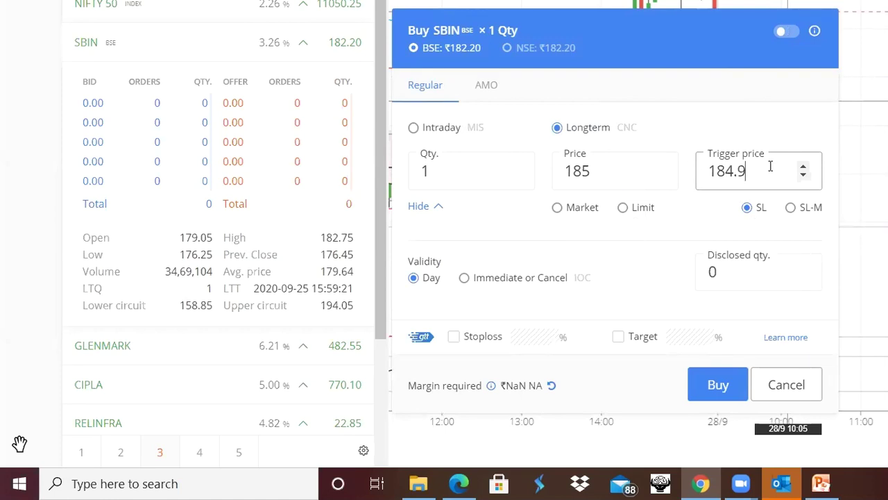
click(785, 386)
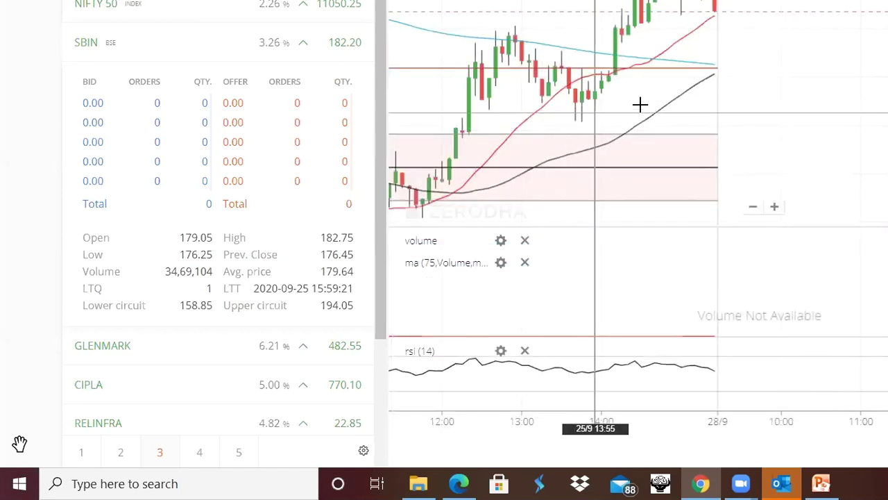
Step: Examine the Nifty 50 30-minute chart's price action around the shaded zone and the red horizontal levels
drag(580, 286, 574, 405)
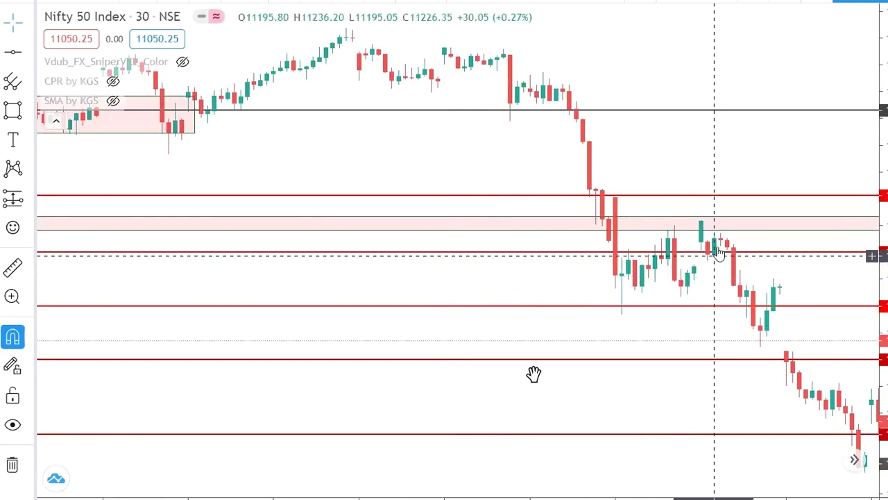
click(735, 230)
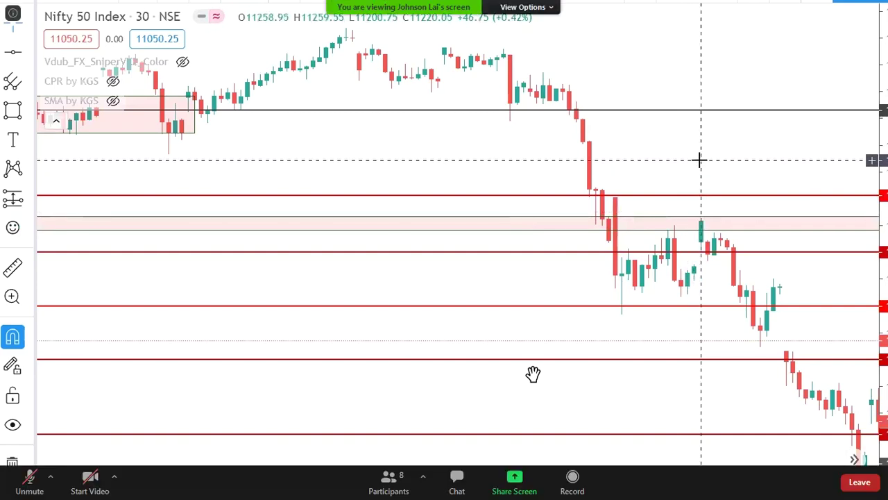
drag(678, 164, 730, 162)
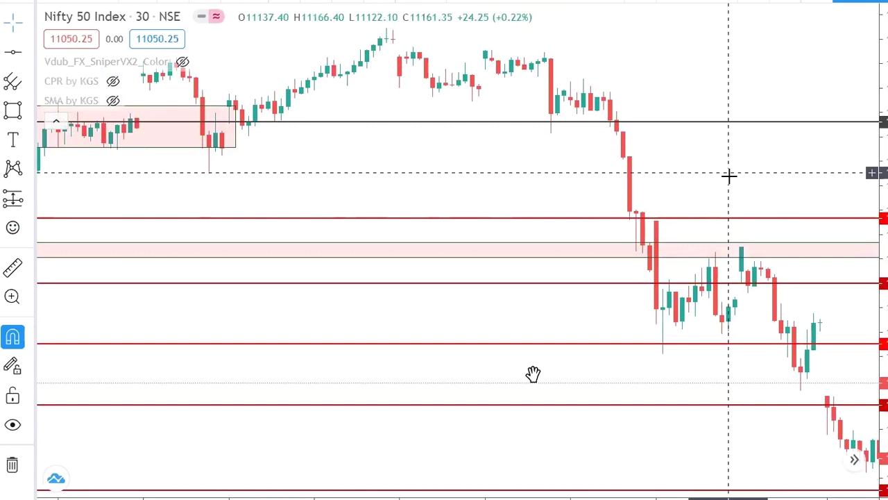
click(747, 247)
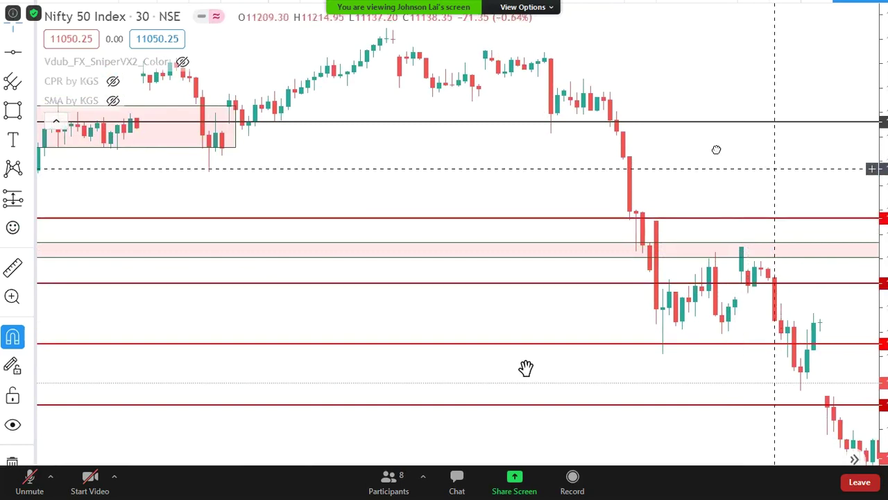
scroll(692, 142, right, 3)
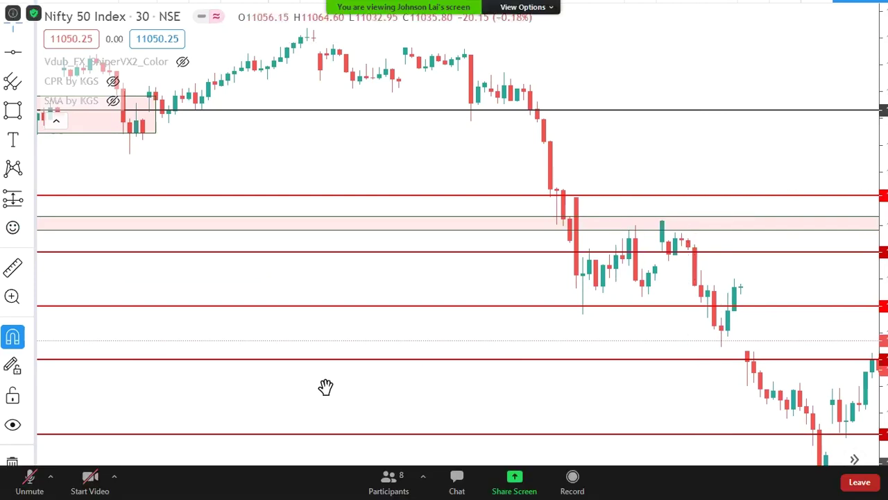
Step: Open a Longterm (CNC) sell order for SBIN as a Market order, comparing it with the buy side
mouse_move(221, 244)
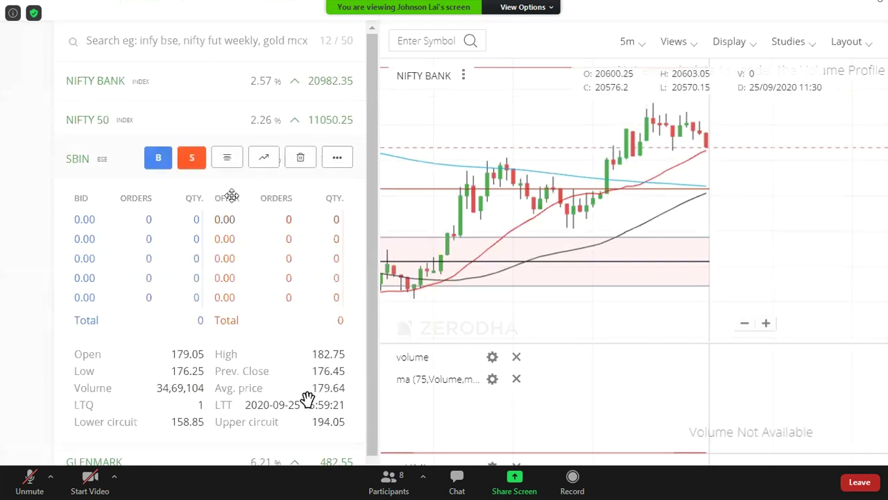
click(159, 160)
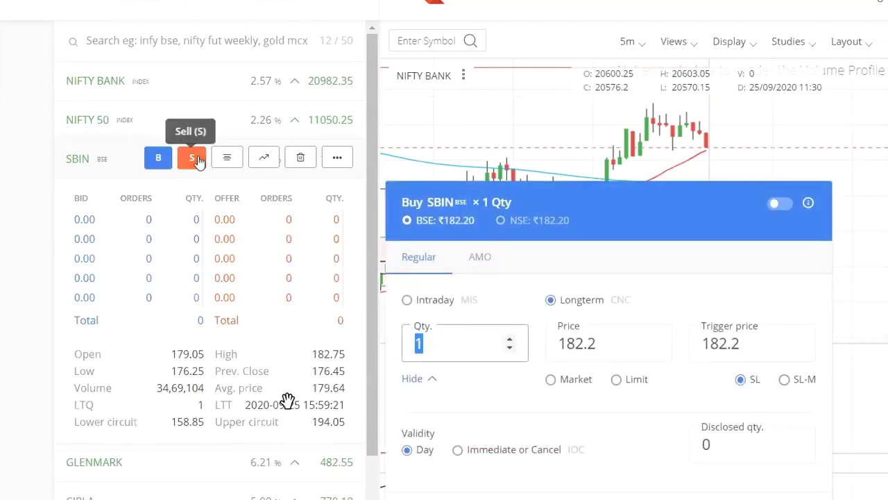
click(197, 159)
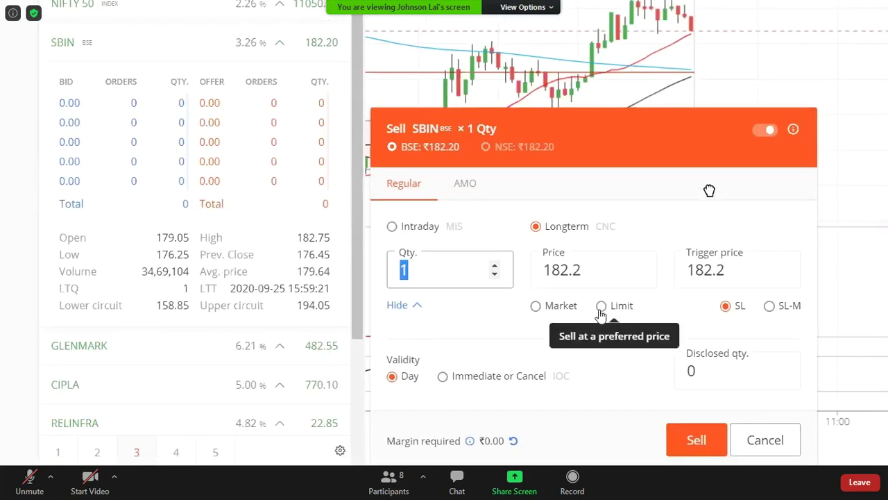
click(536, 307)
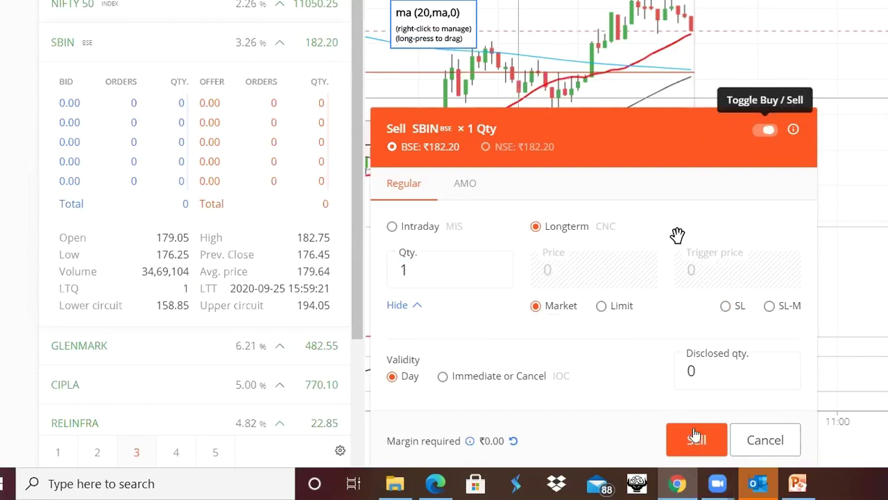
click(762, 132)
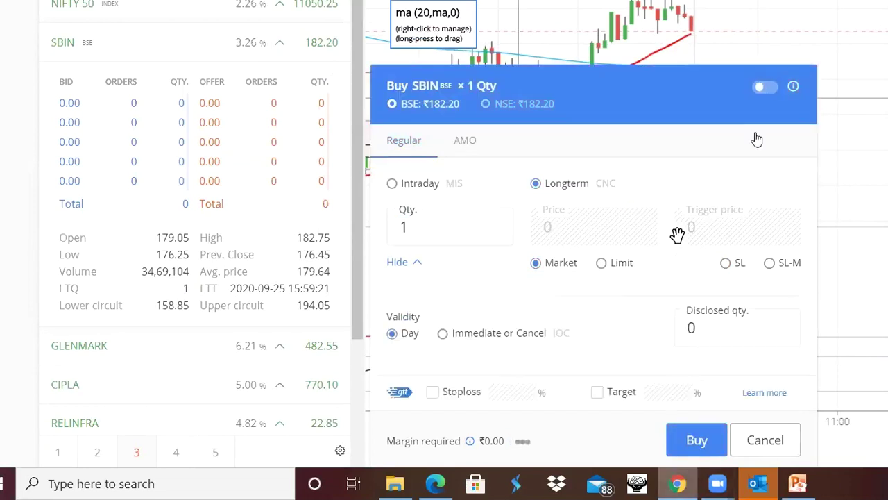
click(762, 87)
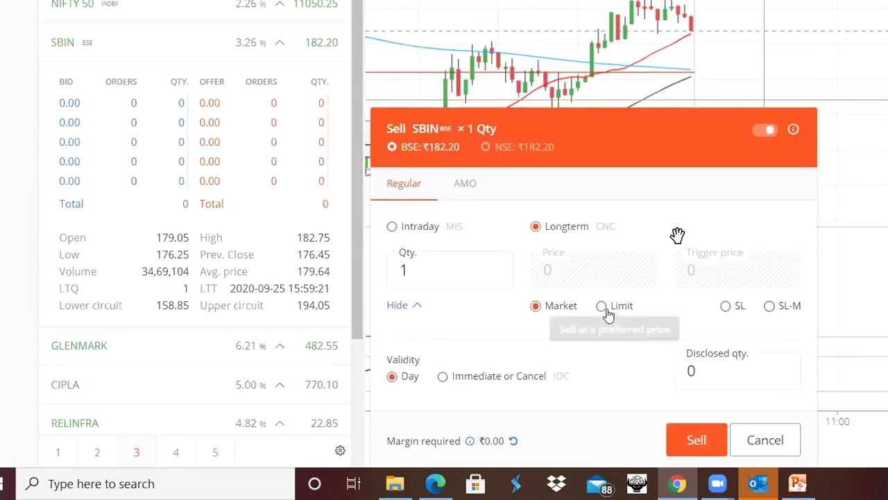
Step: Change the SBIN order to an Intraday (MIS) buy Limit order at 183, and cancel it without placing it
click(605, 311)
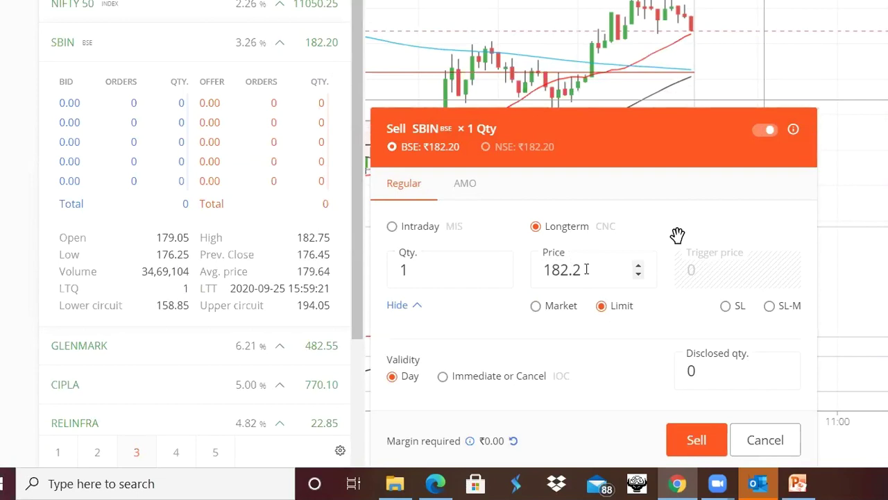
click(765, 132)
click(600, 235)
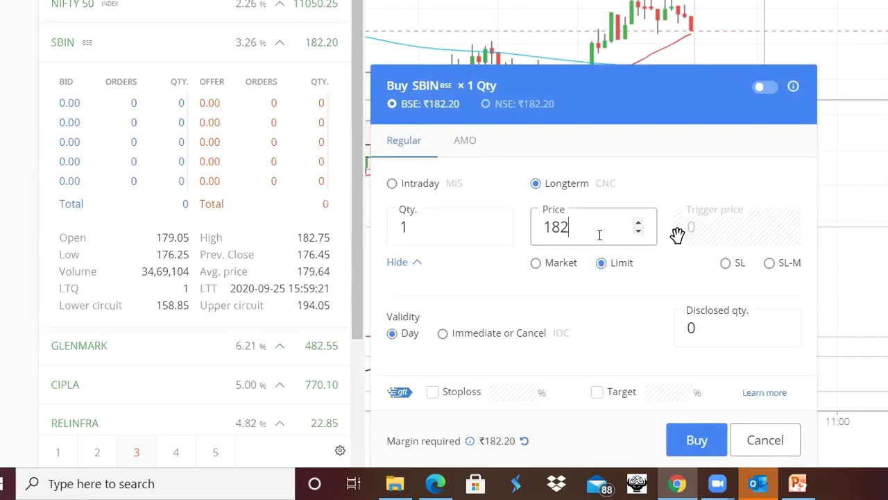
key(BackSpace)
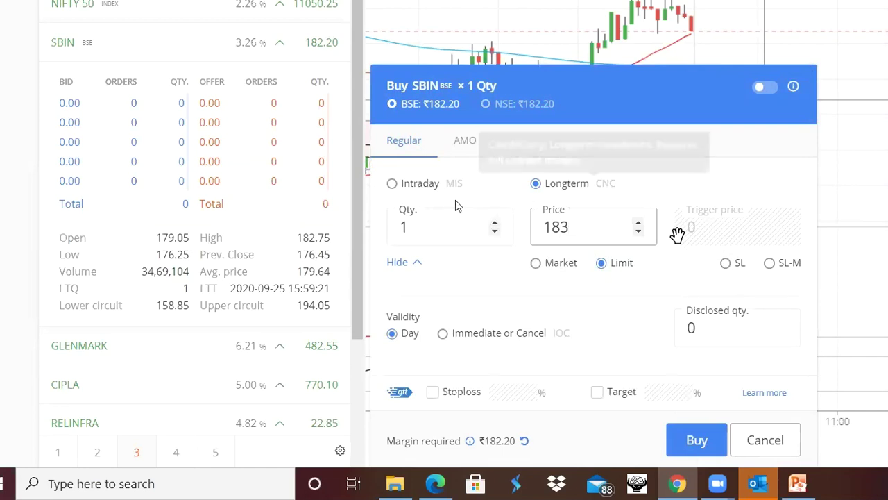
click(411, 194)
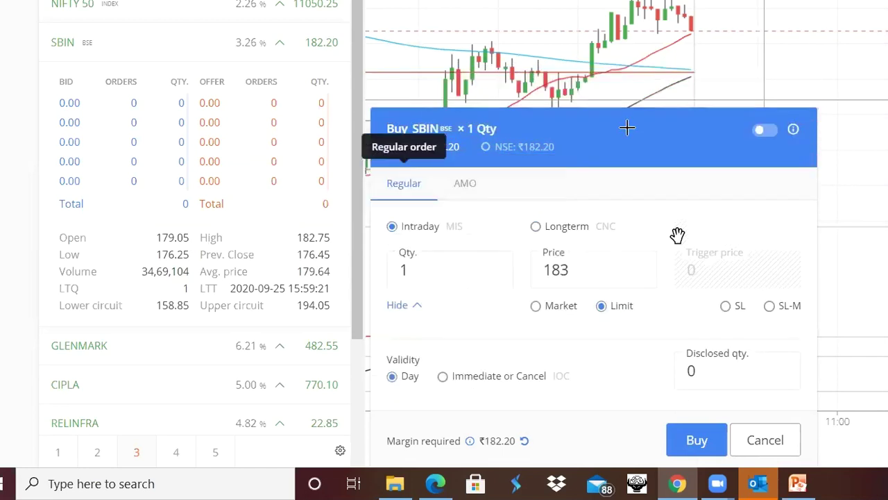
click(765, 440)
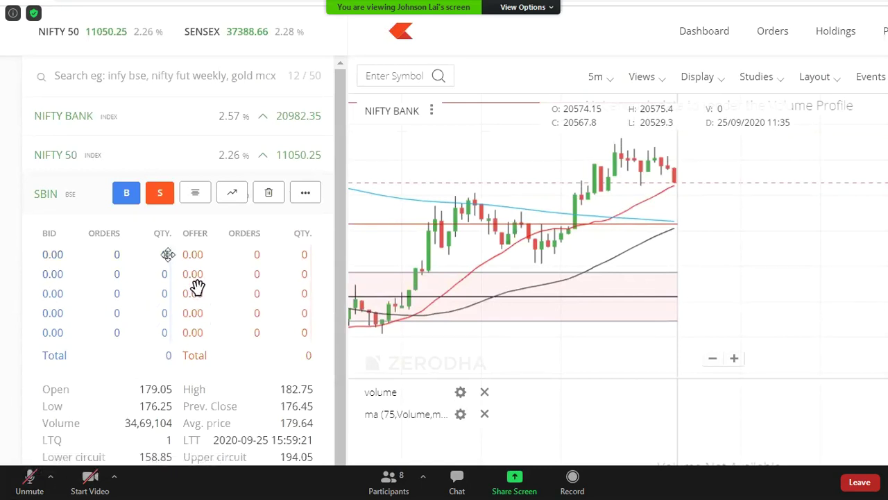
Step: Unmute the meeting microphone for three short turns of speaking, muting it again after each one
click(29, 479)
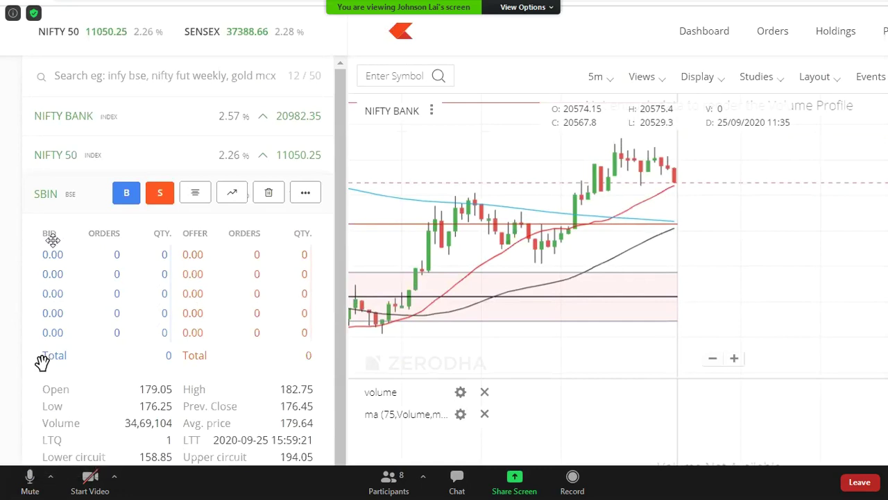
click(29, 479)
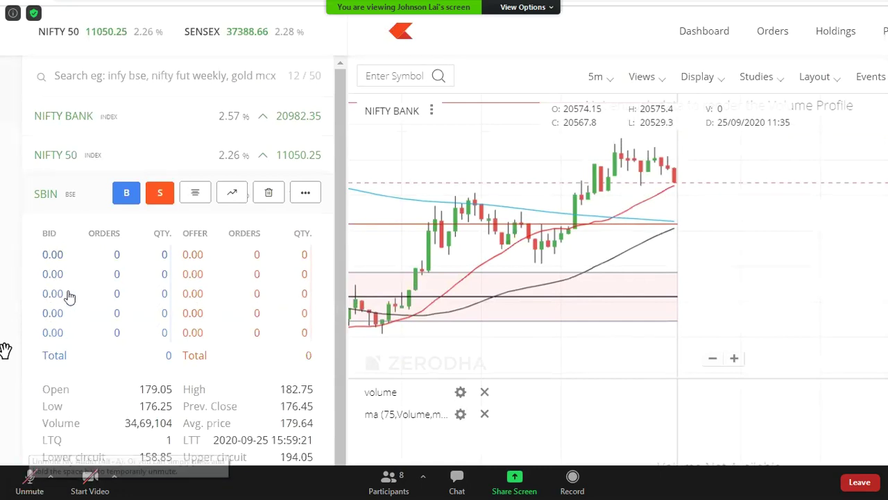
click(29, 484)
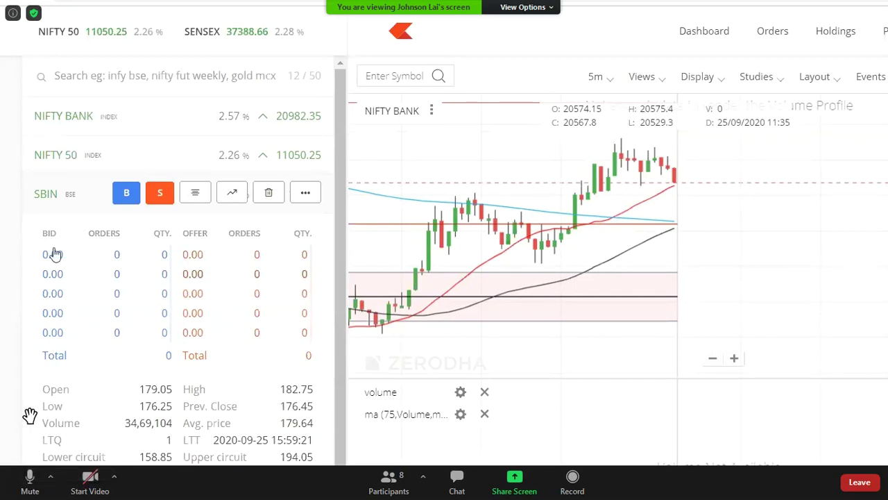
click(29, 479)
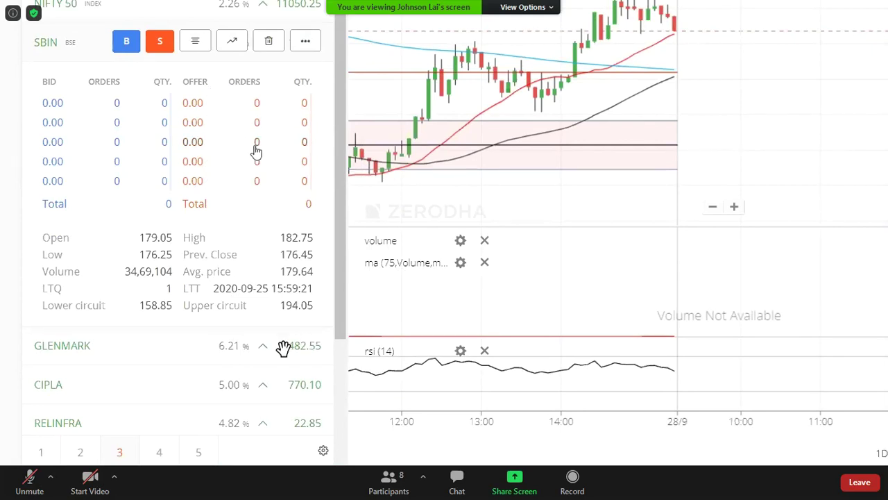
click(29, 477)
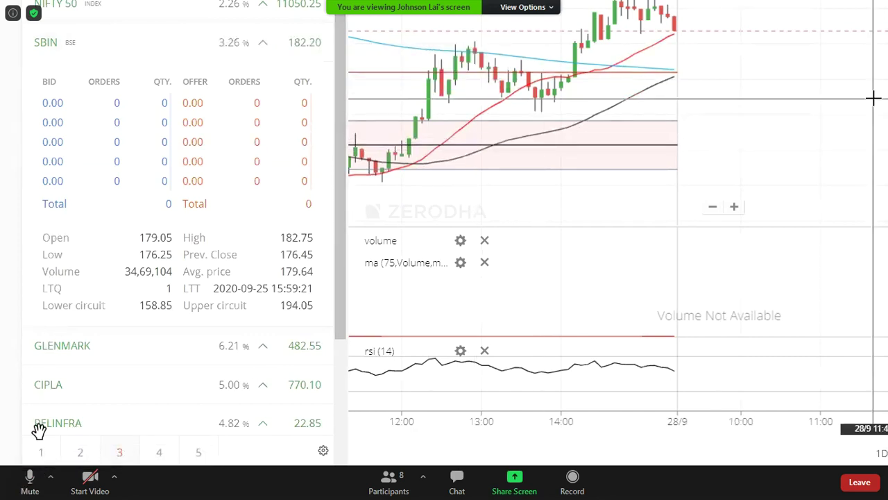
click(28, 480)
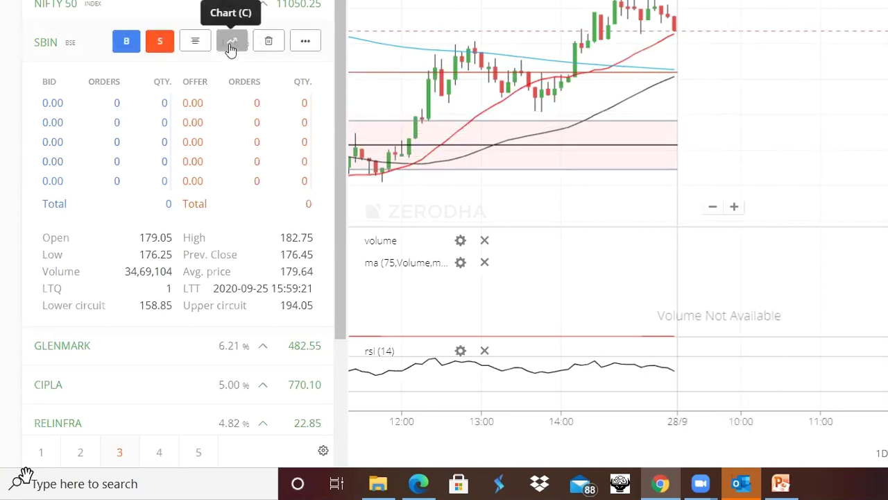
Step: Display the SBIN chart and unmute the meeting microphone for further replies, muting it again after each
click(231, 49)
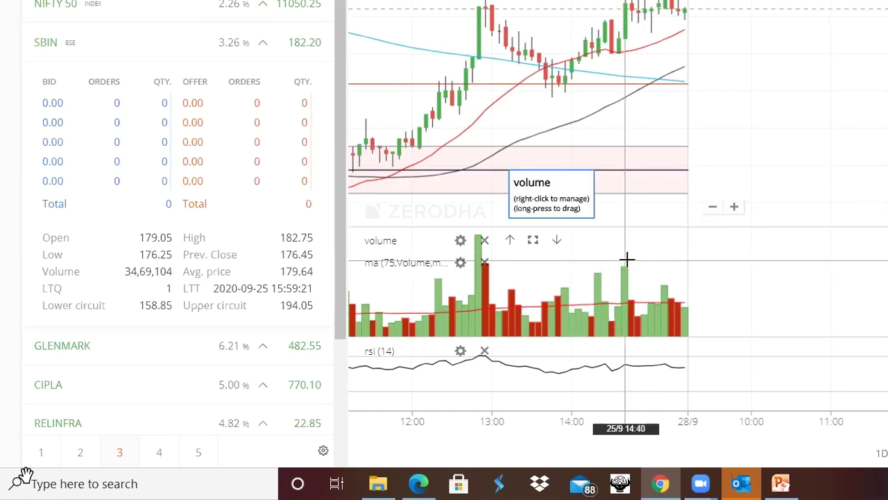
mouse_move(27, 477)
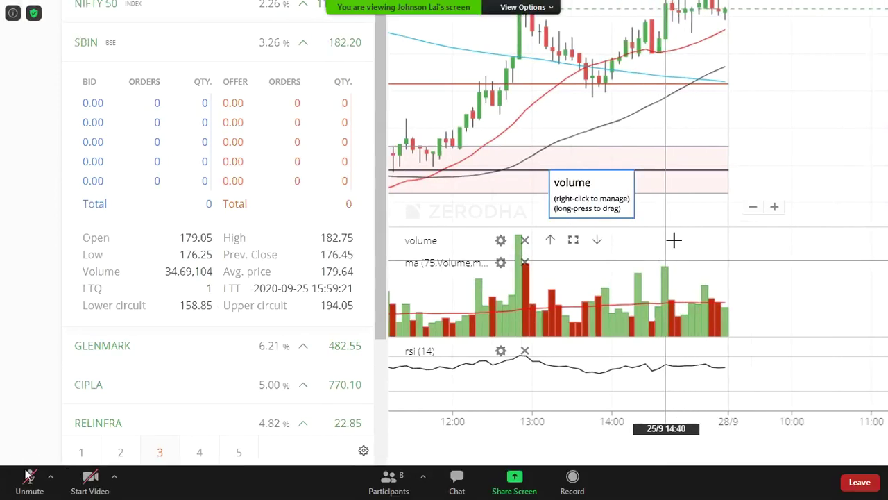
click(29, 479)
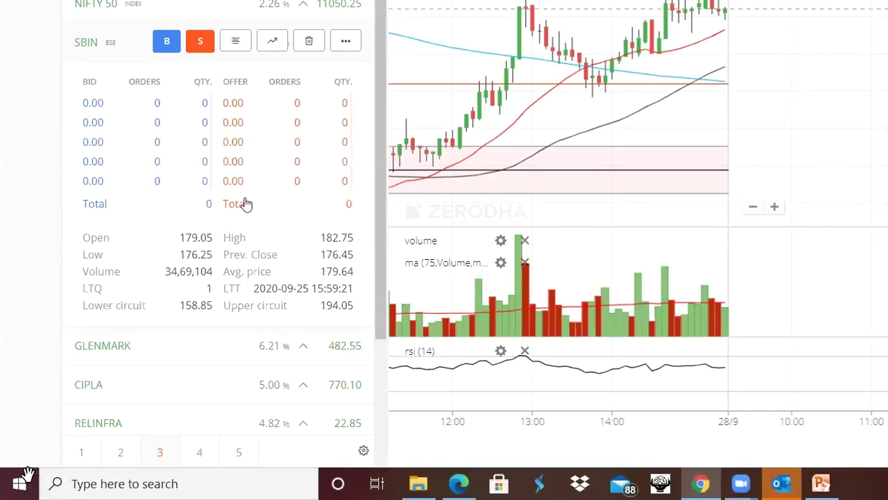
click(31, 476)
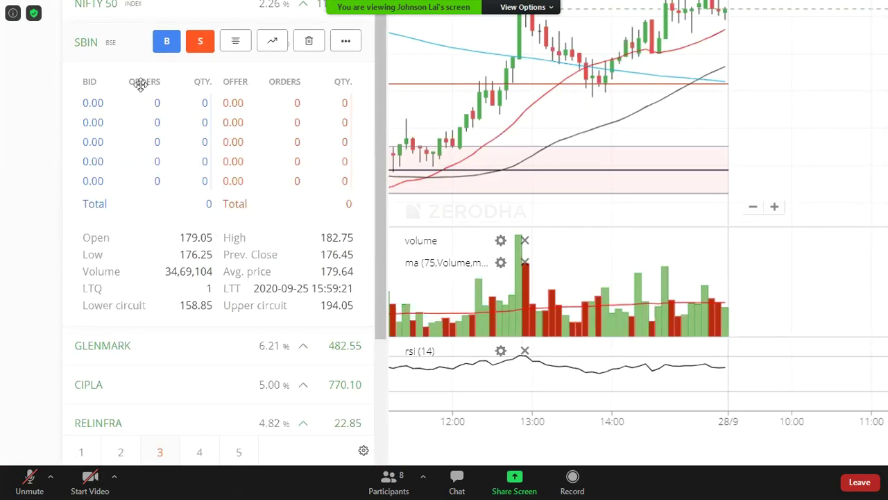
click(29, 476)
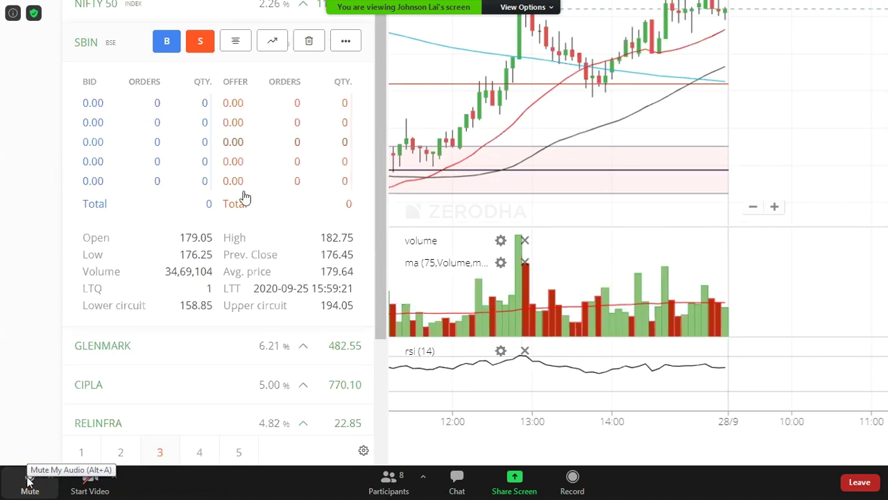
click(28, 477)
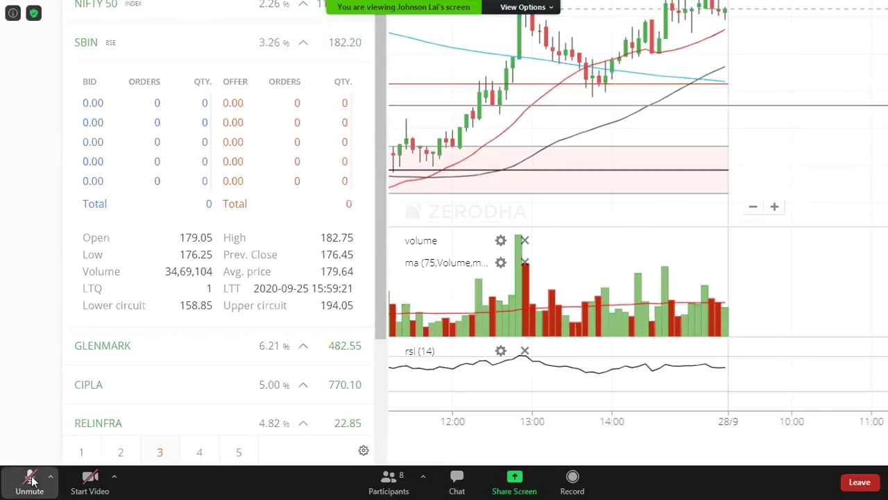
click(32, 481)
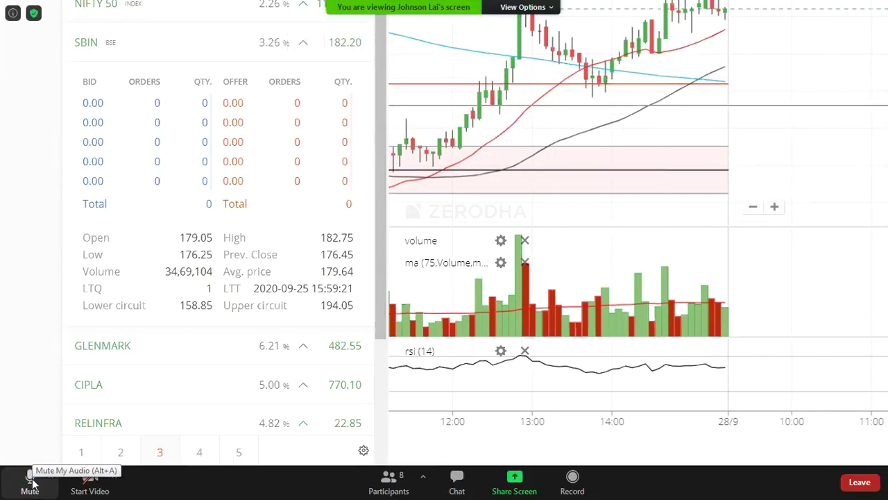
click(31, 480)
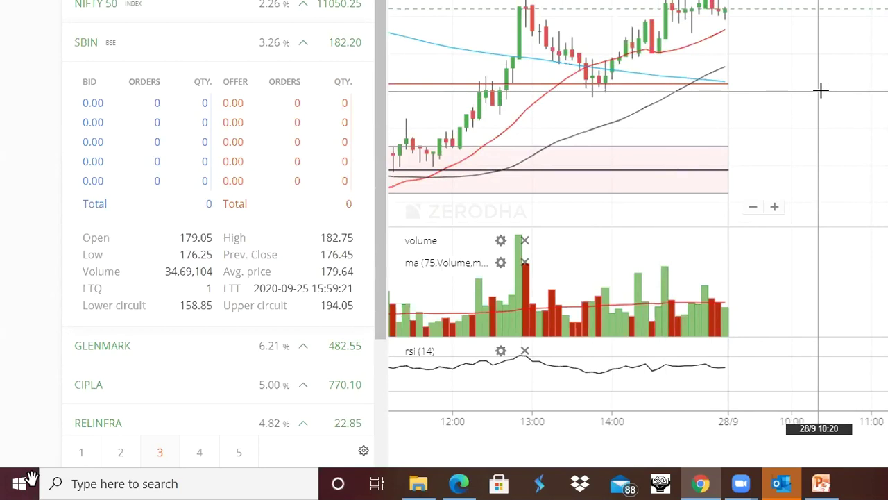
Step: Examine SBIN's candles and 20-period moving average around 13:00 to 14:00, and briefly unmute the microphone to respond
mouse_move(129, 141)
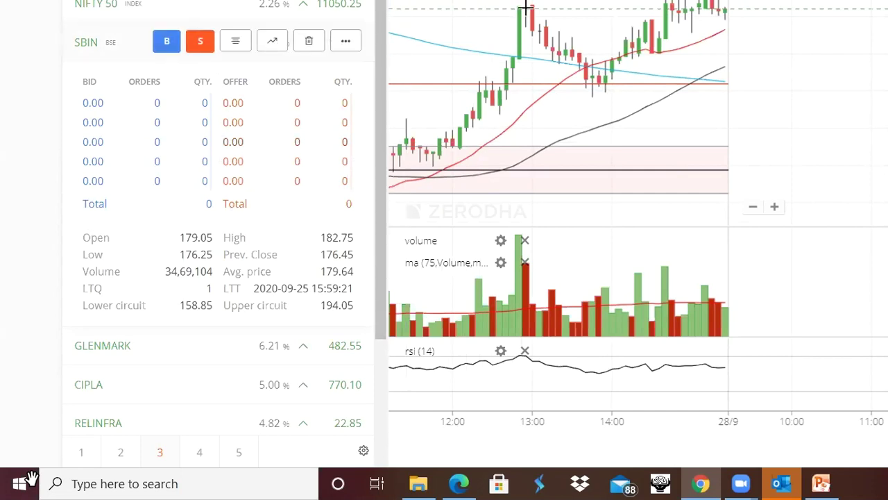
click(580, 111)
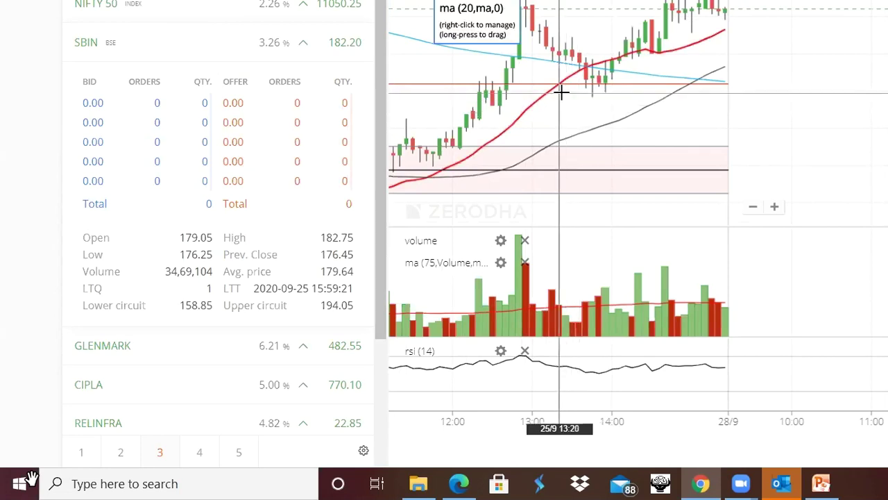
mouse_move(224, 104)
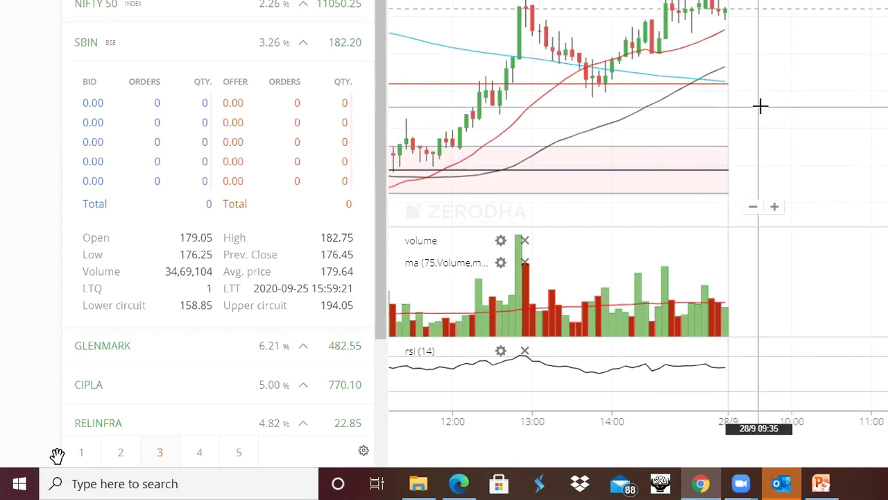
mouse_move(60, 472)
click(29, 476)
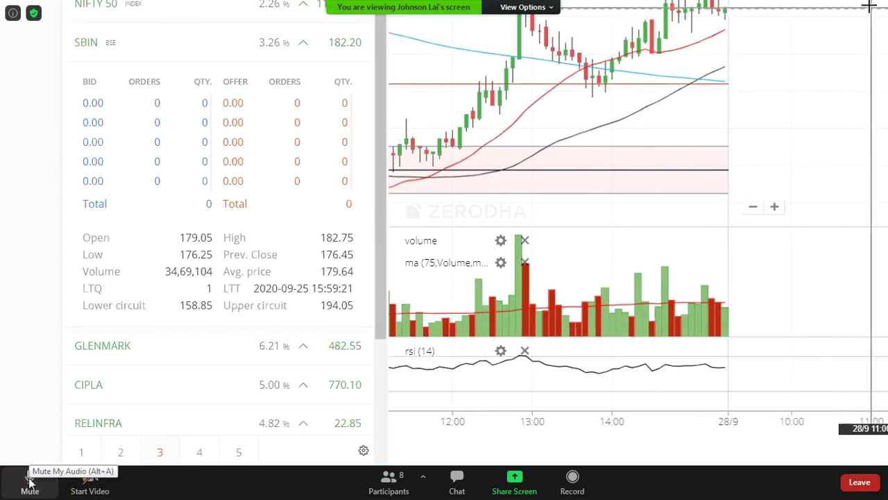
click(29, 477)
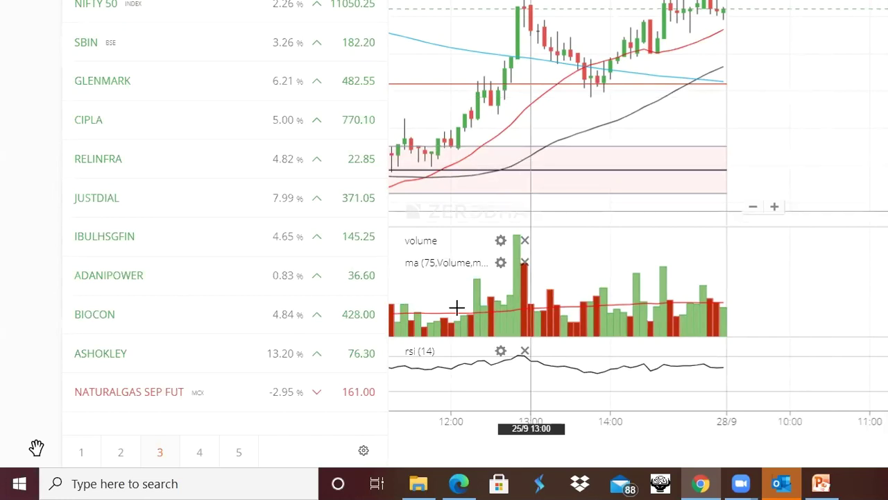
Step: Unmute the meeting microphone to speak while viewing the SBIN chart, and mute it again after the turn
drag(825, 119, 878, 109)
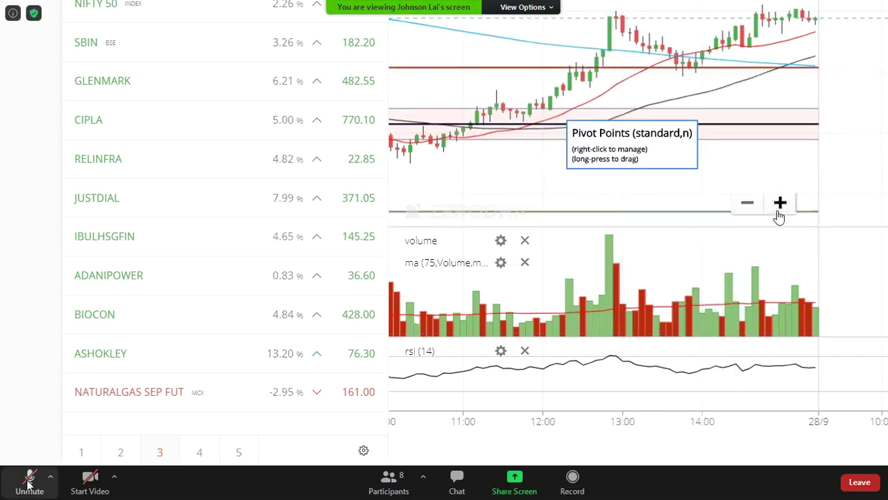
click(30, 477)
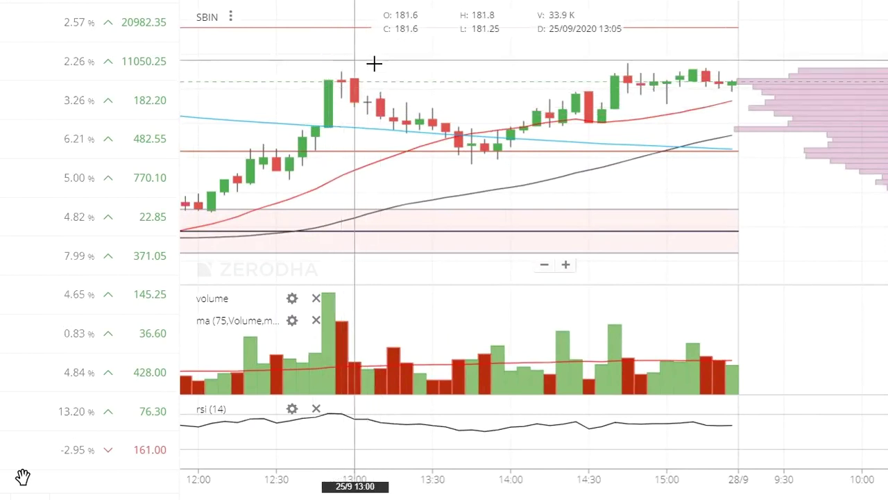
mouse_move(25, 486)
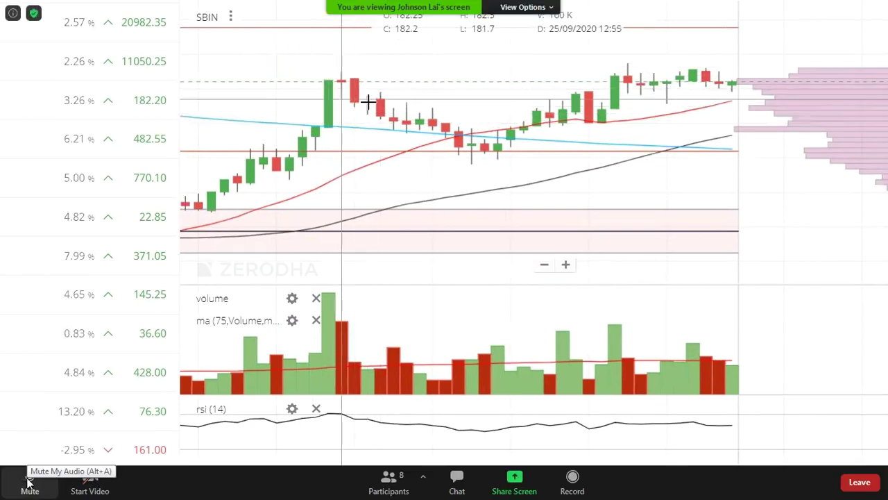
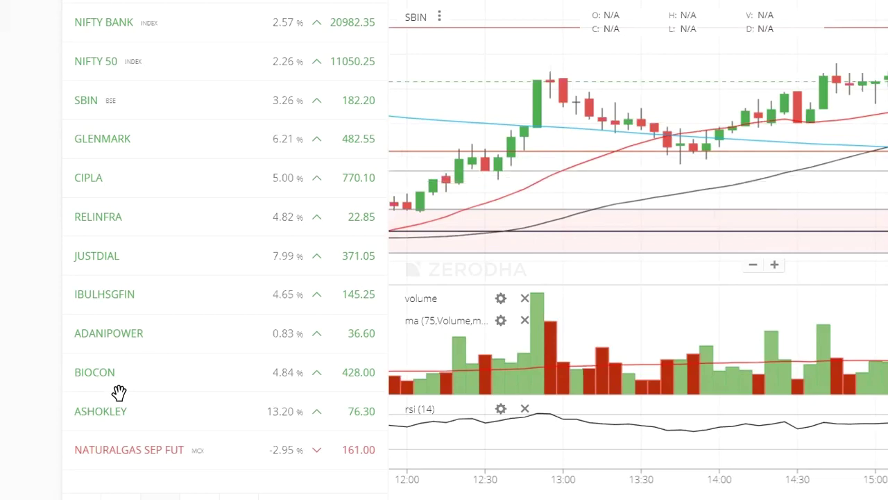
mouse_move(115, 395)
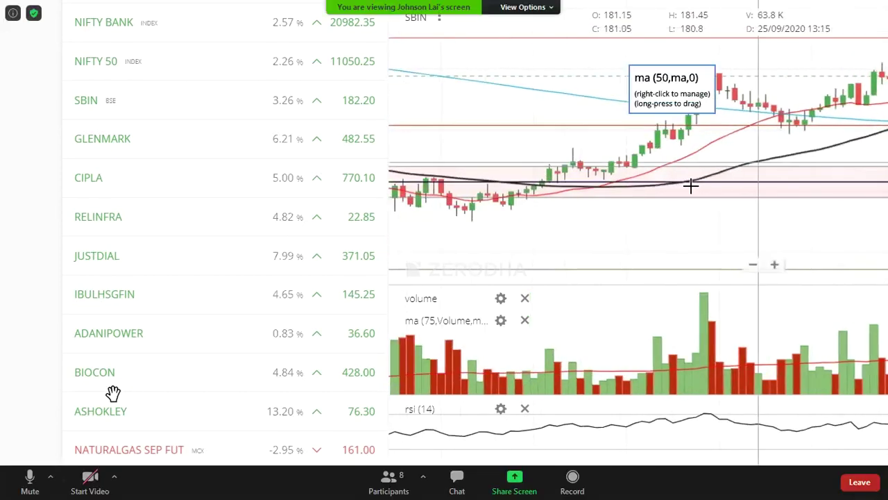
click(30, 477)
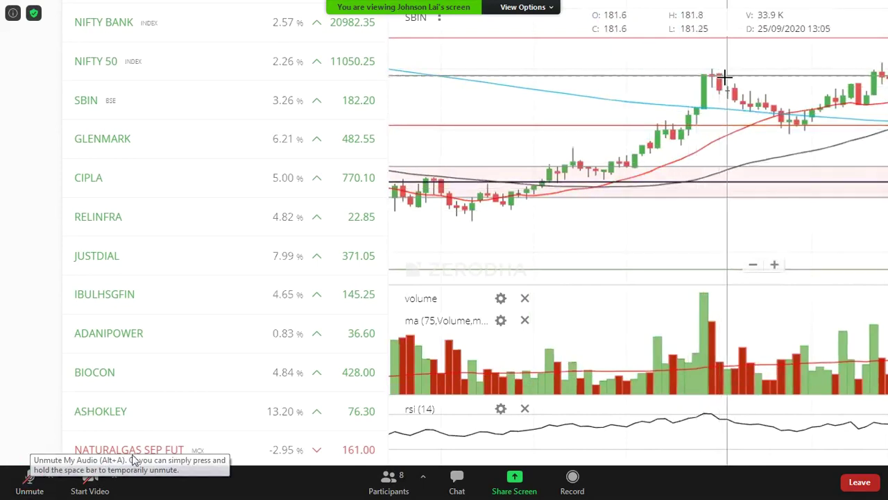
Step: Examine SBIN's candles, volume bars and volume profile on the 5-minute chart, unmuting the microphone for a reply during the discussion
drag(548, 379, 261, 393)
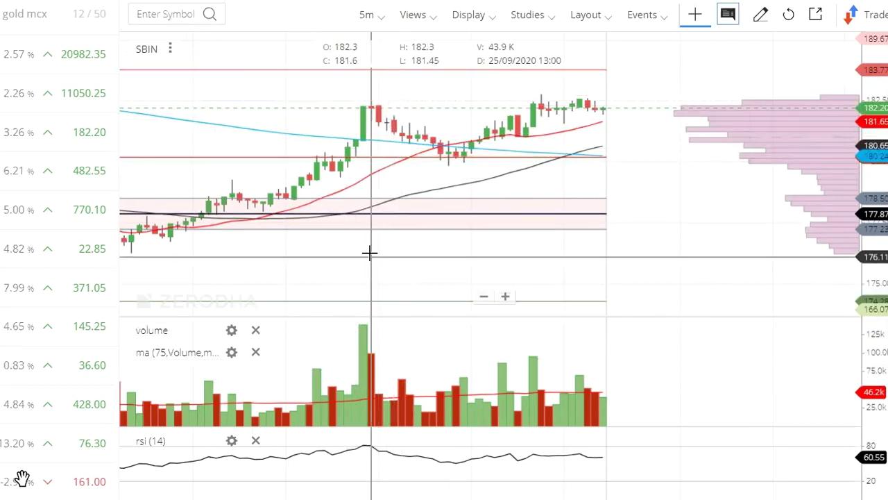
drag(374, 256, 402, 252)
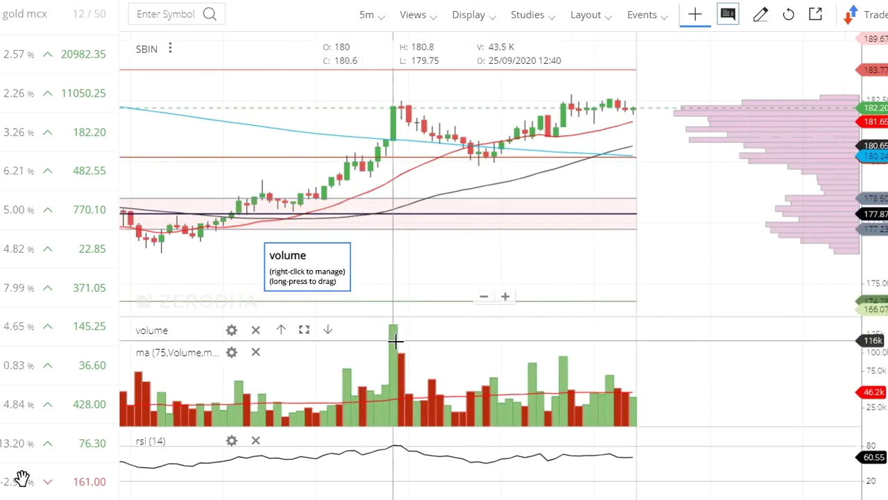
mouse_move(27, 479)
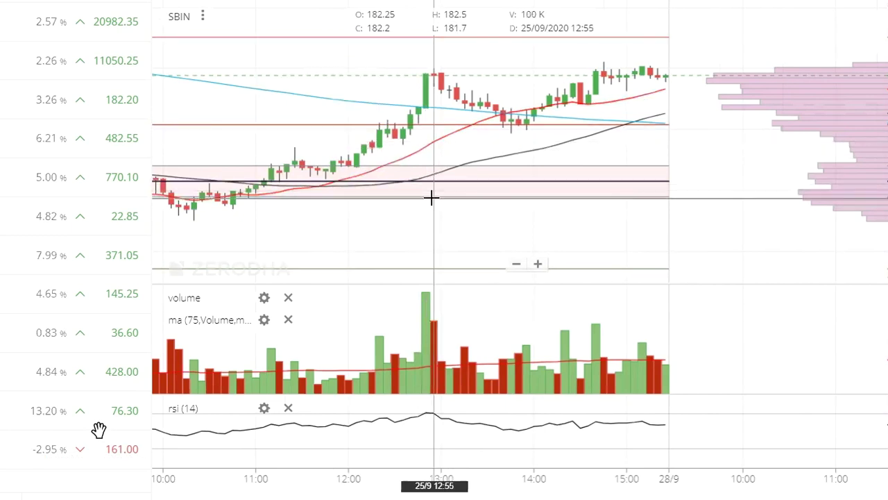
mouse_move(86, 440)
click(31, 478)
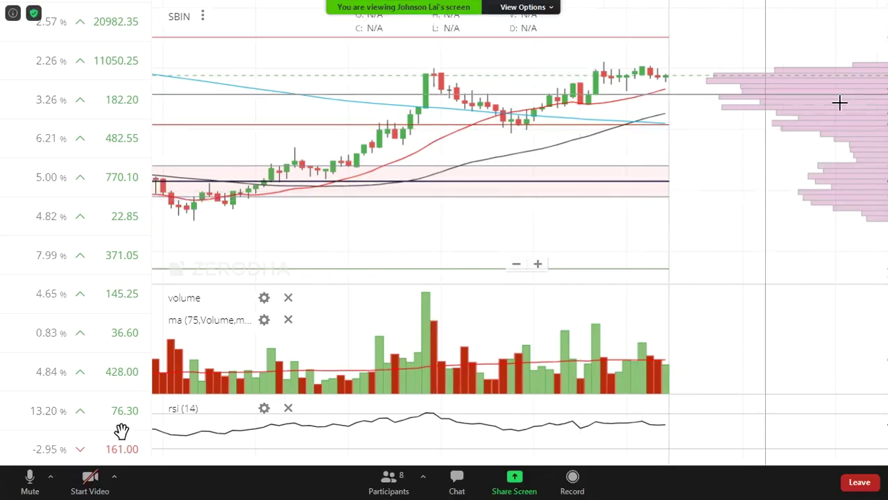
drag(756, 324, 700, 342)
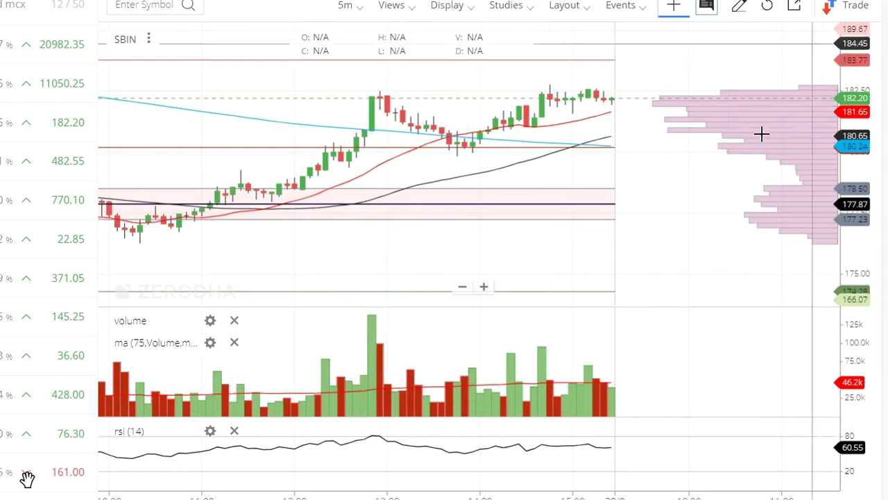
mouse_move(28, 479)
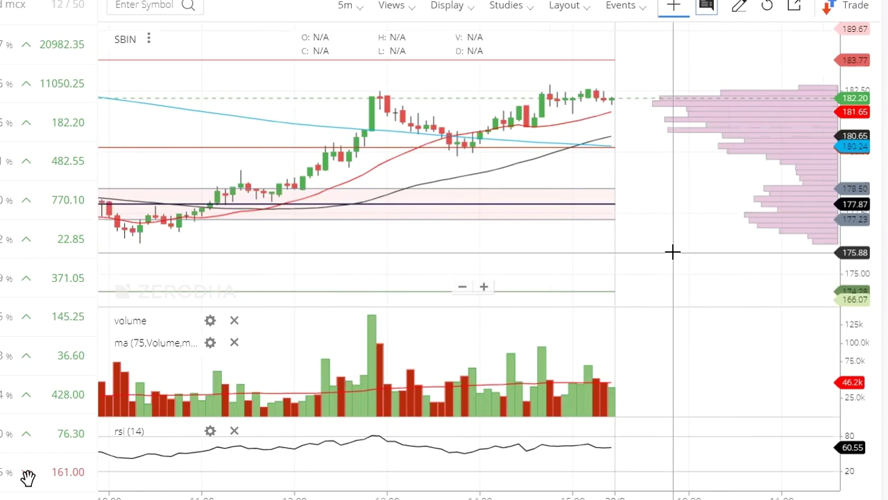
mouse_move(36, 458)
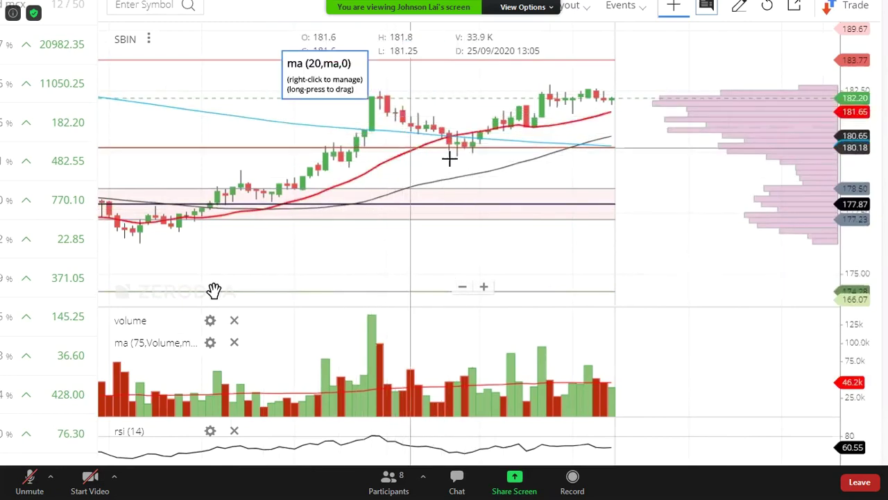
Step: Unmute the meeting microphone for two brief replies, and leave it muted
click(29, 479)
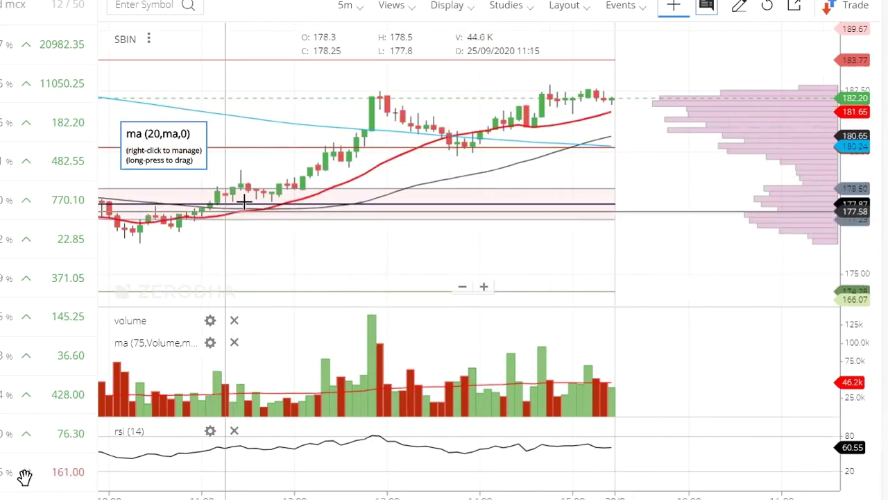
mouse_move(26, 477)
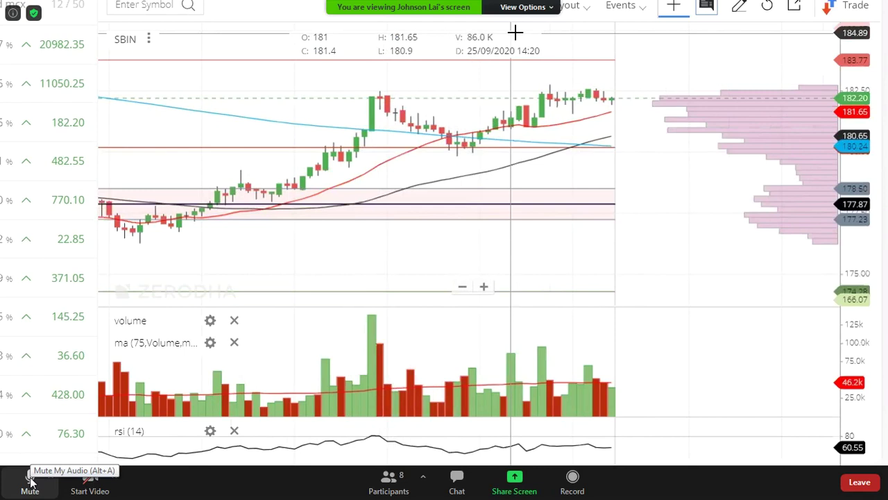
click(29, 480)
click(30, 480)
click(29, 480)
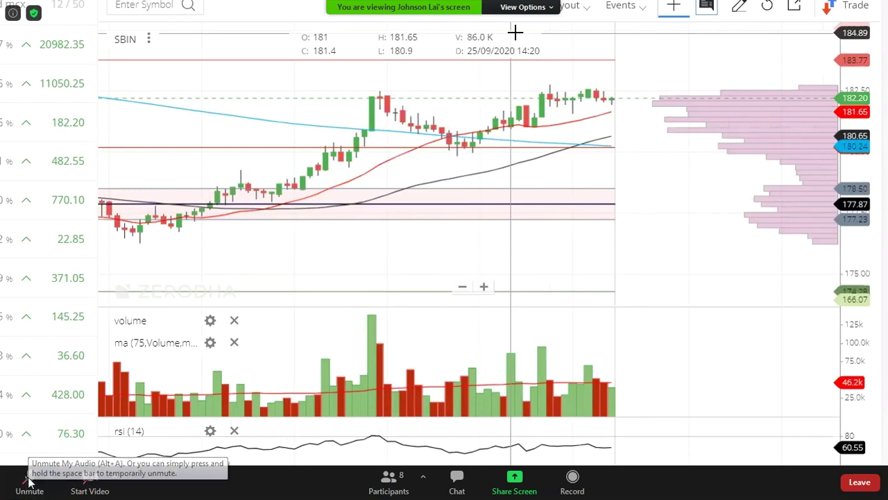
Step: Examine the shared auction market theory images, including iTradePod's diagram of horizontal and vertical price activity
drag(476, 241, 481, 271)
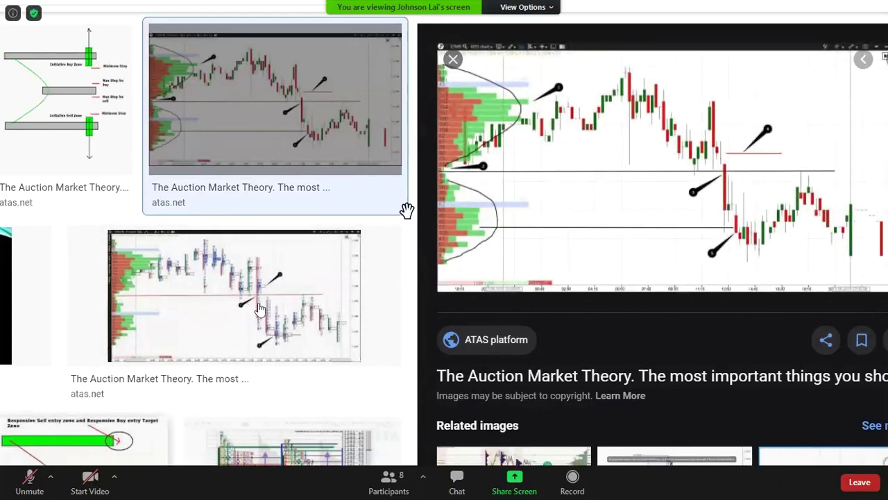
drag(558, 190, 455, 231)
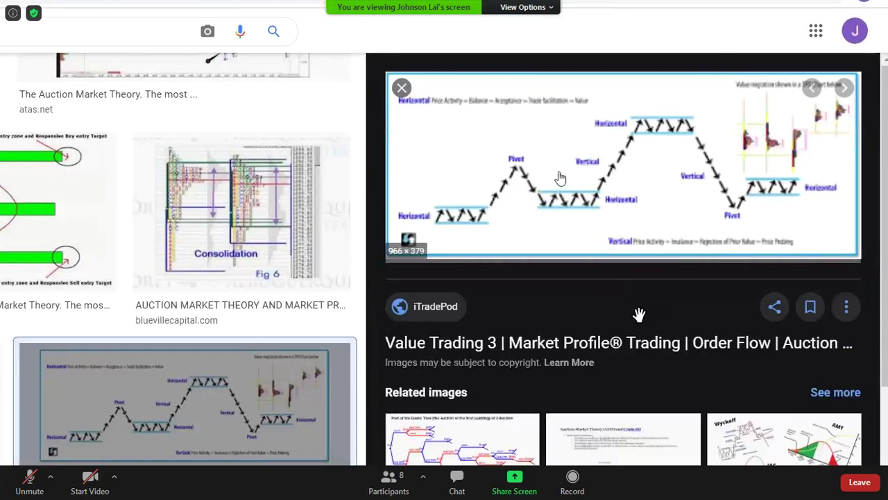
drag(658, 313, 462, 385)
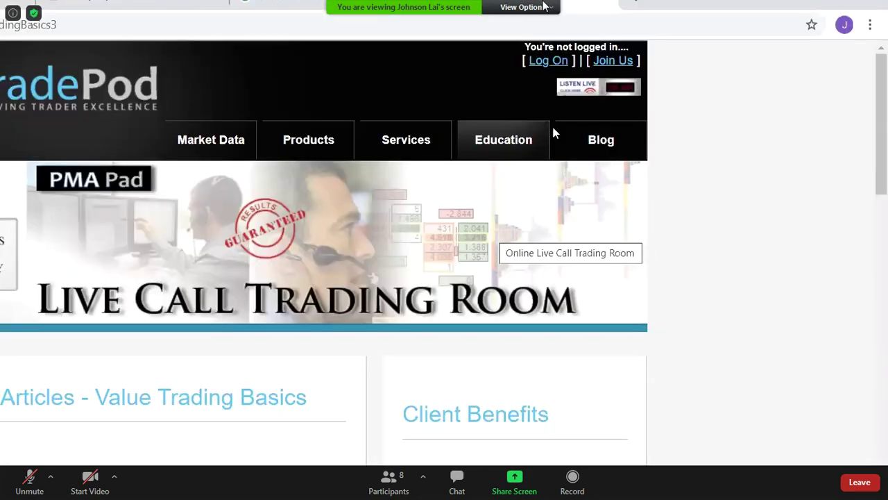
Step: Set the shared screen's zoom ratio to Fit to Window, and return it to 100% (Original Size) for the SBIN chart
click(544, 6)
mouse_move(546, 28)
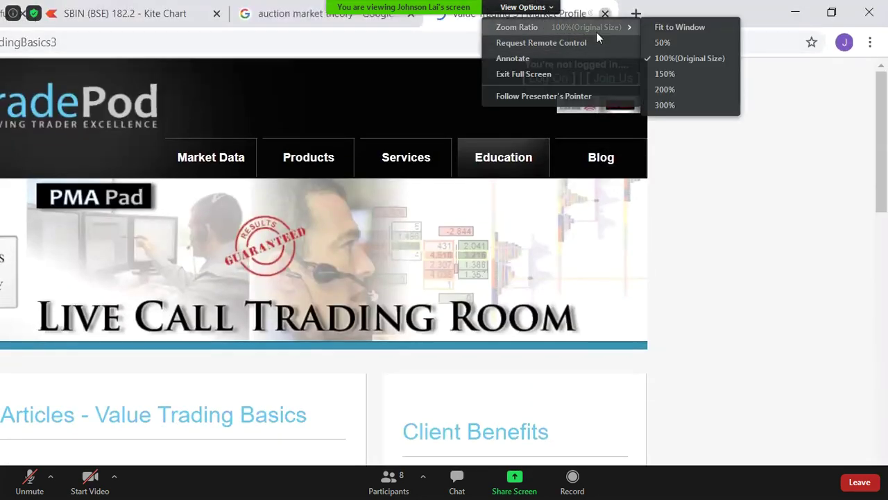
click(664, 29)
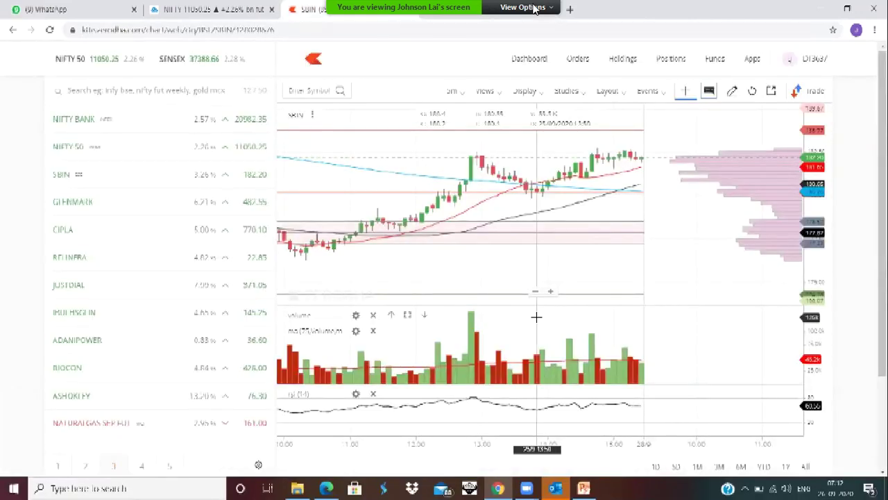
click(535, 7)
mouse_move(594, 31)
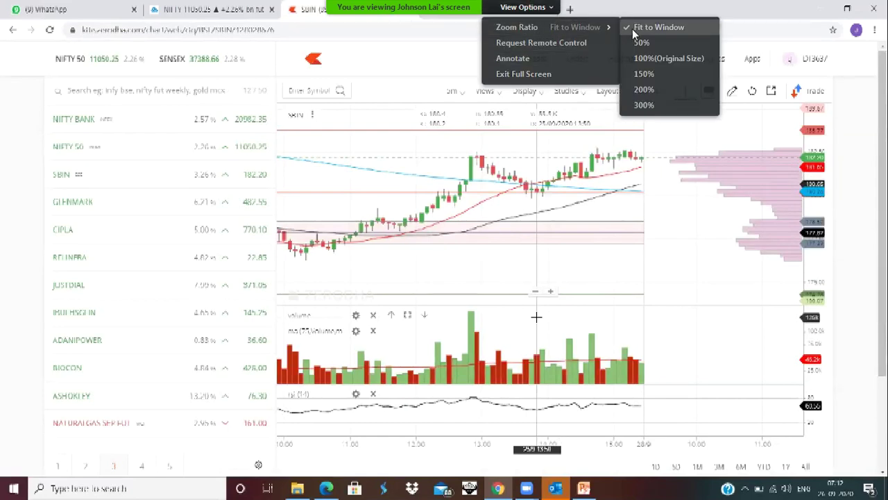
click(647, 61)
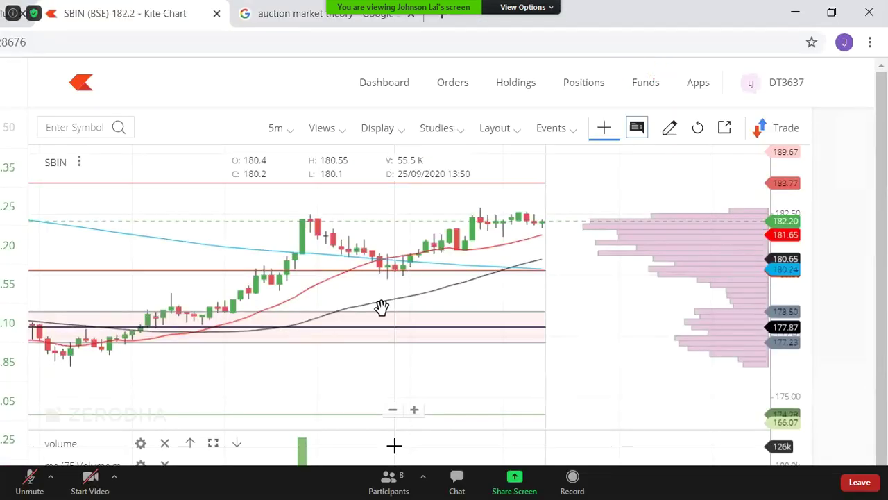
drag(344, 326, 417, 191)
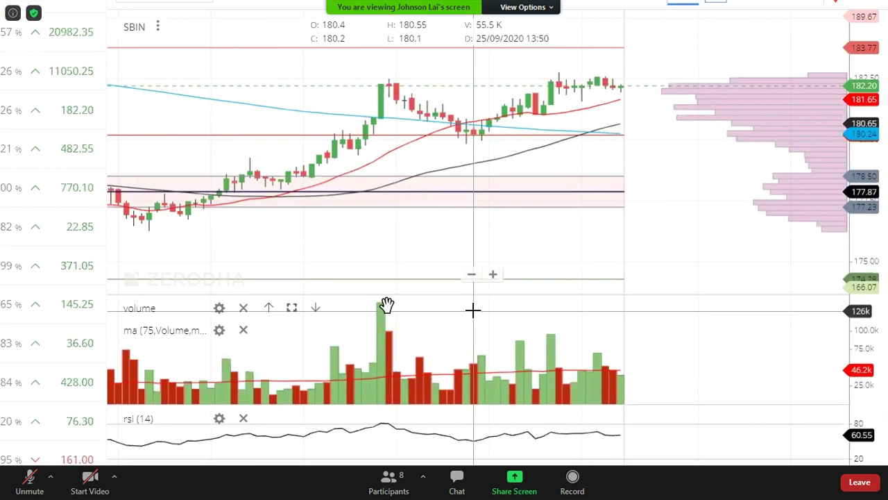
mouse_move(387, 304)
mouse_down()
mouse_move(389, 254)
mouse_move(392, 291)
mouse_up()
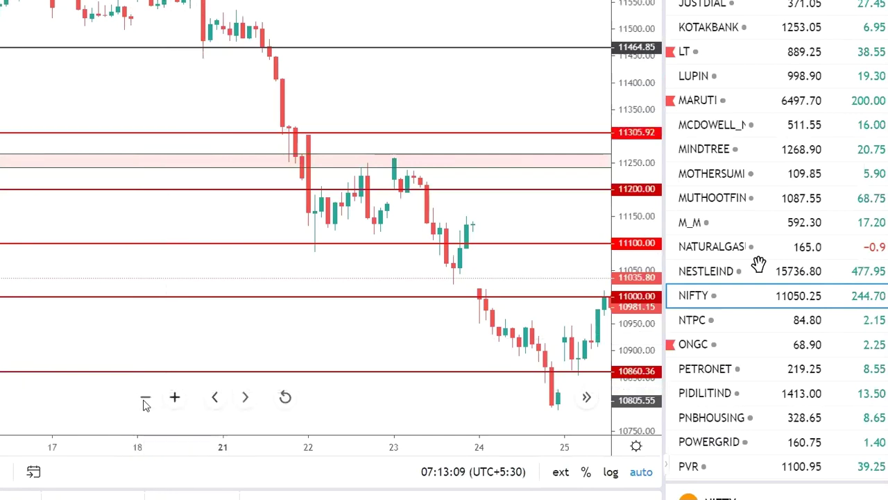
Step: Zoom out NIFTY's 30-minute chart and examine September's price moves against the marked zones and horizontal levels
click(145, 399)
click(145, 399)
click(145, 399)
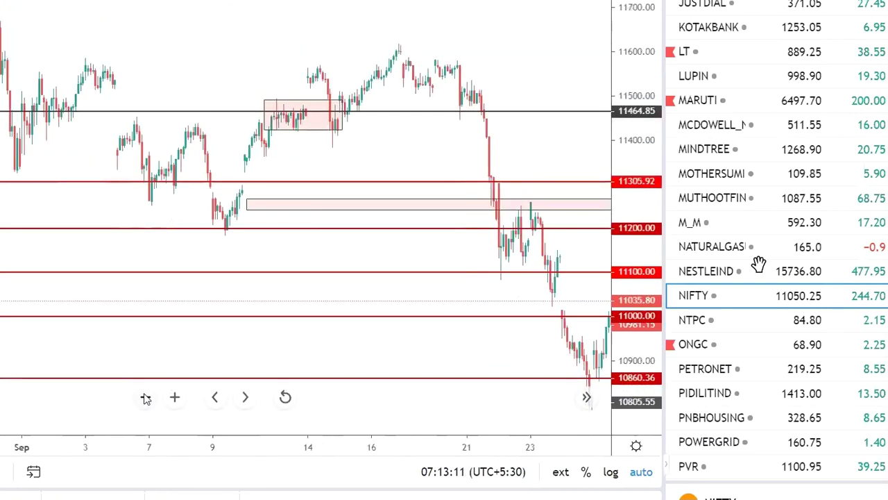
drag(427, 156, 369, 157)
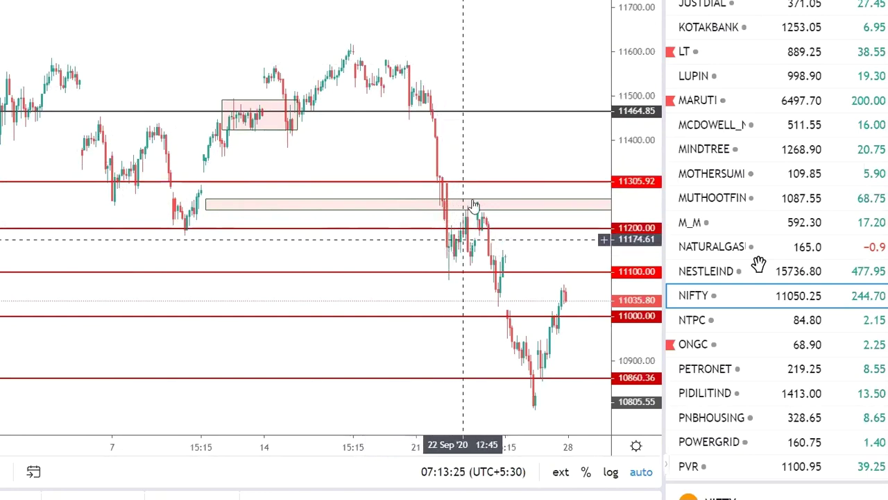
drag(325, 116, 218, 113)
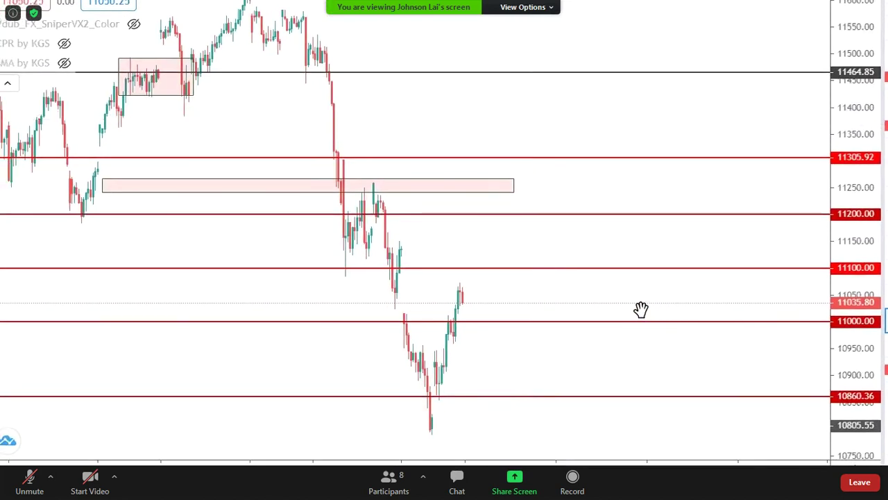
Step: Change the NIFTY chart's interval to 1 day and examine the August to September swings against the marked levels
click(104, 1)
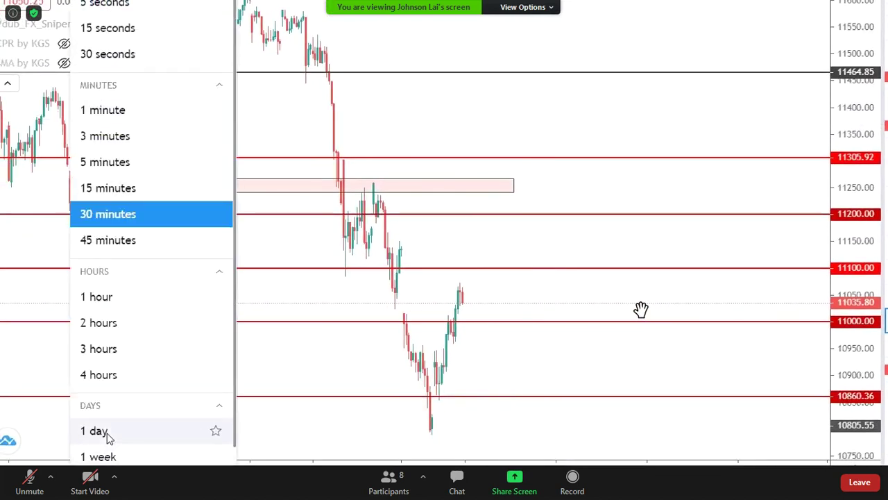
click(280, 385)
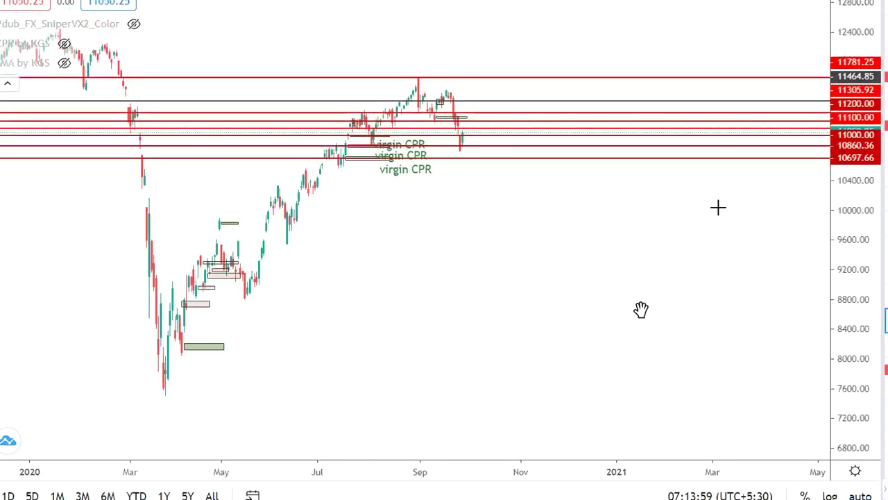
drag(396, 303, 613, 298)
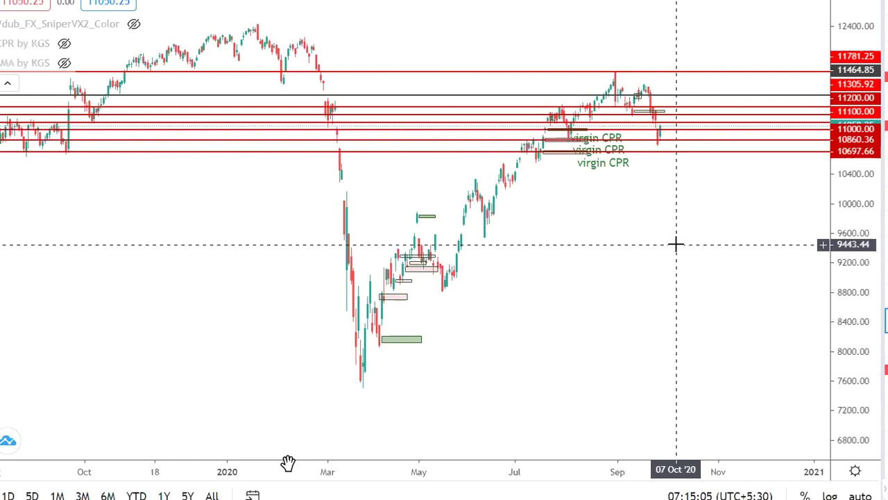
mouse_move(288, 463)
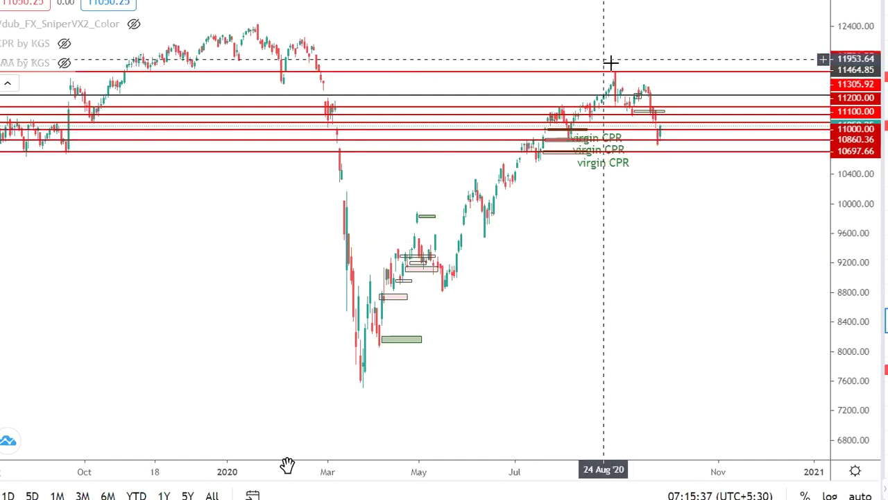
drag(636, 95, 645, 97)
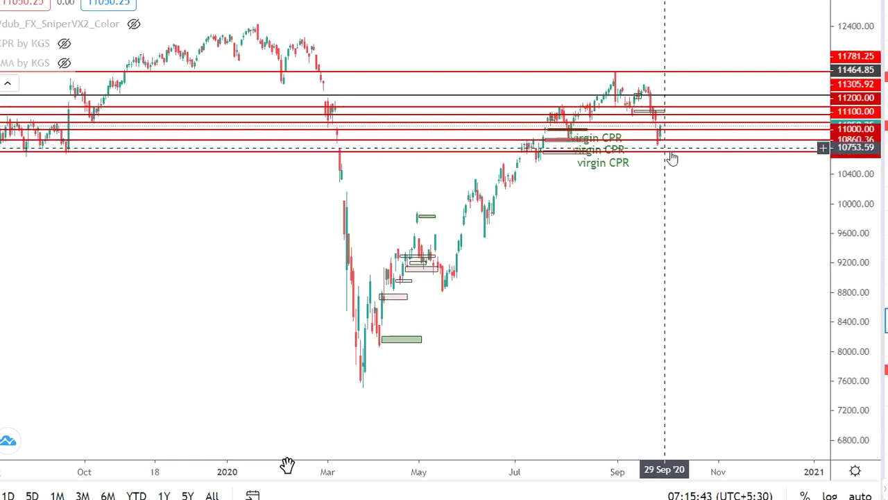
mouse_move(675, 139)
mouse_down()
mouse_move(674, 162)
mouse_move(675, 148)
mouse_up()
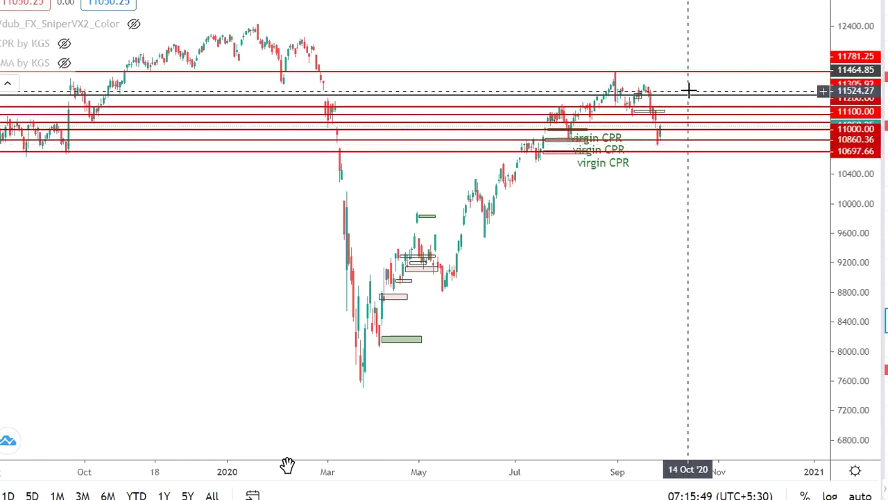
click(592, 152)
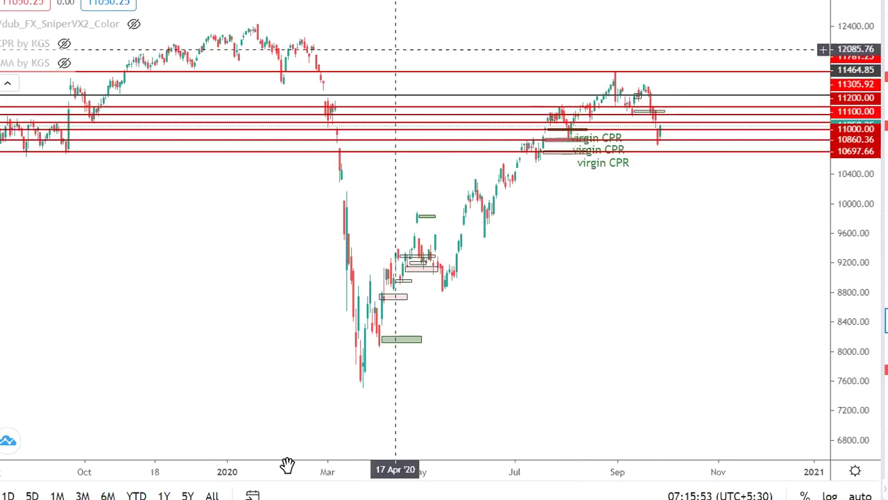
Step: Switch from the NIFTY chart to the class material folder and open its online class subfolder
key(alt+Tab)
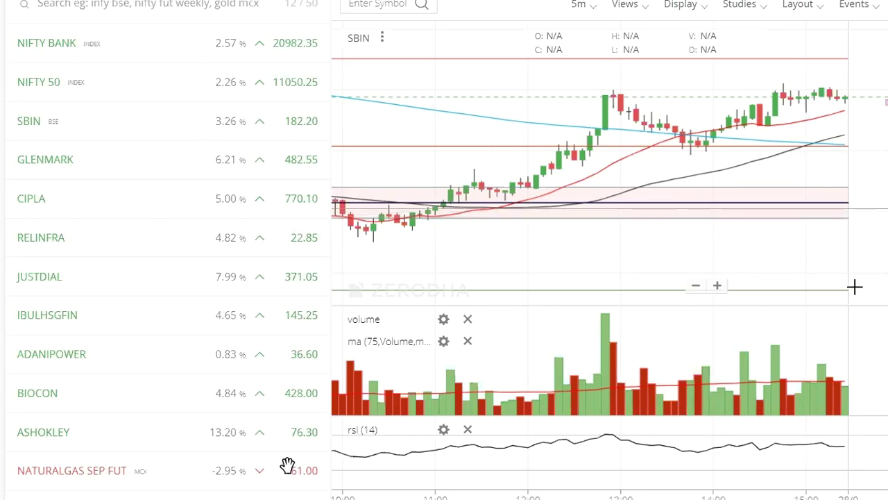
key(alt+Tab)
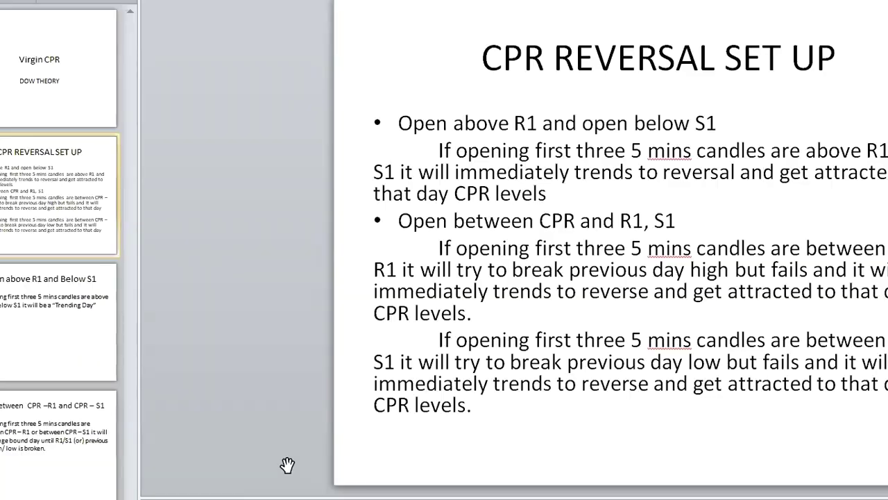
key(alt+Tab)
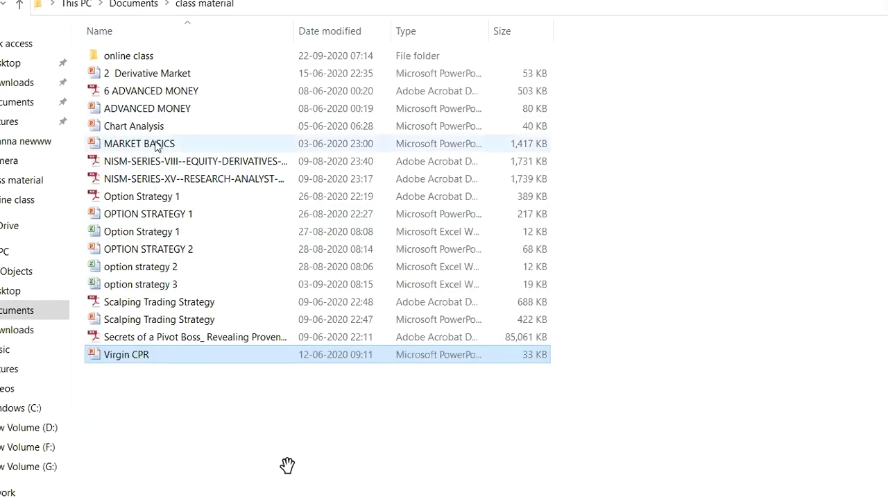
click(154, 61)
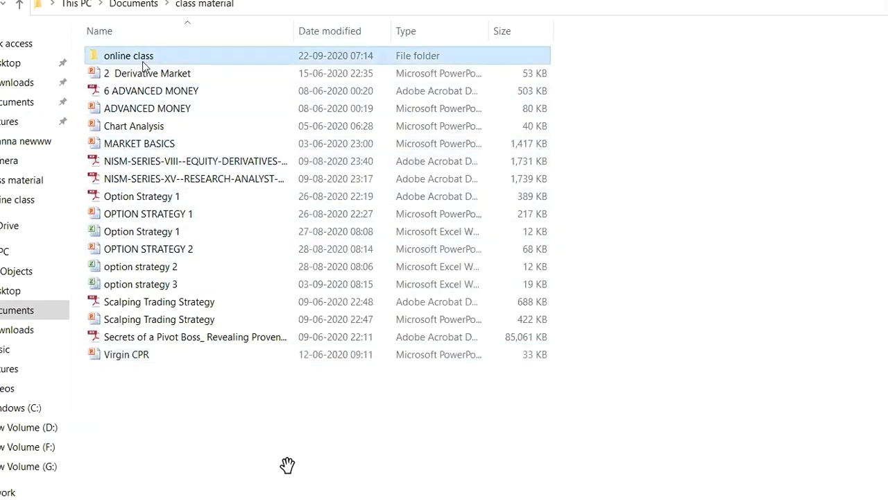
click(207, 59)
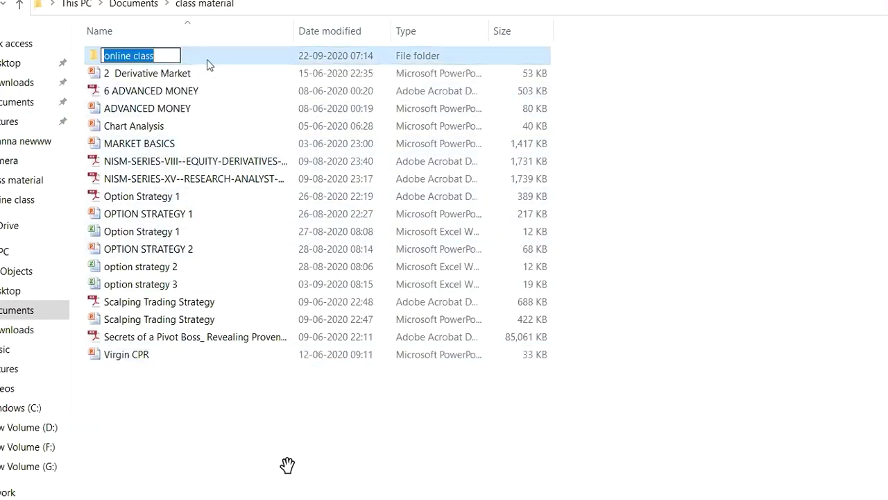
click(209, 61)
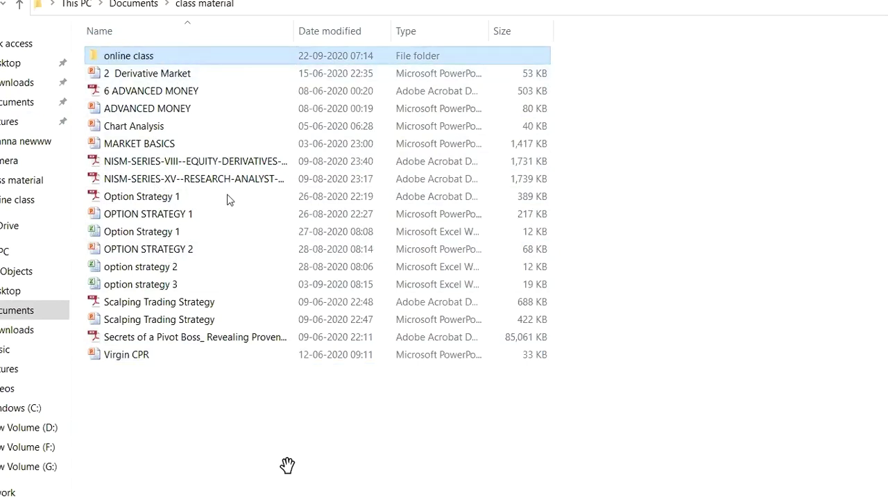
key(Return)
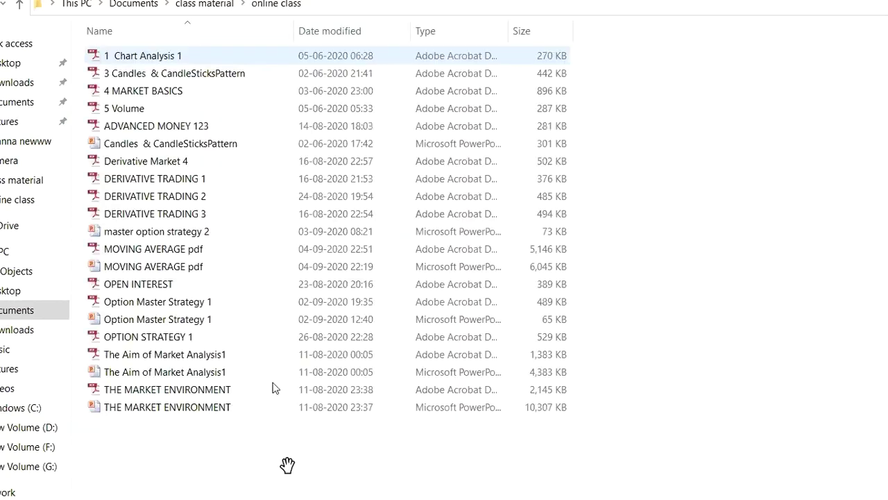
Step: Open The Aim of Market Analysis1 PDF and look through its fundamental and technical analysis pages
double_click(193, 361)
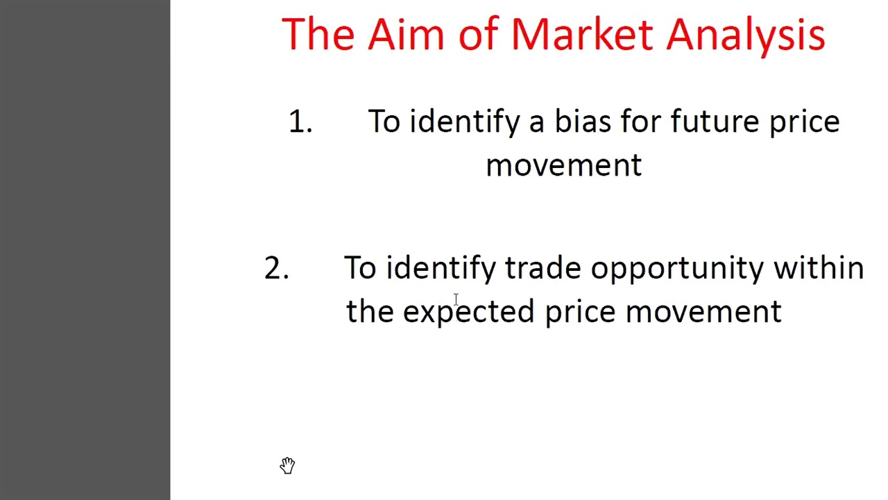
scroll(565, 290, down, 10)
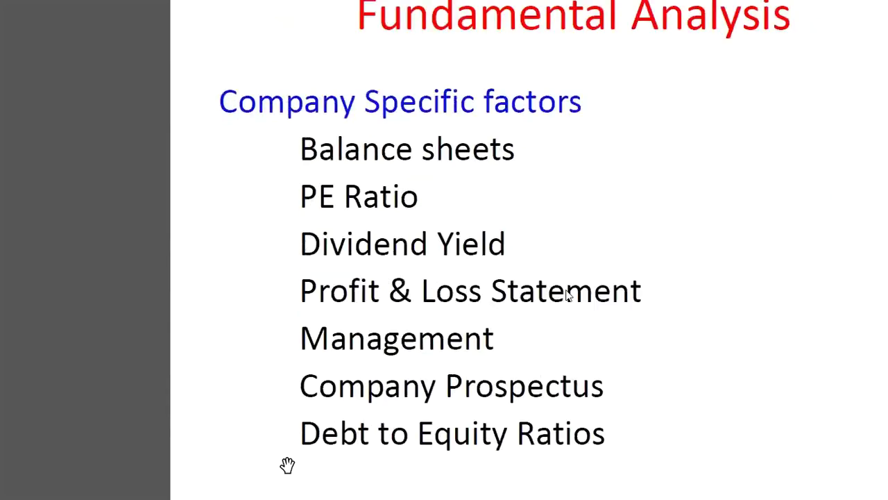
scroll(566, 293, down, 10)
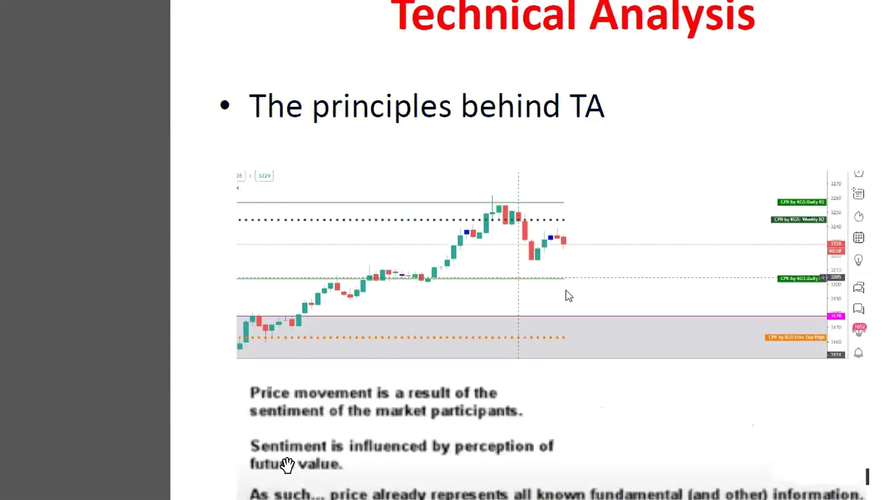
scroll(567, 297, down, 5)
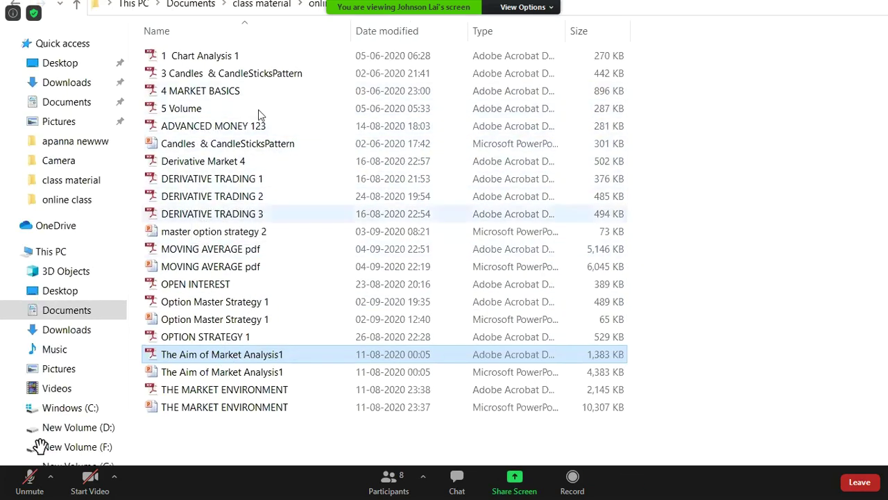
Step: Unmute the meeting microphone to speak while the online class folder is shared, and mute it again
click(26, 479)
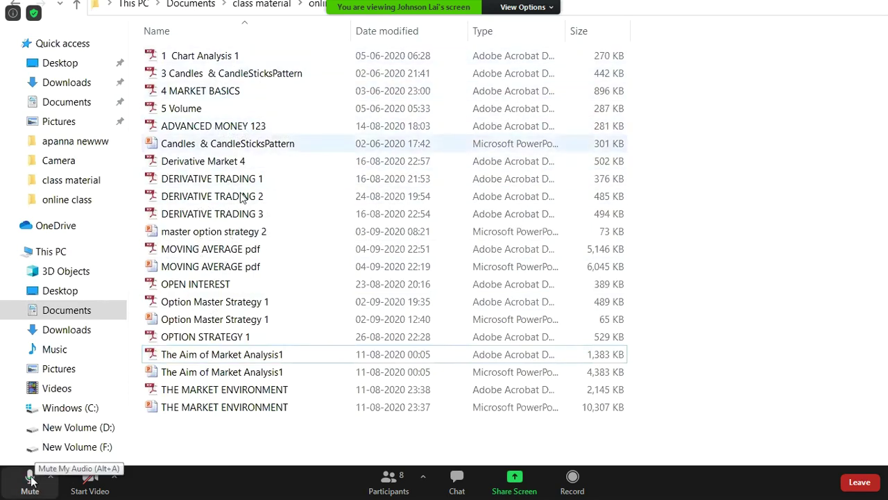
click(30, 479)
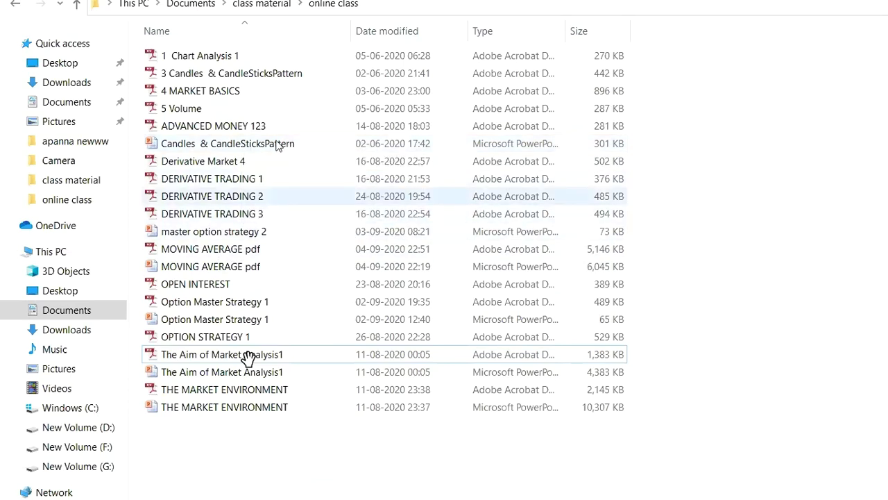
Step: Open the DERIVATIVE TRADING 1 PDF and set the shared screen's zoom ratio to Fit to Window
double_click(233, 181)
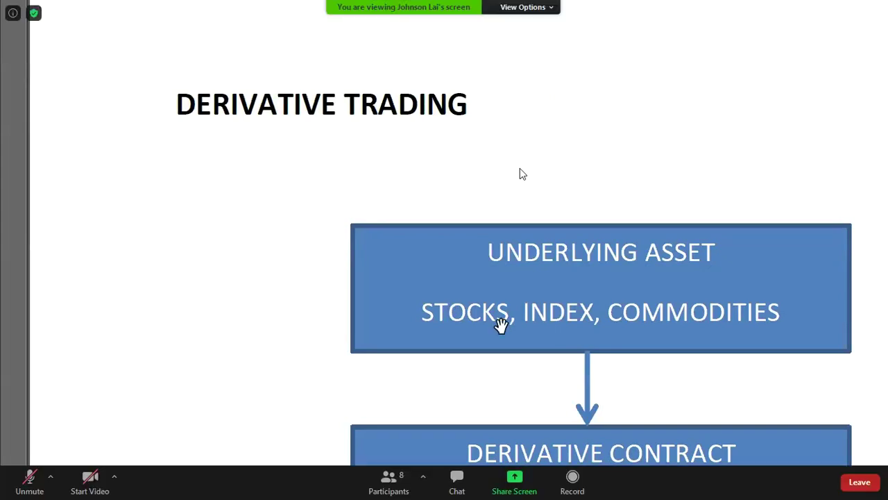
click(527, 6)
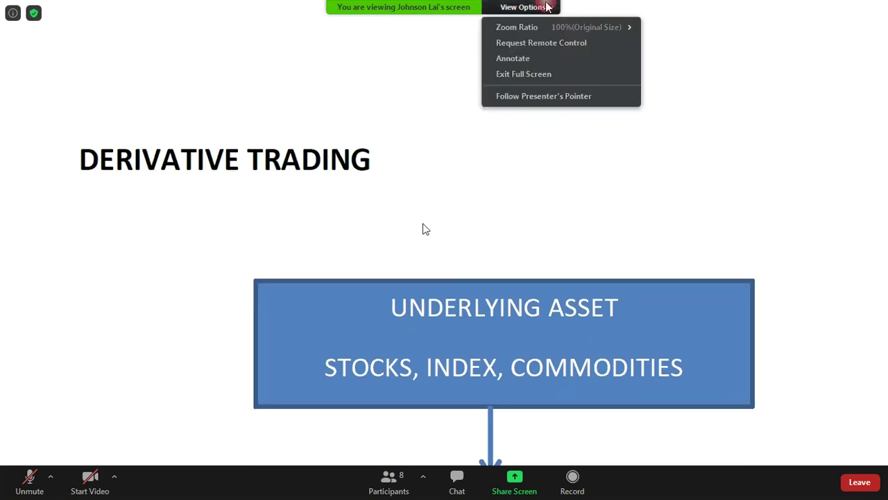
mouse_move(611, 27)
click(680, 27)
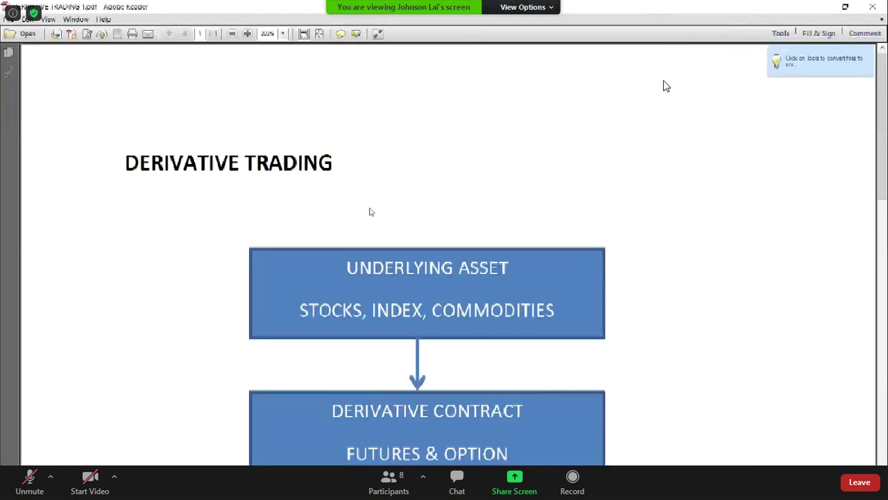
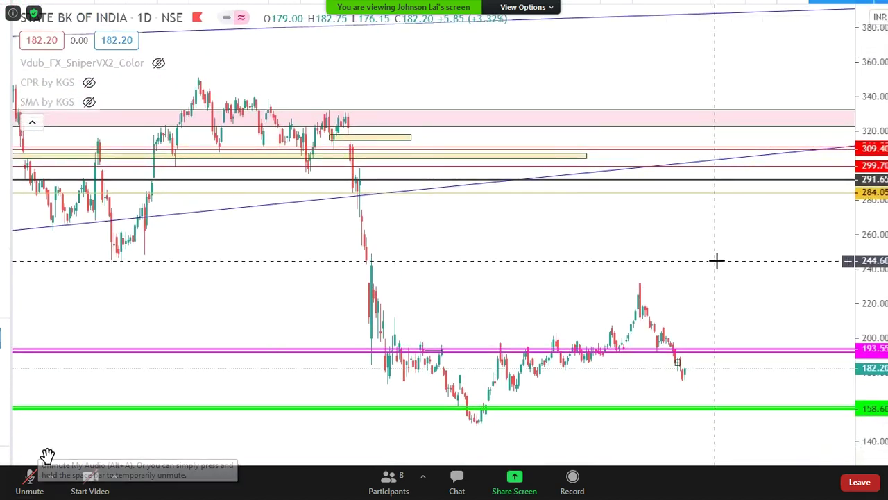
Step: Unmute the microphone to speak about the shared SBIN daily chart, and mute it again
click(29, 479)
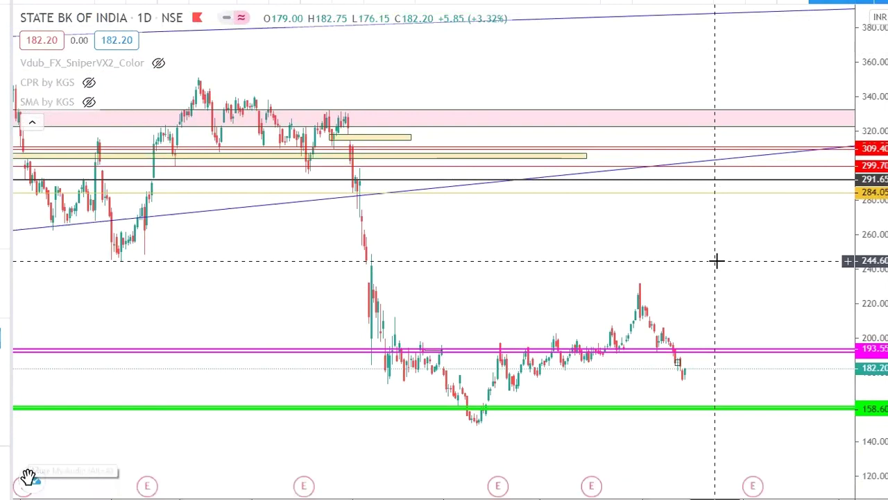
mouse_move(30, 486)
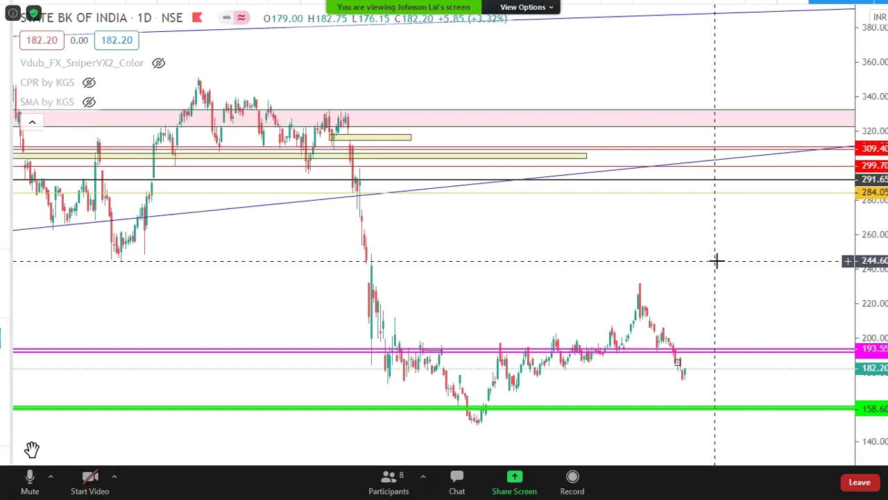
click(30, 476)
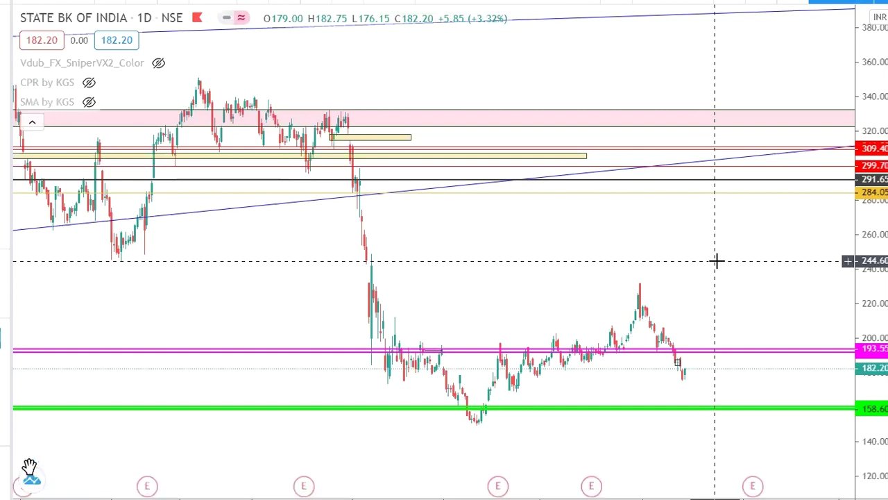
mouse_move(28, 465)
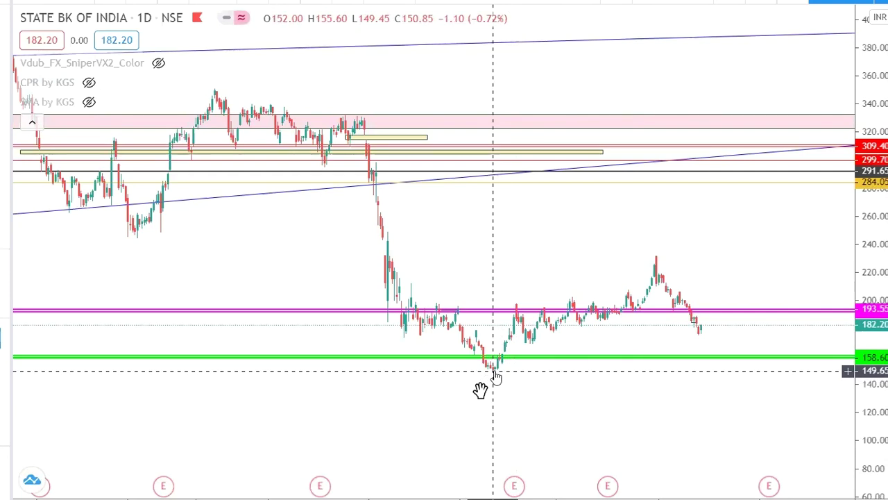
mouse_move(208, 407)
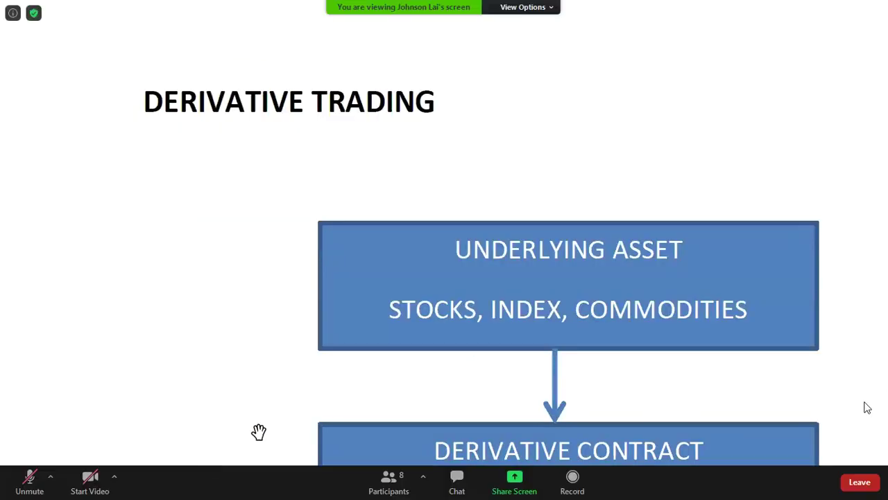
Step: Set the shared screen's zoom ratio to Fit to Window to view the whole derivative trading diagram
click(275, 333)
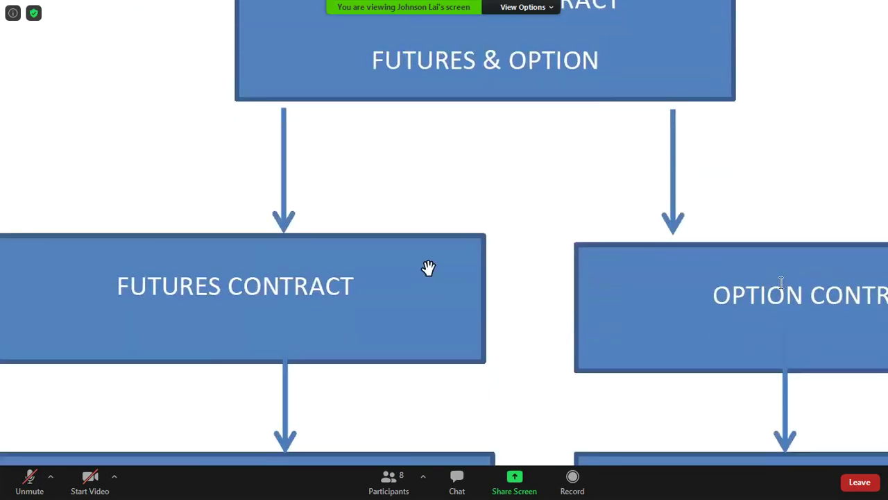
click(526, 7)
mouse_move(583, 27)
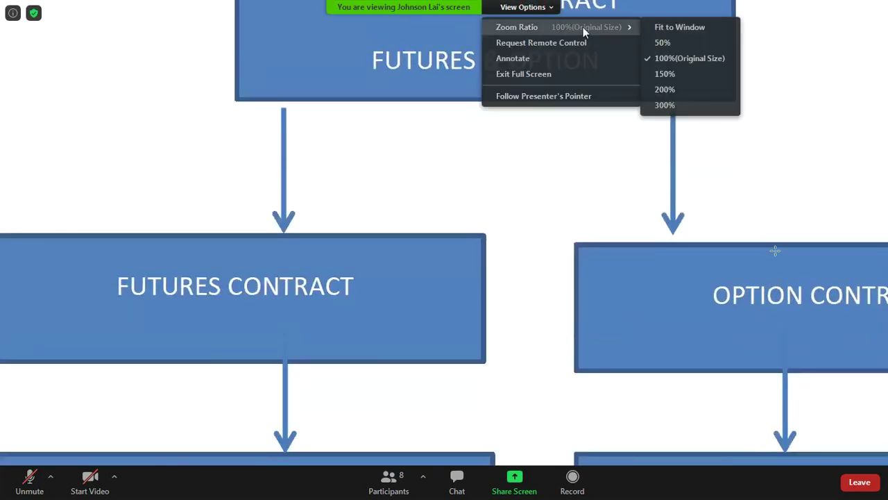
click(674, 27)
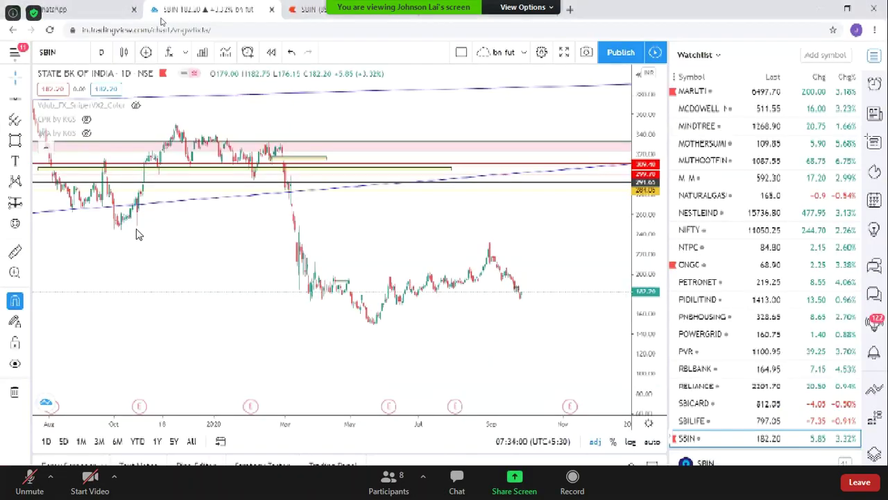
Step: Enlarge the shared screen to 100% (Original Size) to show the RELIANCE OCT FUT buy order form
click(524, 7)
mouse_move(583, 27)
click(646, 31)
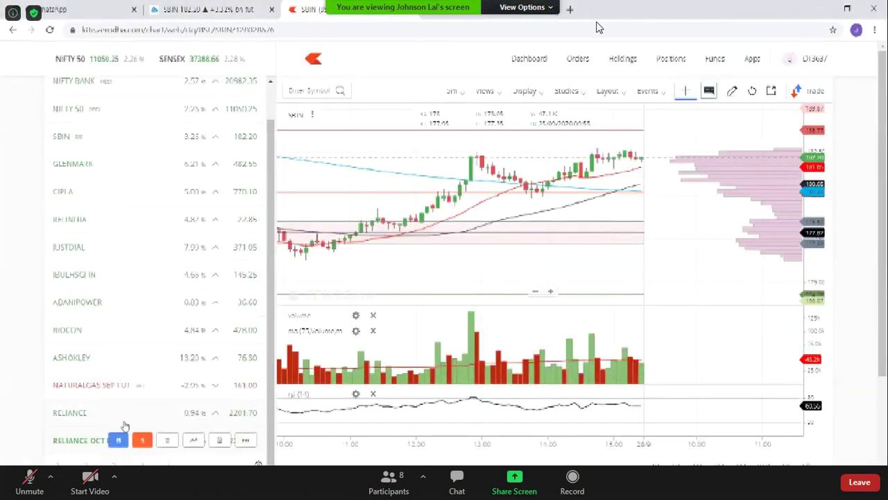
click(524, 7)
mouse_move(569, 26)
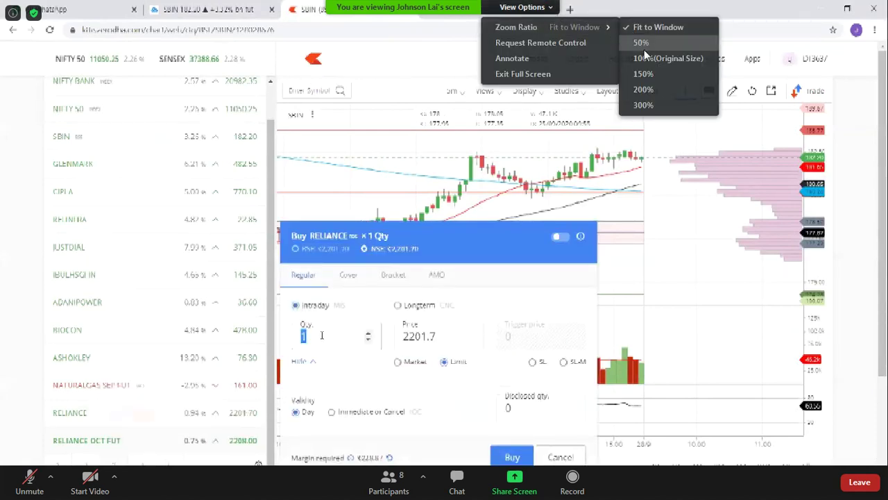
click(642, 42)
drag(655, 62, 451, 145)
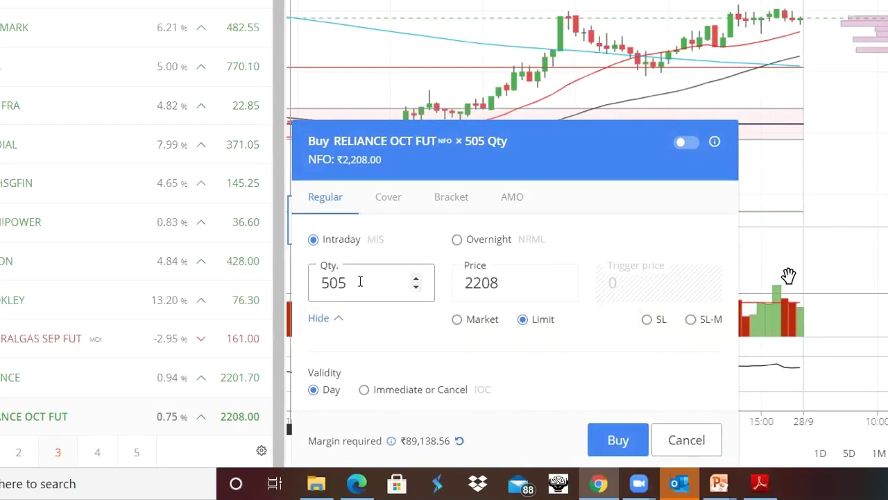
Step: Set the quantity in the RELIANCE OCT FUT buy order to 1010
key(BackSpace)
key(BackSpace)
key(BackSpace)
text(1010)
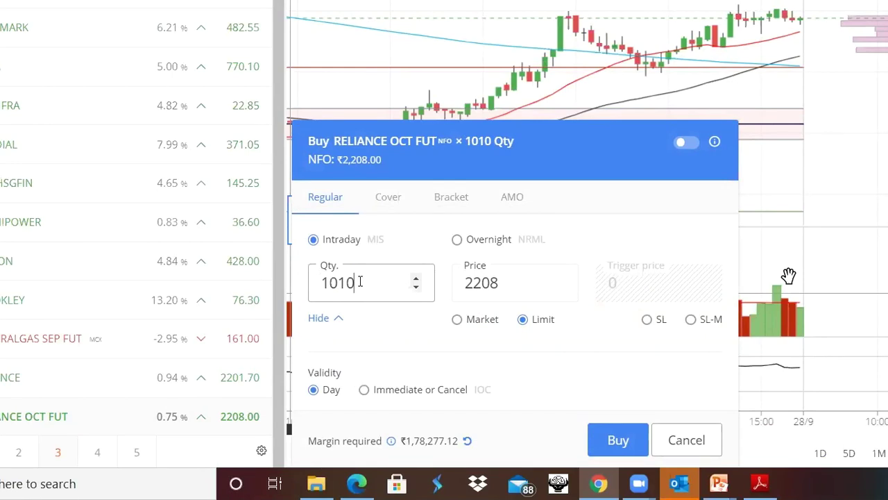
Step: Set the RELIANCE OCT FUT order quantity to 505 and cancel the buy order without placing it
key(BackSpace)
key(BackSpace)
key(BackSpace)
key(BackSpace)
text(505)
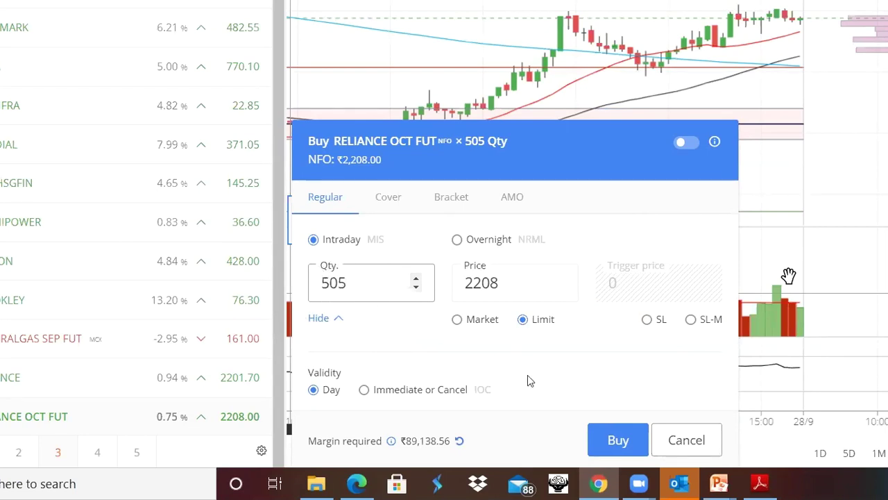
click(701, 446)
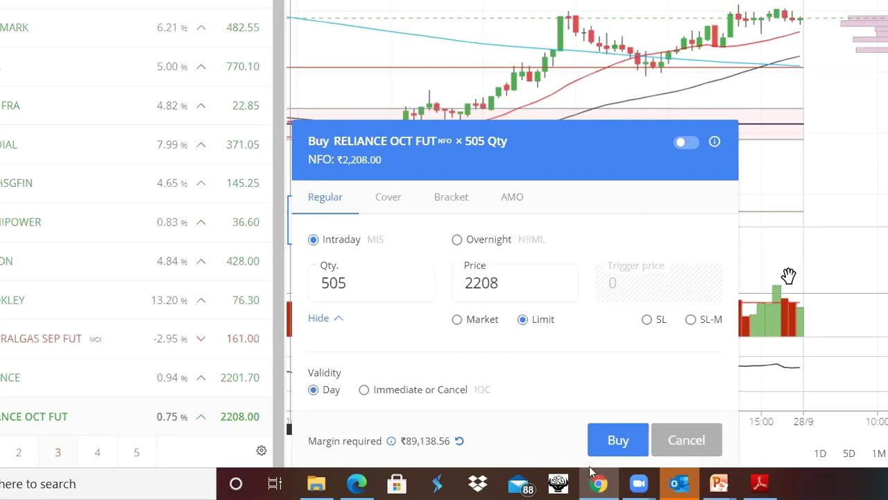
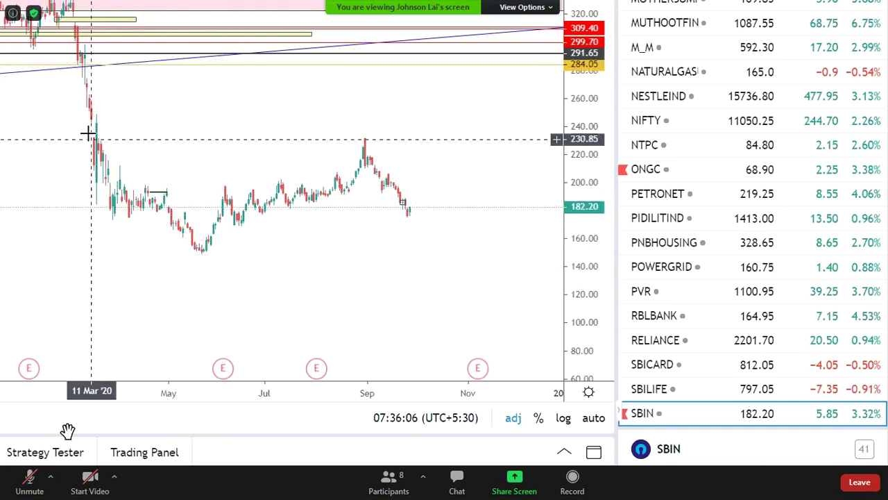
Step: Unmute the meeting microphone to speak while the SBIN daily chart is shared
click(30, 476)
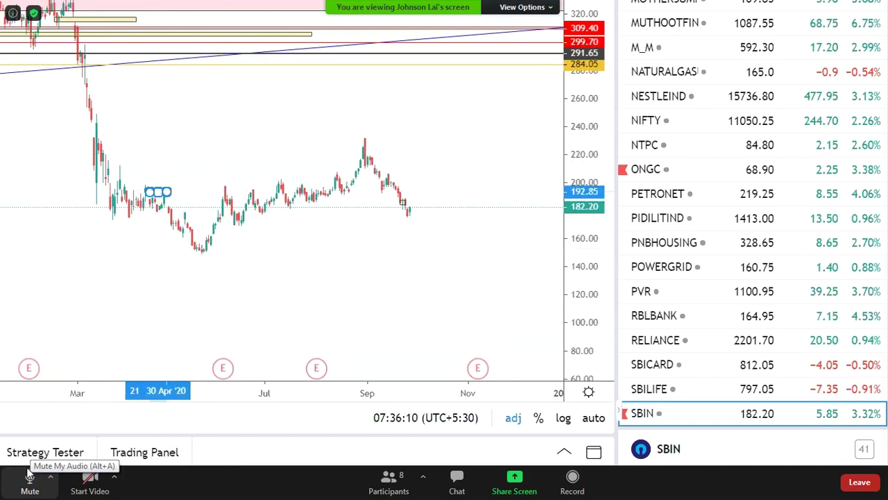
click(32, 477)
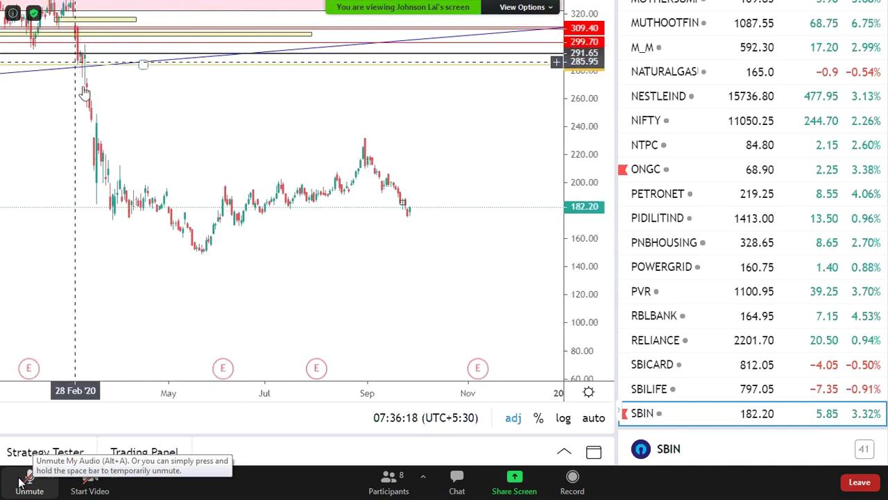
click(24, 479)
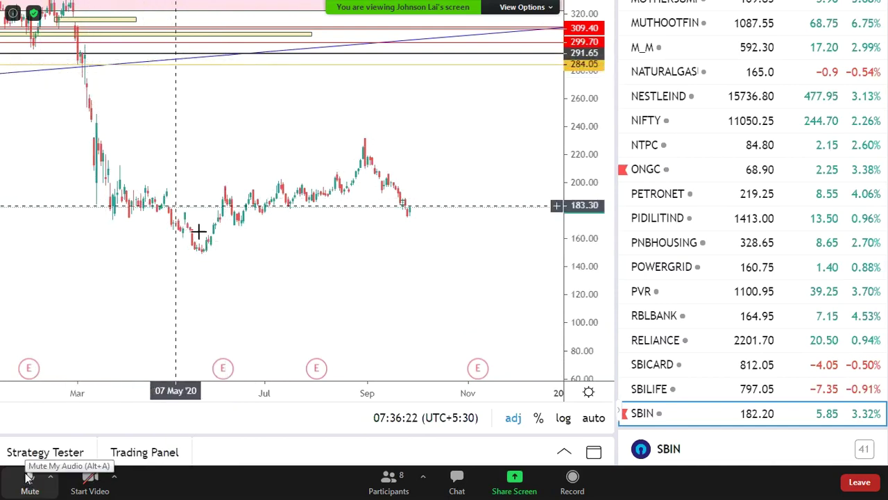
Step: Mute the meeting microphone, unmute it to speak about the SBIN daily chart, and mute it again
click(26, 478)
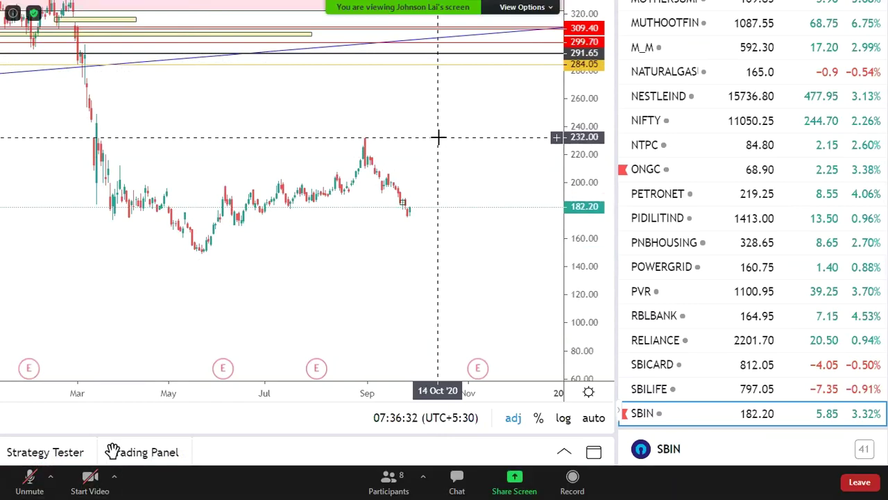
drag(191, 337, 460, 365)
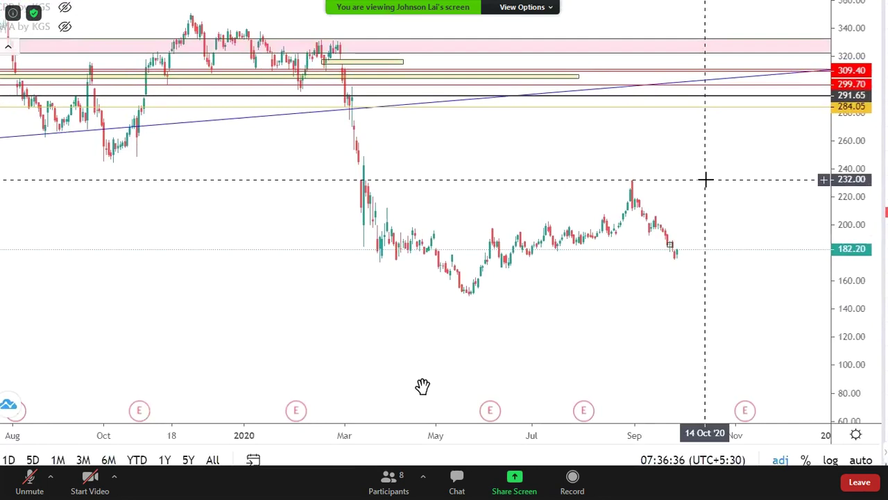
click(29, 480)
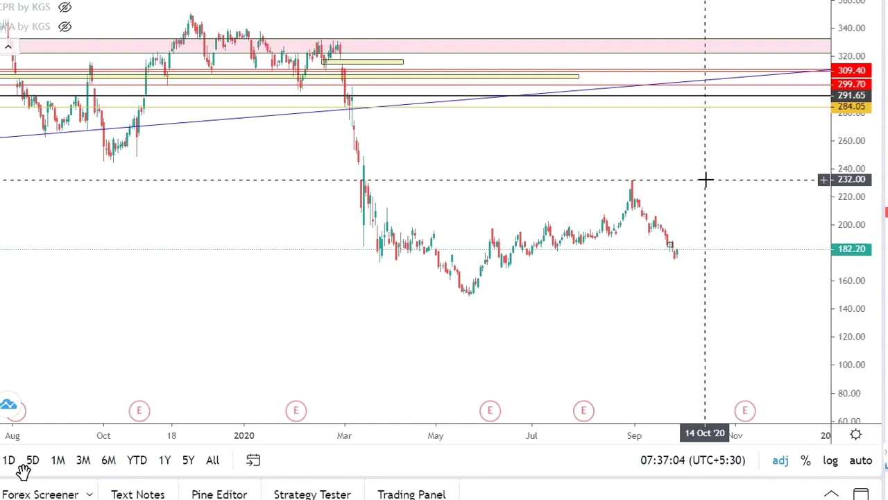
mouse_move(24, 472)
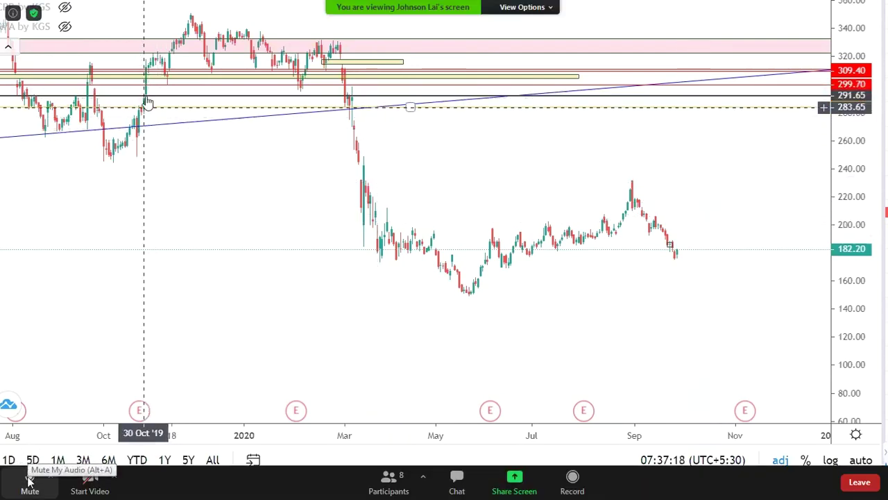
click(29, 479)
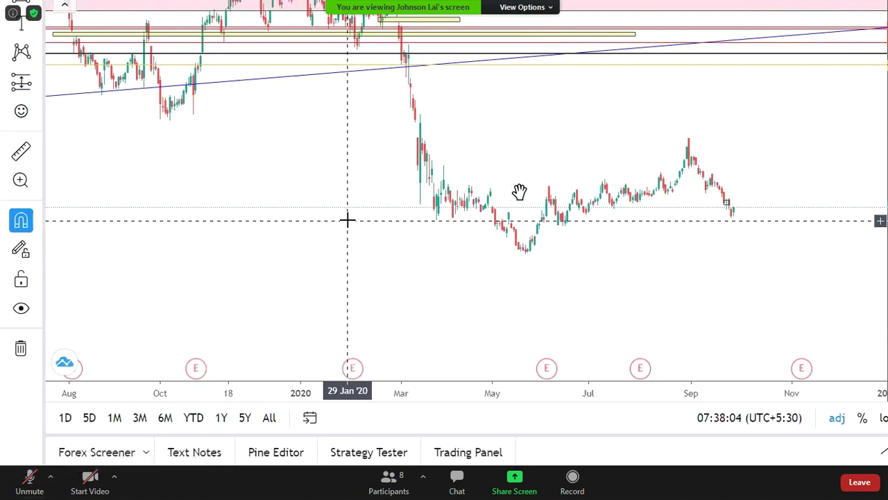
drag(460, 275, 399, 330)
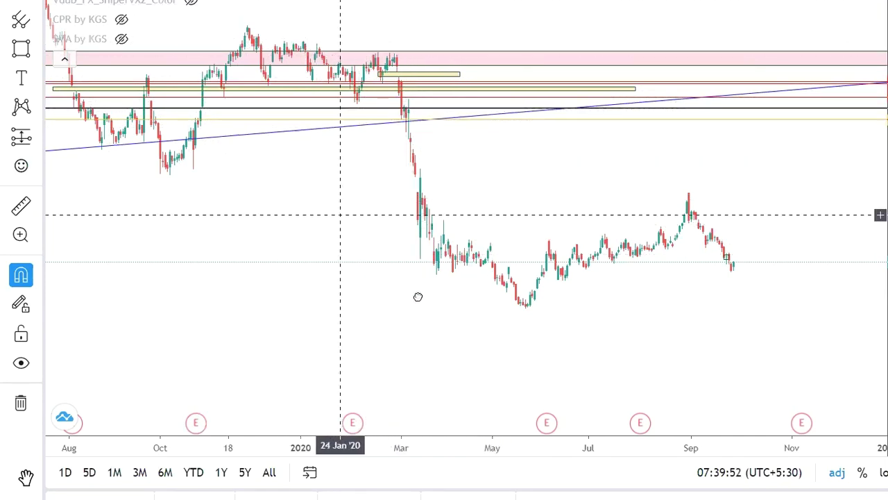
drag(340, 208, 419, 296)
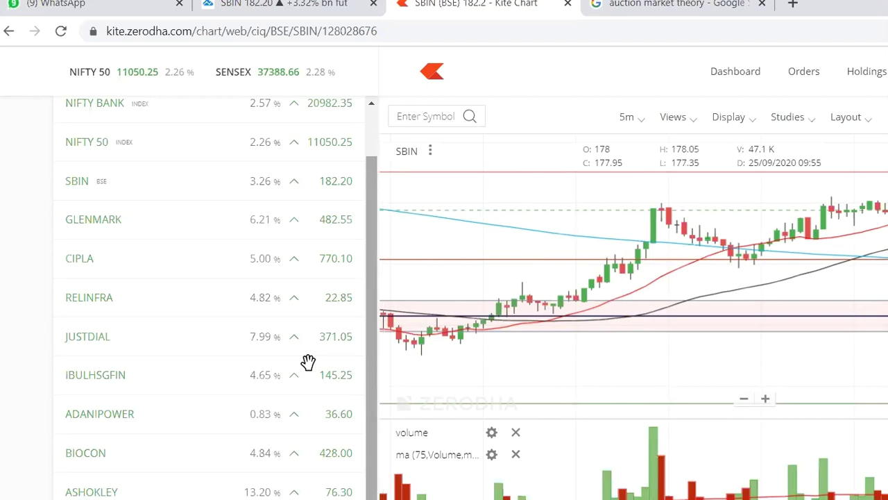
Step: Look through the meeting's participant list and close it
click(389, 479)
scroll(696, 189, down, 1)
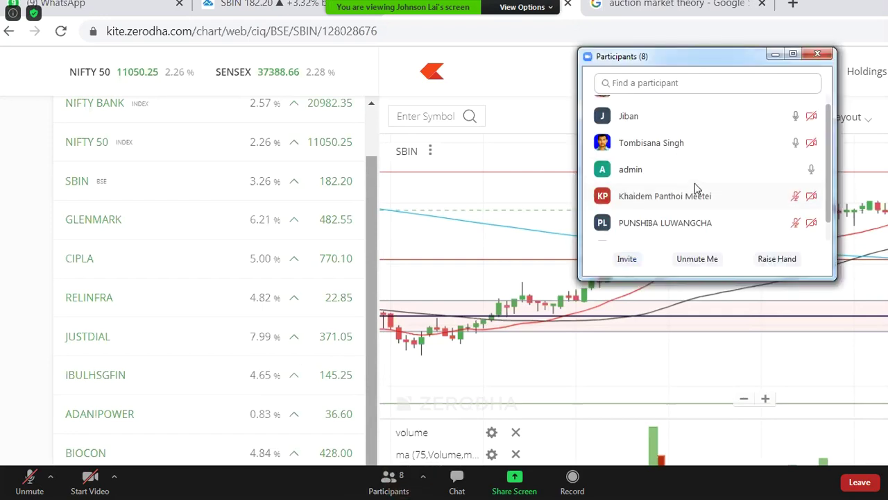
scroll(697, 189, up, 1)
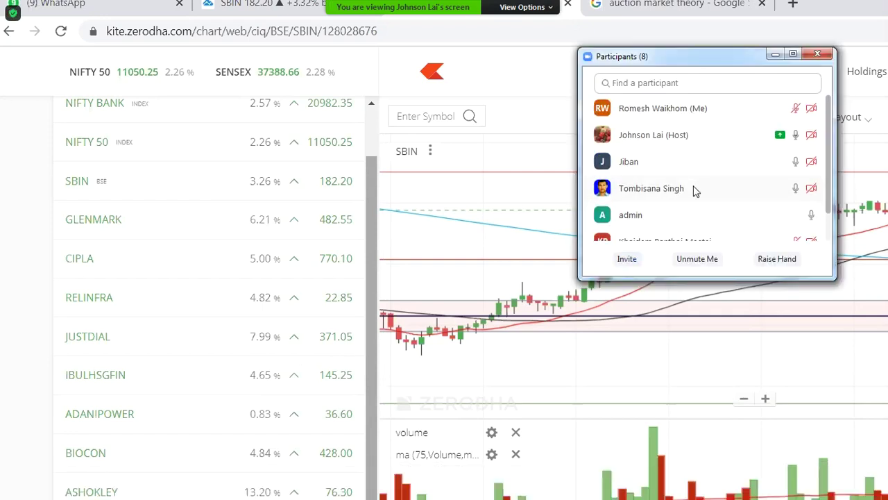
click(819, 54)
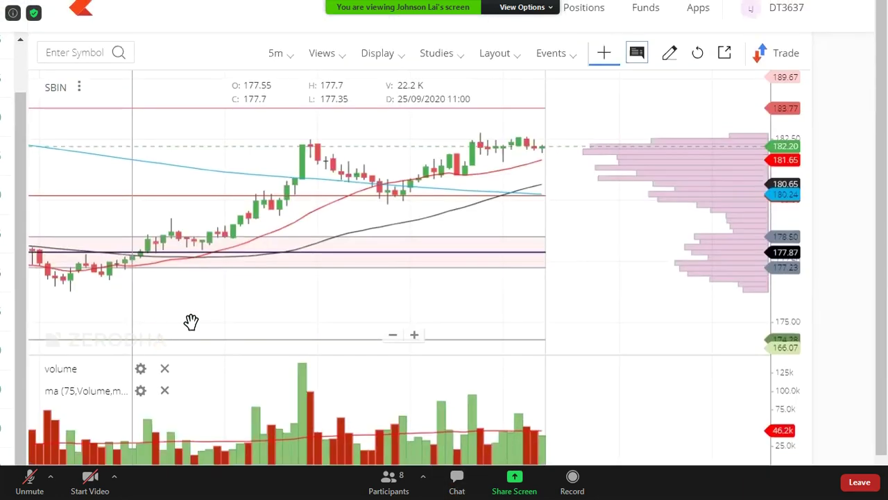
Step: Set the shared screen's zoom ratio to Fit to Window to show the whole SBIN 5-minute chart page
click(525, 7)
mouse_move(570, 26)
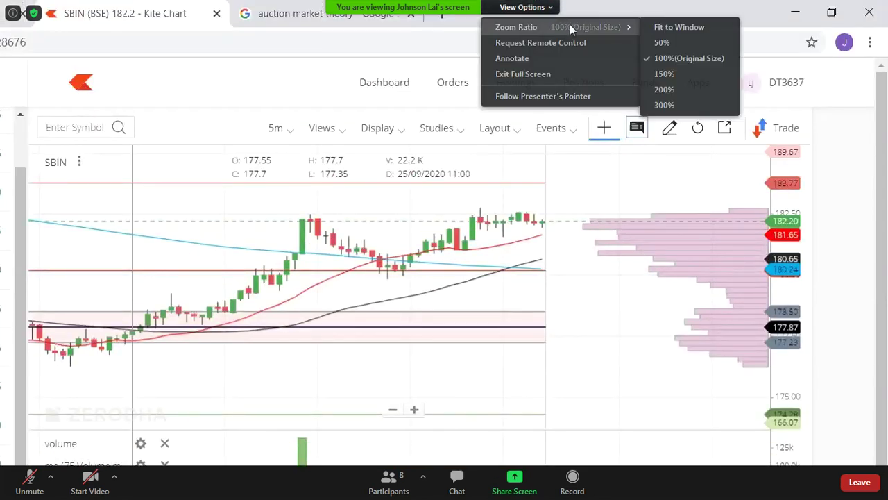
click(684, 27)
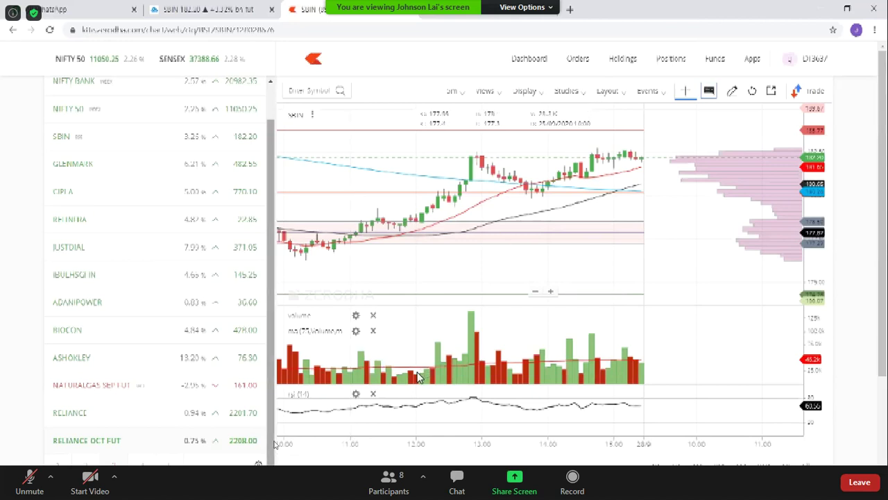
Step: Set the shared screen's zoom ratio back to 100% (Original Size) and bring the SBIN chart's volume and RSI areas into view
click(546, 7)
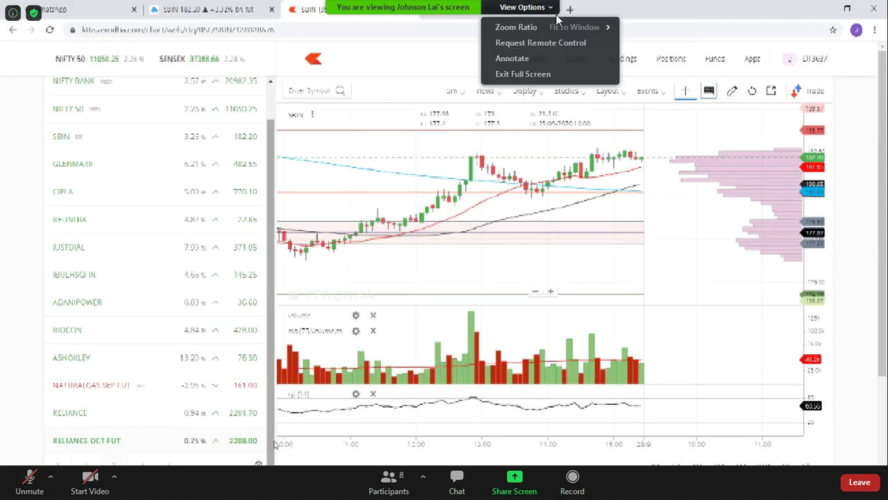
mouse_move(594, 29)
click(662, 58)
drag(673, 65, 462, 195)
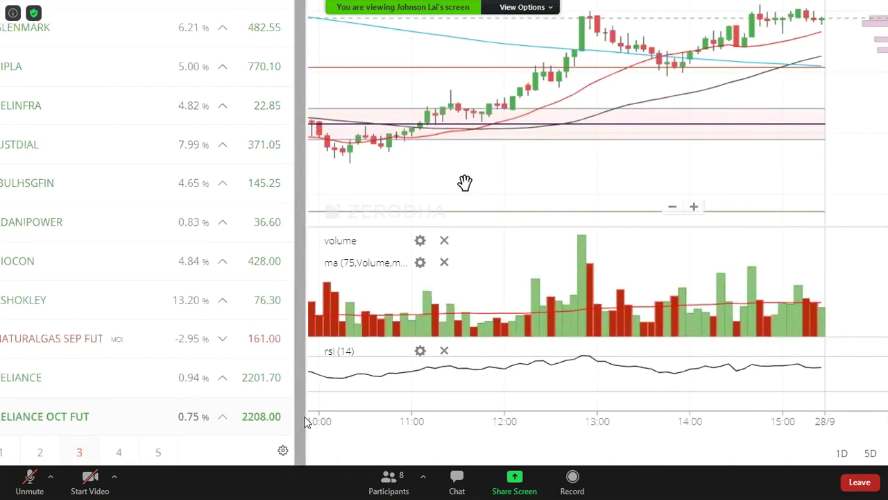
Step: Turn on Follow Presenter's Pointer for the shared screen
click(546, 7)
click(522, 92)
click(539, 8)
click(539, 8)
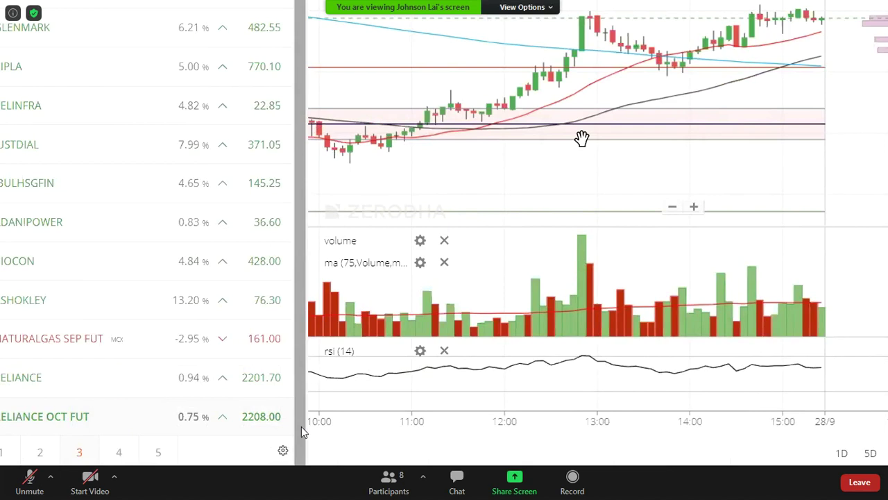
drag(312, 423, 397, 426)
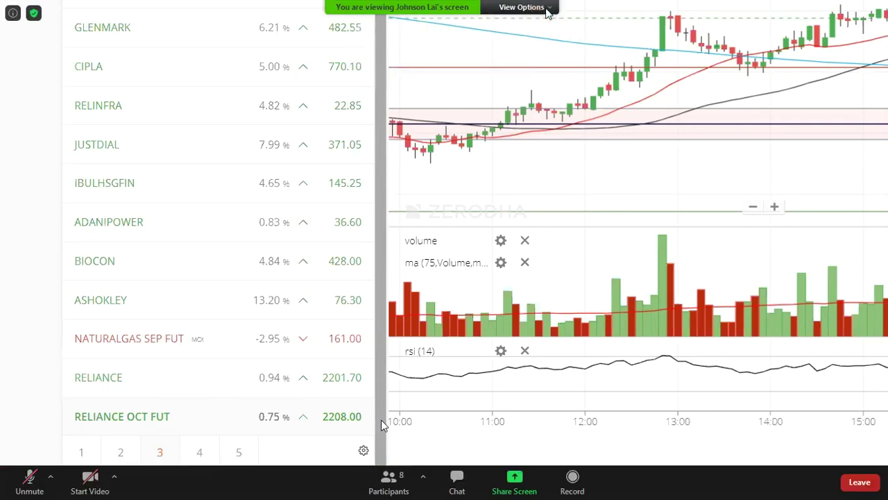
click(533, 12)
click(519, 94)
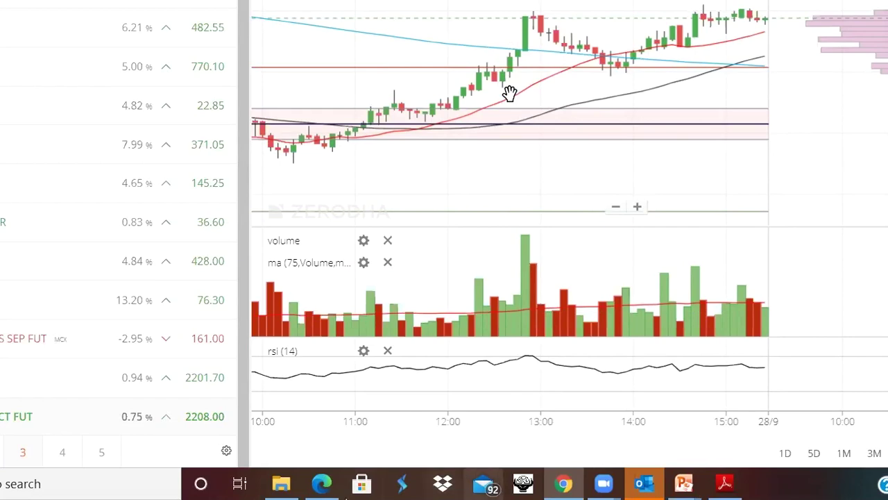
Step: Open the Calculator app on the shared desktop and place it over the SBIN chart, clear of the watchlist prices
click(134, 486)
text(cal)
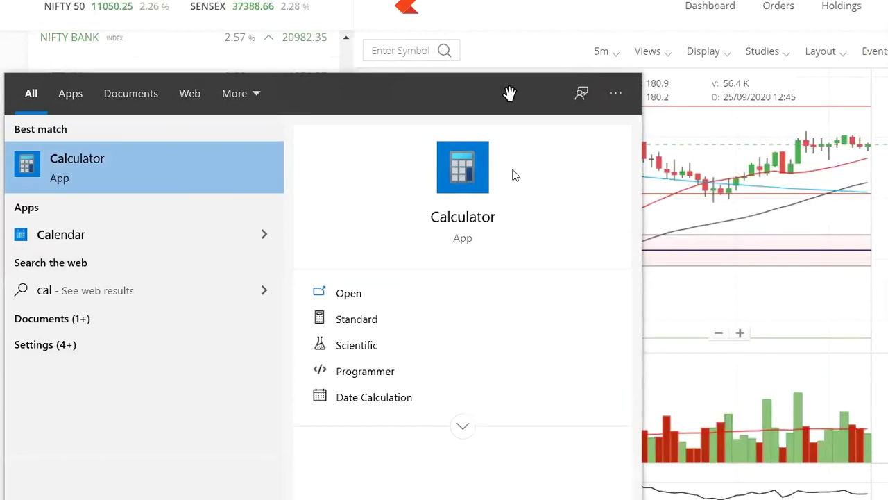
click(479, 178)
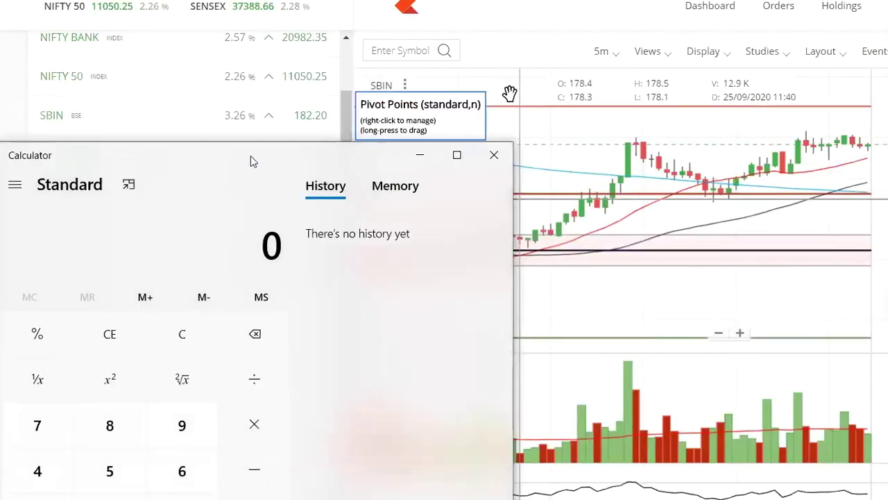
drag(253, 161, 775, 62)
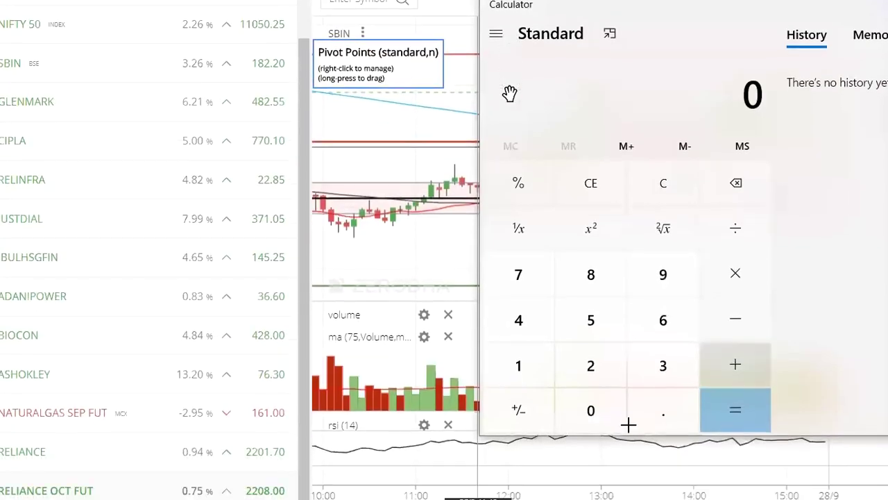
Step: Calculate 2201 minus 1950
click(591, 341)
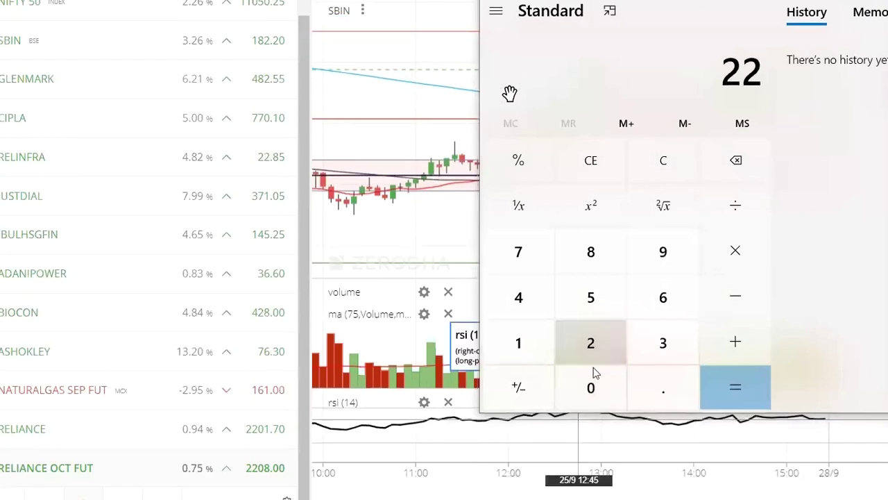
click(590, 342)
click(590, 387)
key(1)
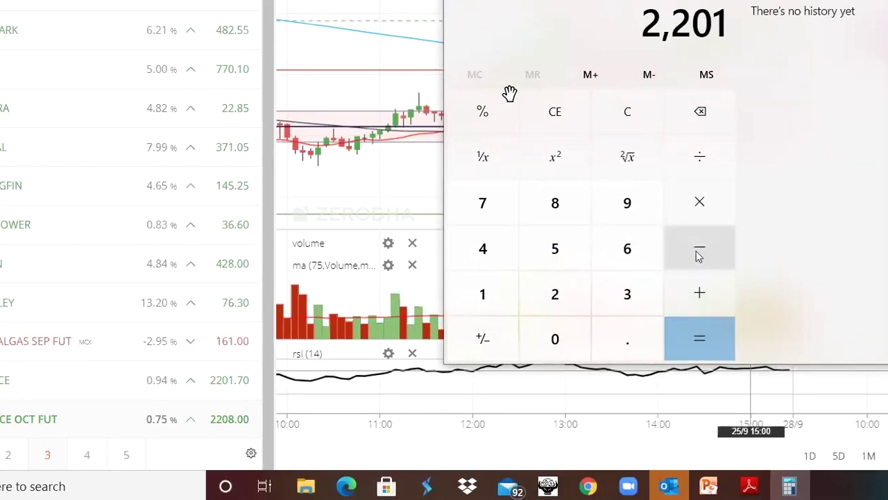
click(484, 286)
click(628, 202)
click(555, 263)
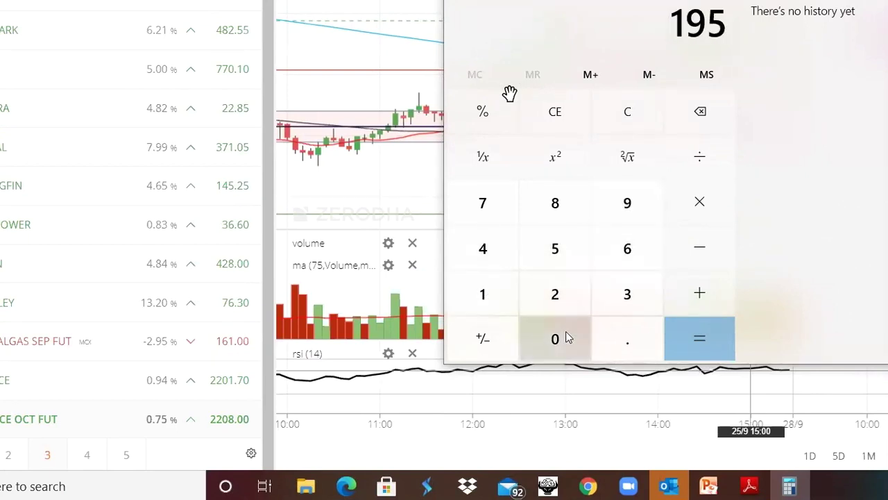
click(562, 337)
click(717, 355)
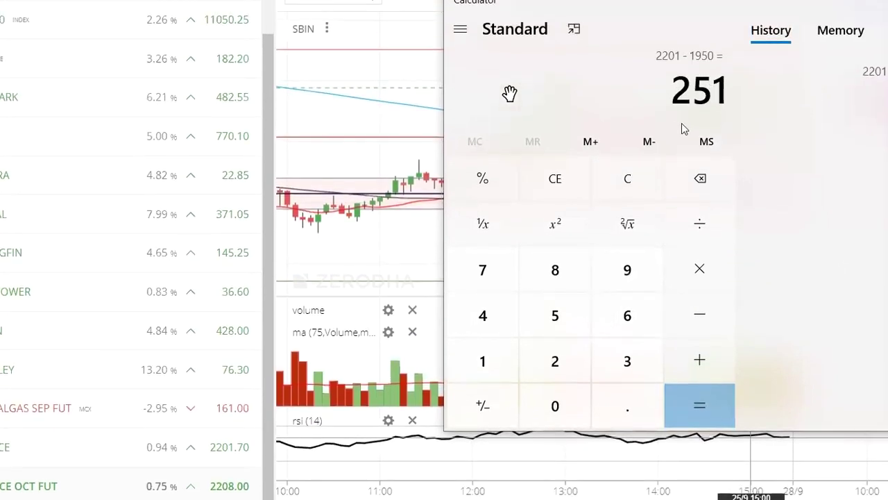
Step: Start a new subtraction with 2201 as the first number
click(558, 361)
click(559, 342)
click(556, 409)
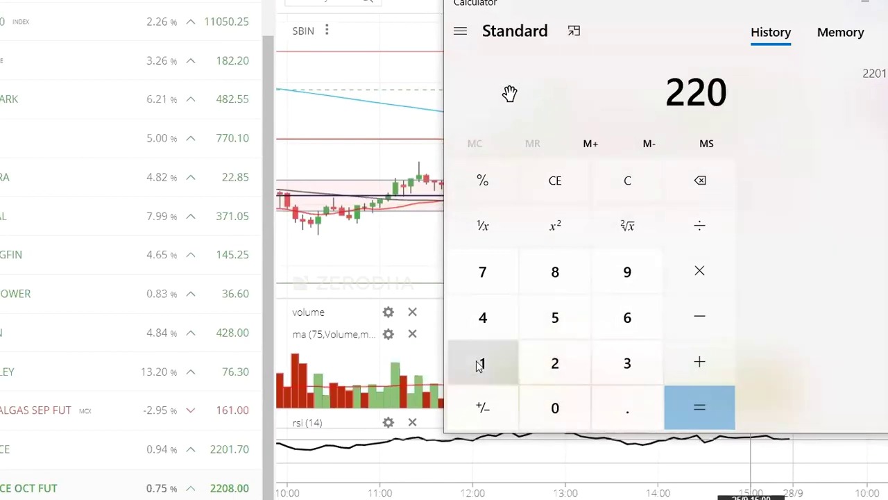
click(481, 363)
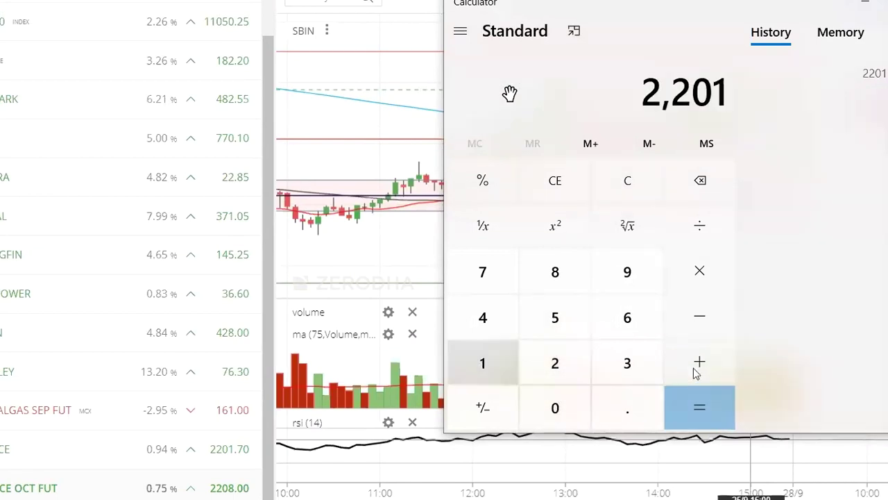
click(703, 317)
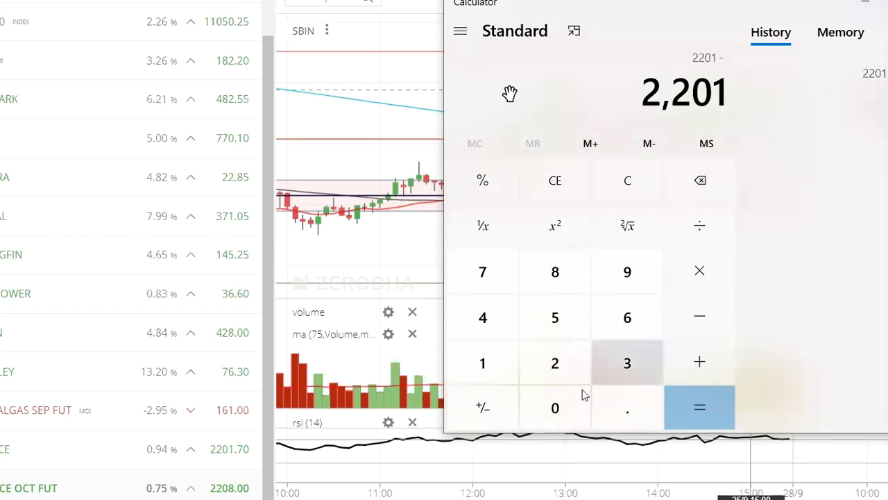
Step: Enter 2150 as the number to subtract from 2201
click(555, 363)
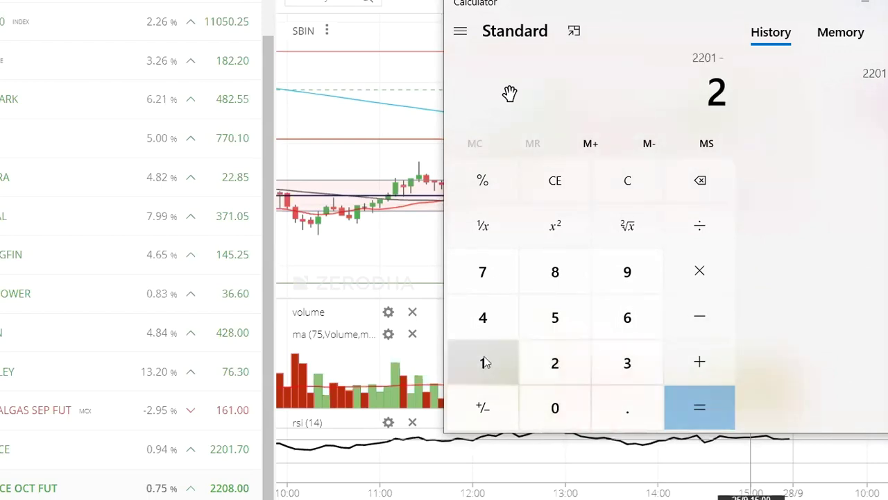
click(629, 281)
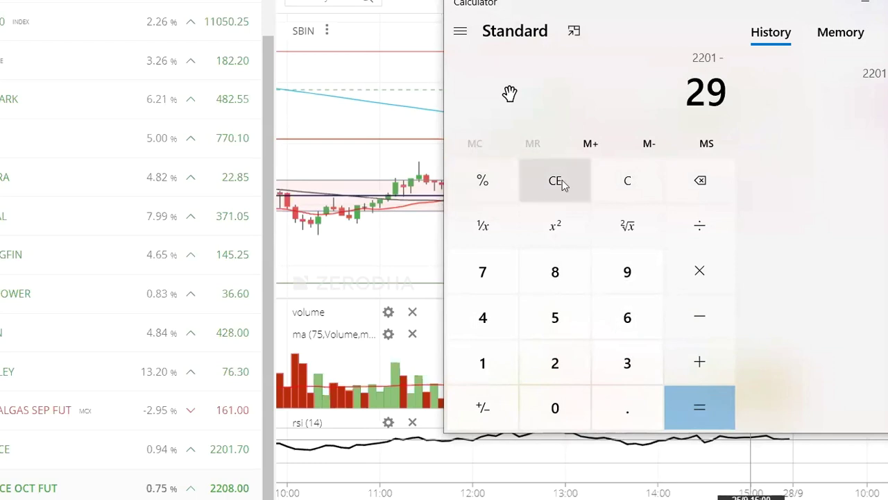
click(702, 181)
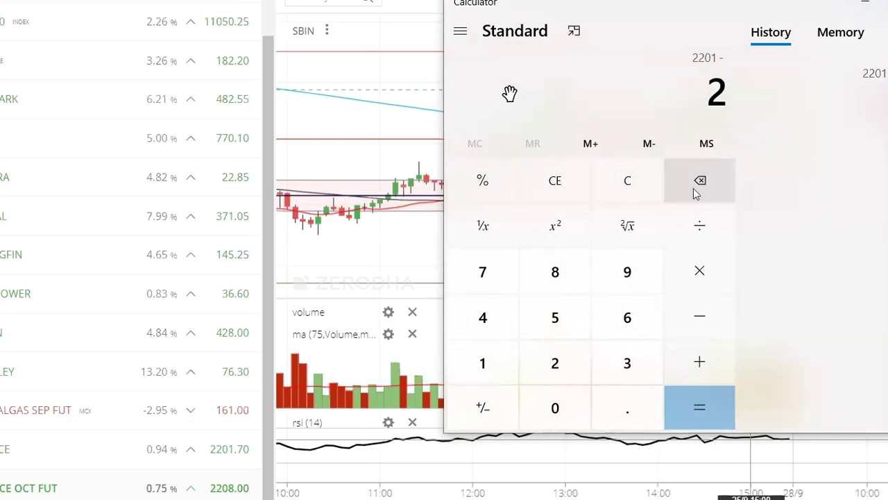
click(497, 360)
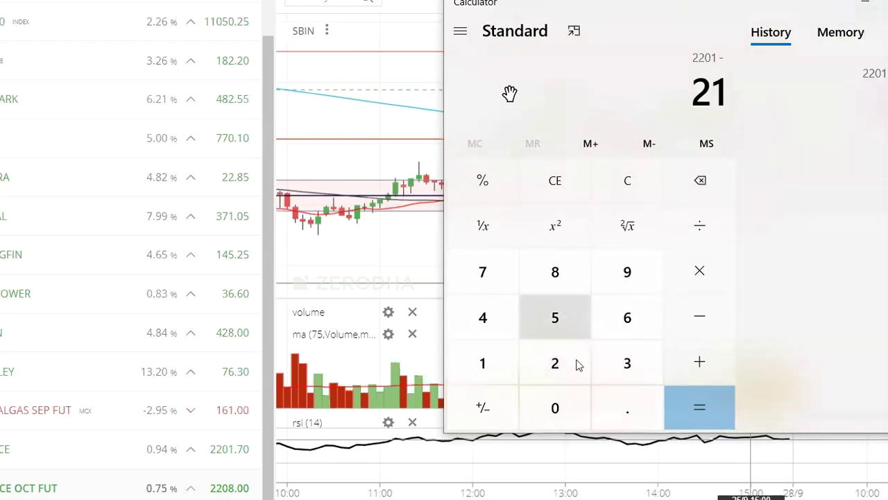
key(5)
click(555, 406)
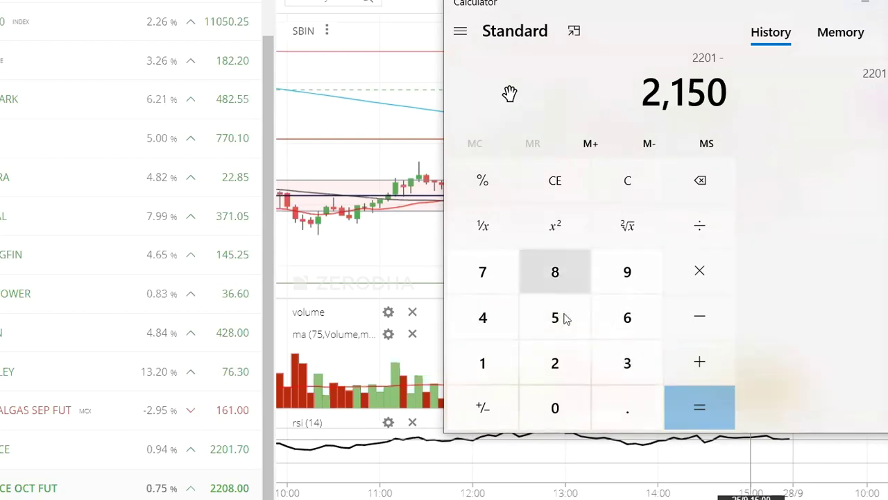
click(701, 181)
click(701, 182)
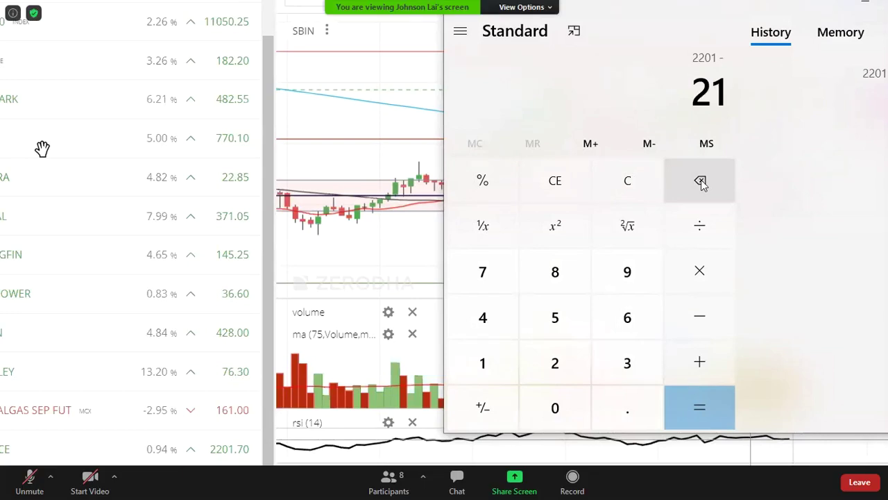
click(701, 182)
click(701, 182)
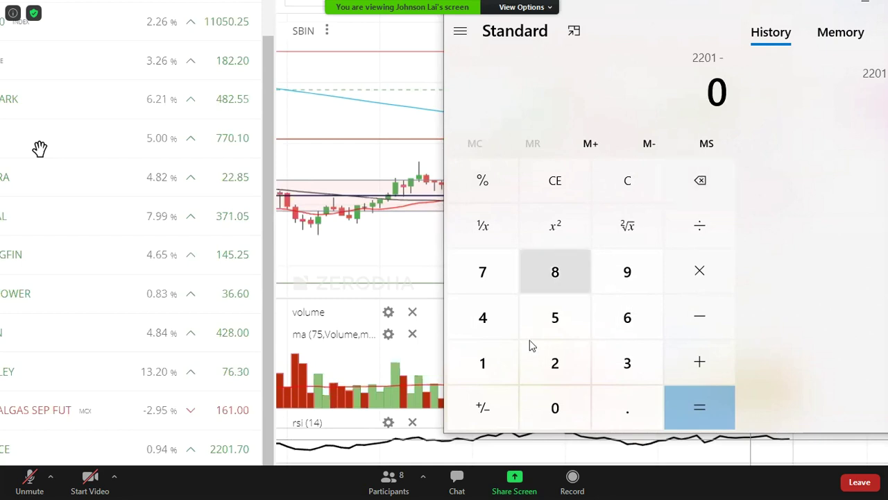
click(554, 362)
click(554, 362)
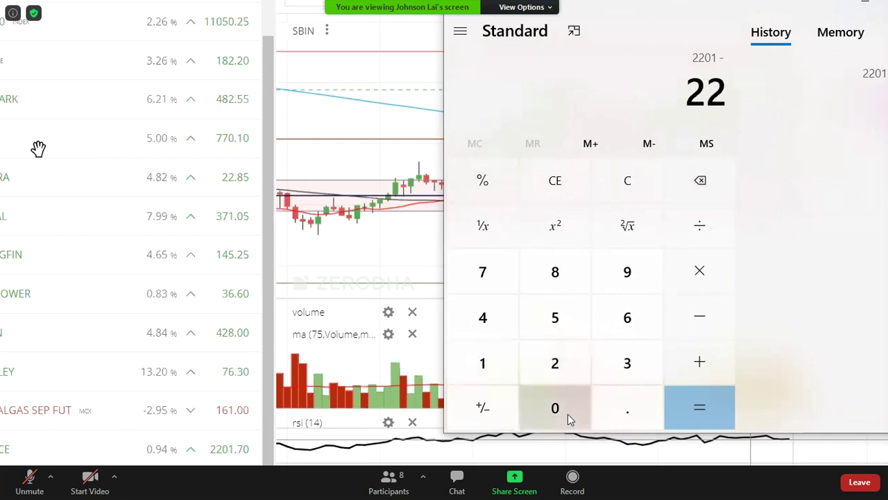
click(568, 416)
click(512, 372)
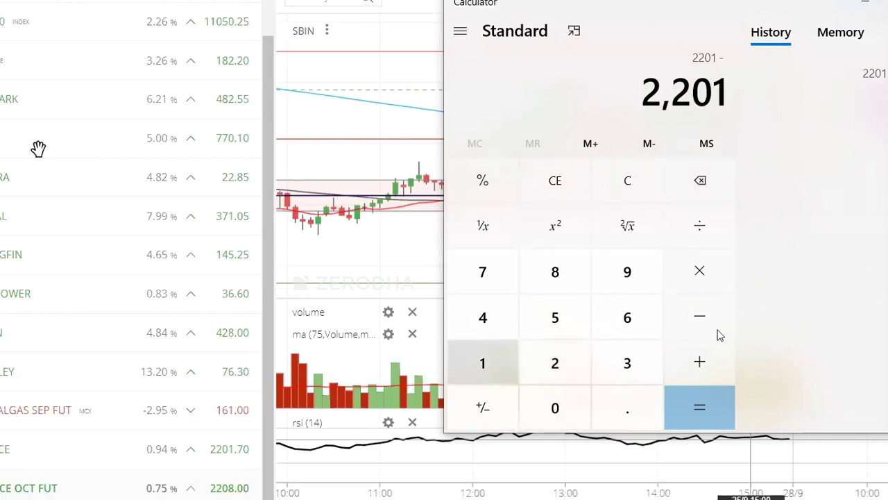
click(682, 325)
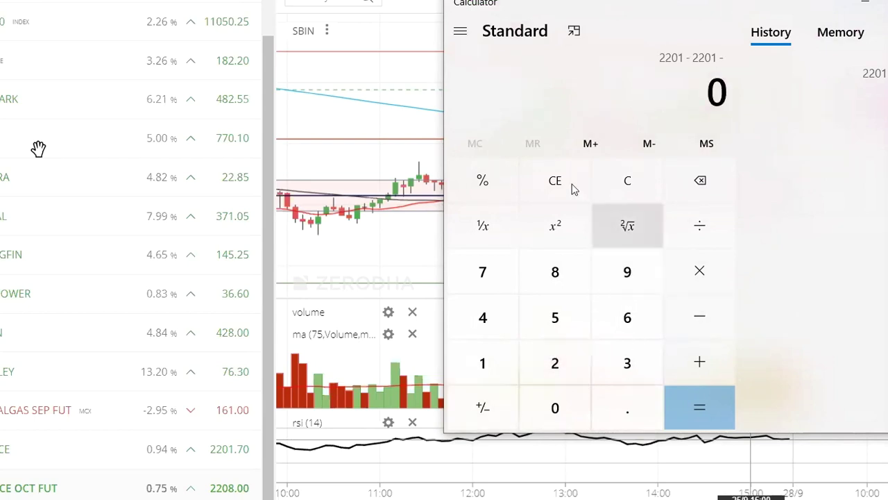
click(628, 196)
Step: Calculate 2201 minus 2150
click(524, 378)
click(522, 370)
text(01)
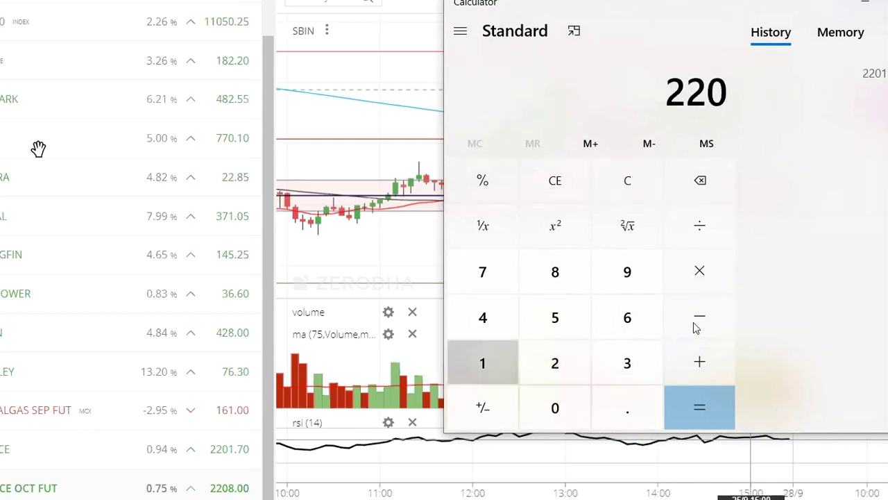
key(minus)
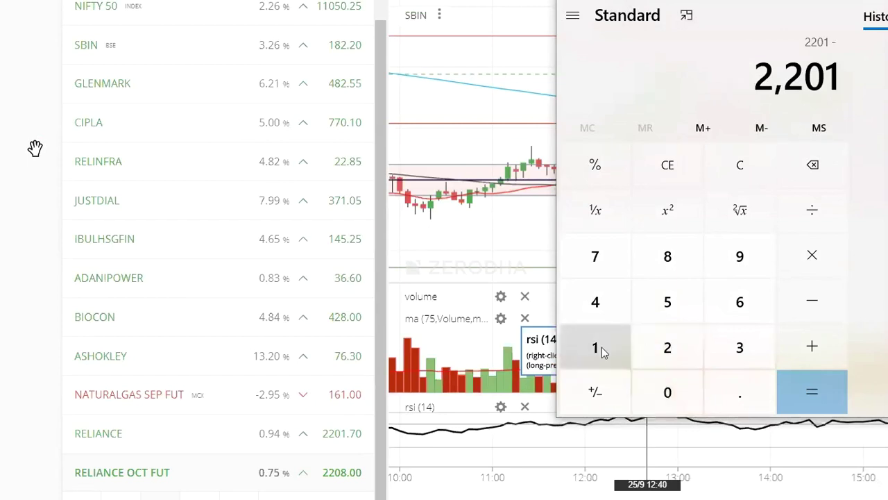
click(644, 351)
click(611, 349)
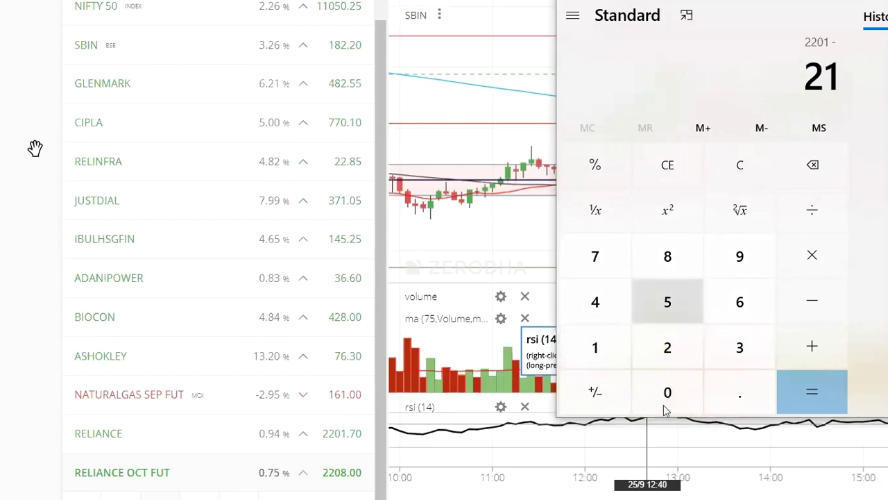
click(668, 302)
click(666, 399)
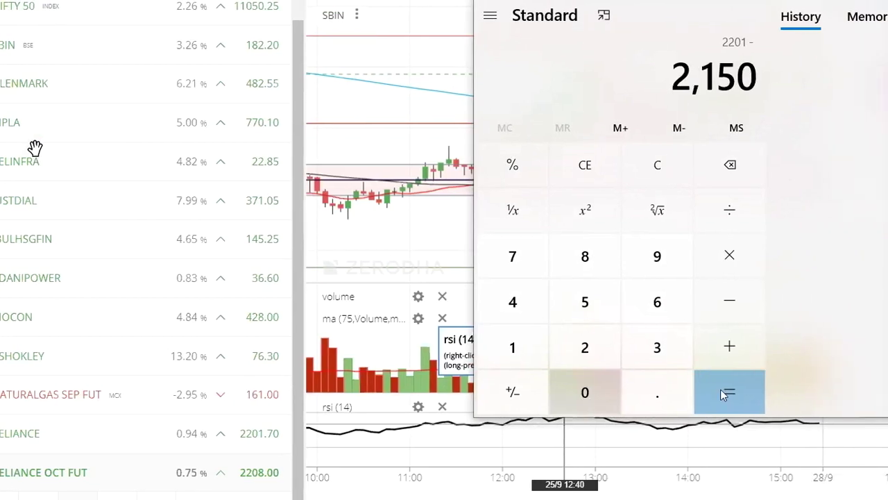
key(Return)
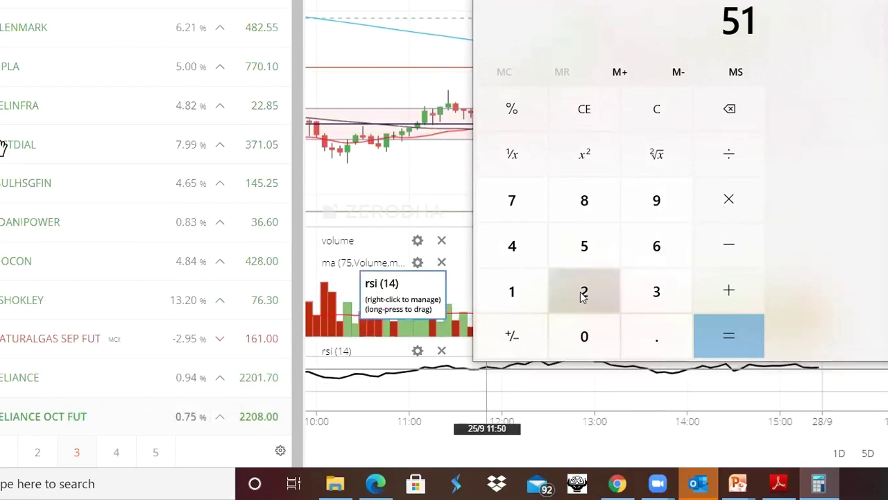
Step: Calculate 2150 minus 2208
text(2,15)
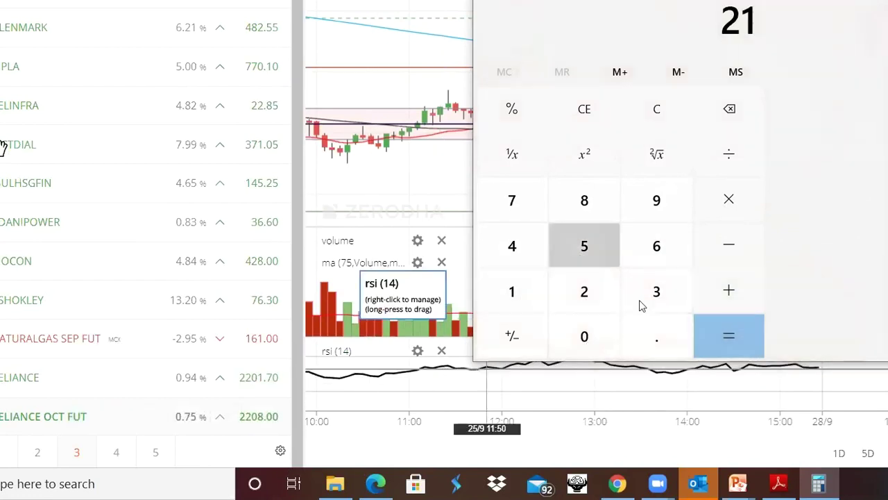
text(0)
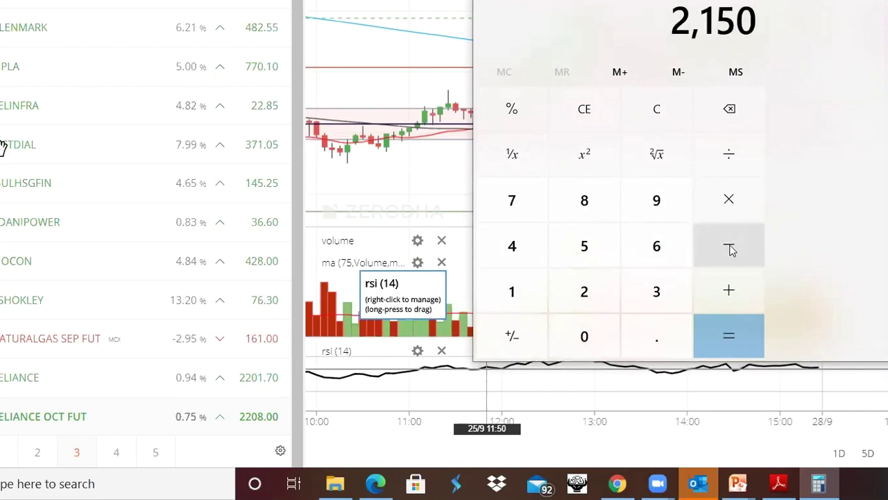
click(587, 293)
text(208)
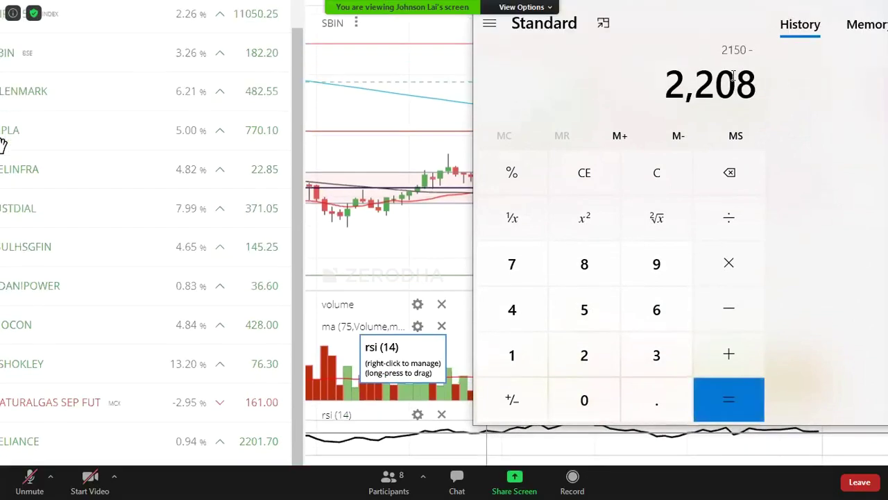
key(Return)
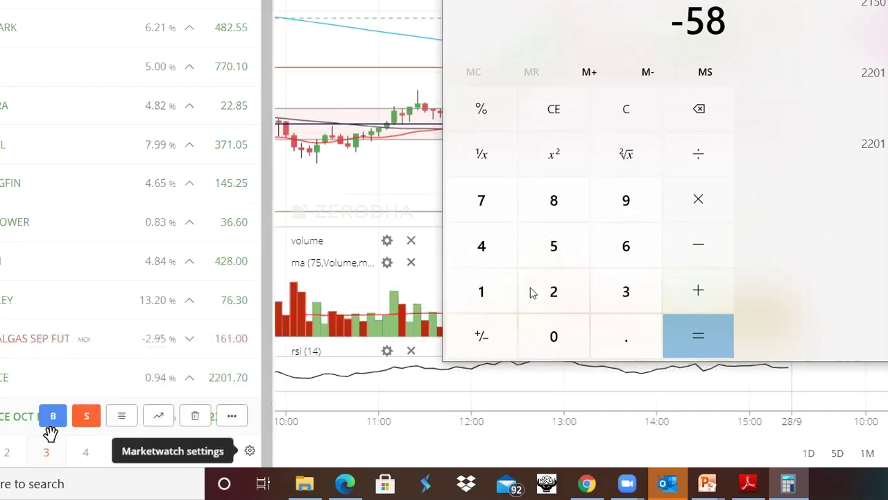
Step: Calculate 8 times 505
click(555, 202)
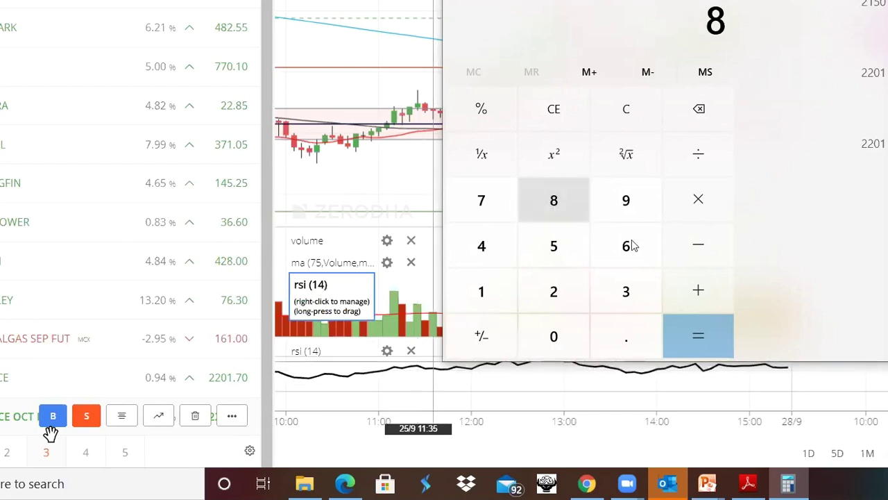
click(560, 266)
click(574, 335)
click(558, 252)
click(696, 342)
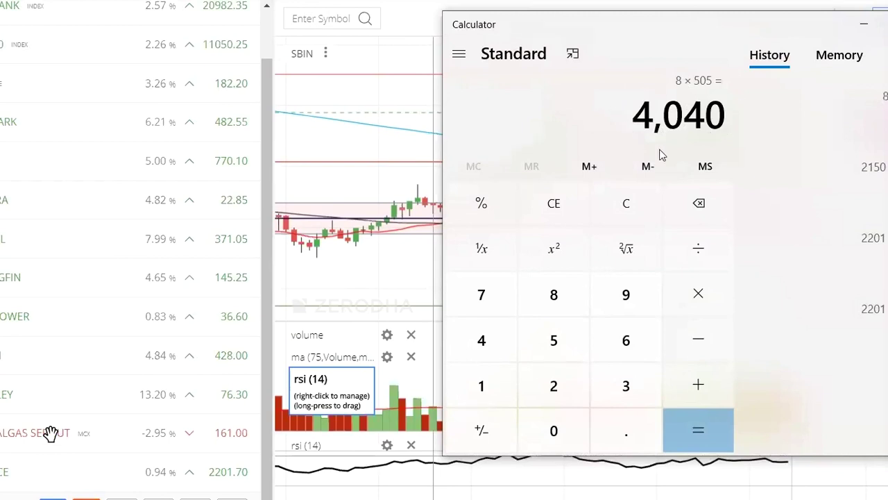
Step: Multiply the product of 8 and 505 by 1000
click(698, 294)
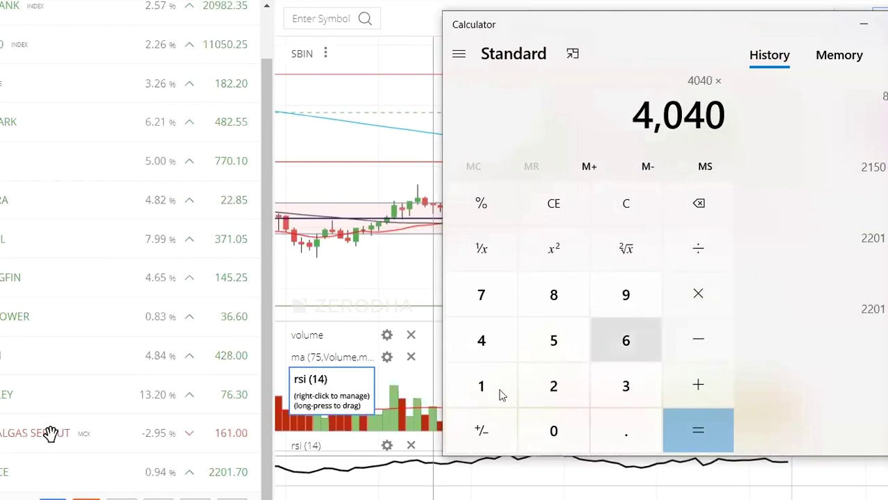
click(497, 388)
click(554, 431)
click(553, 431)
click(554, 431)
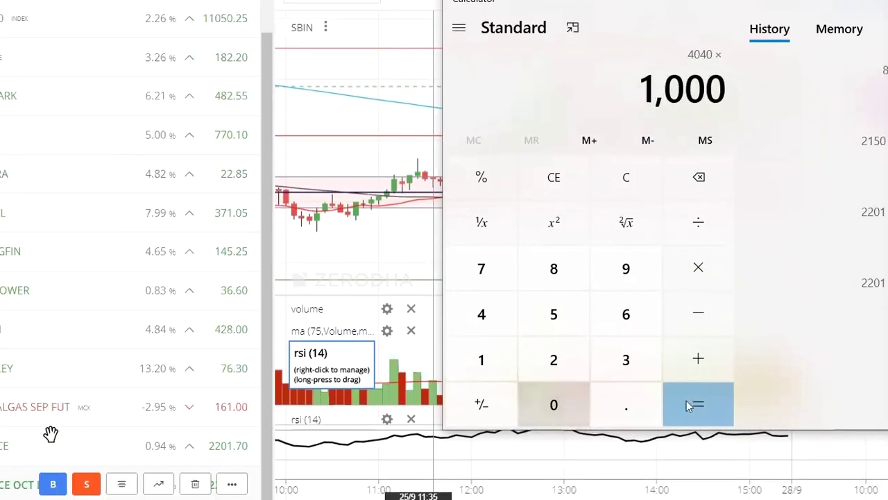
click(694, 407)
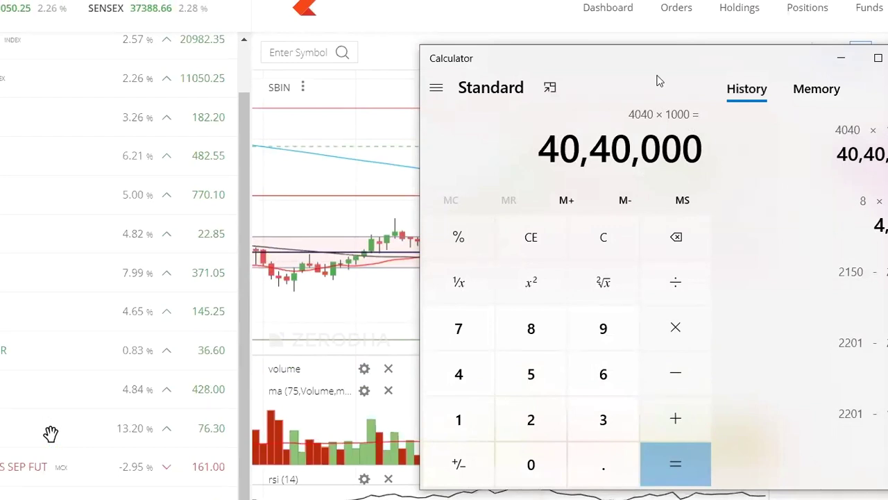
Step: Mute and unmute the meeting microphone twice, leaving it on
mouse_move(26, 479)
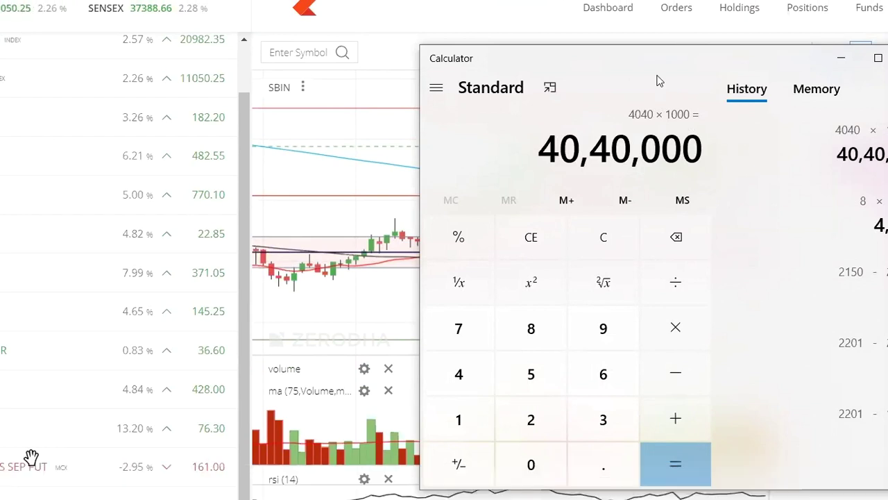
mouse_move(31, 457)
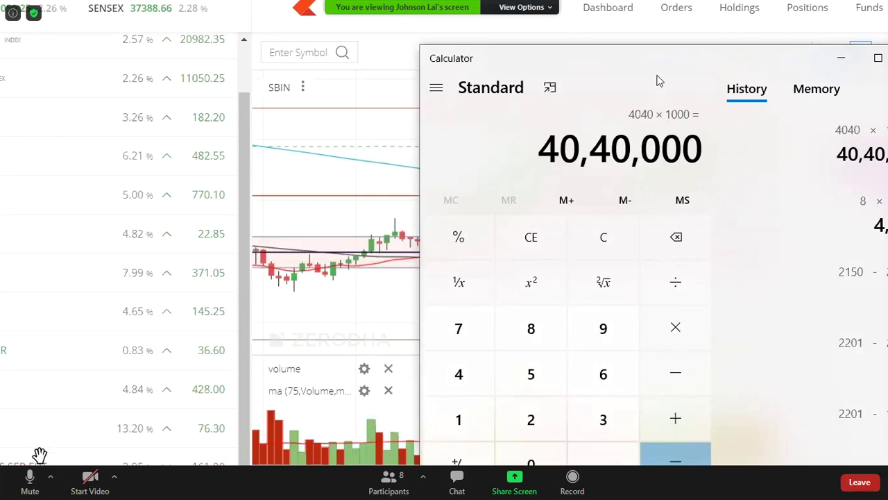
click(28, 484)
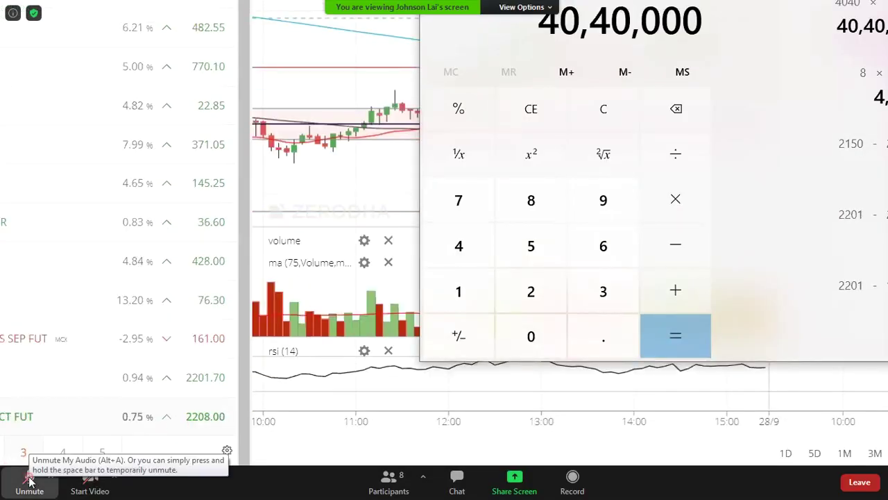
click(29, 479)
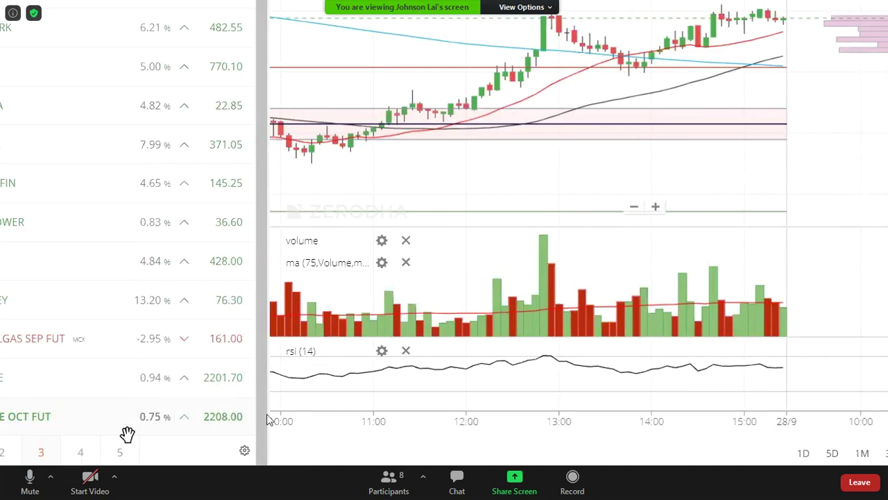
click(28, 481)
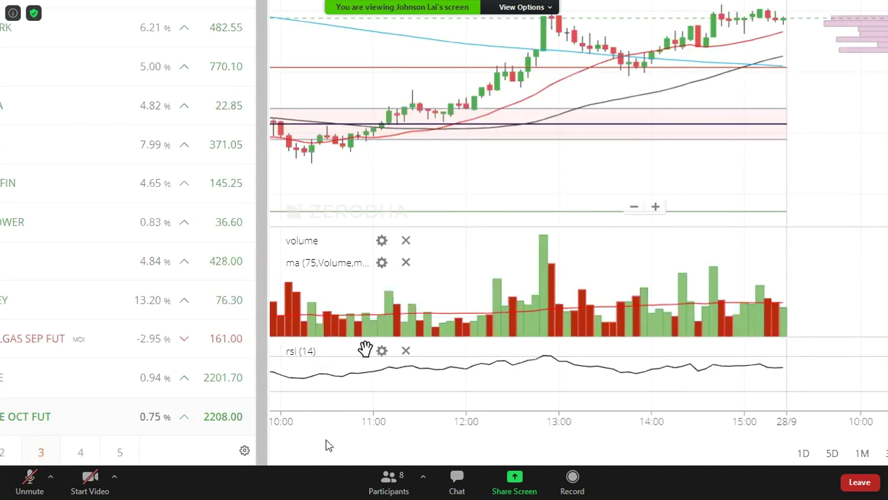
click(34, 486)
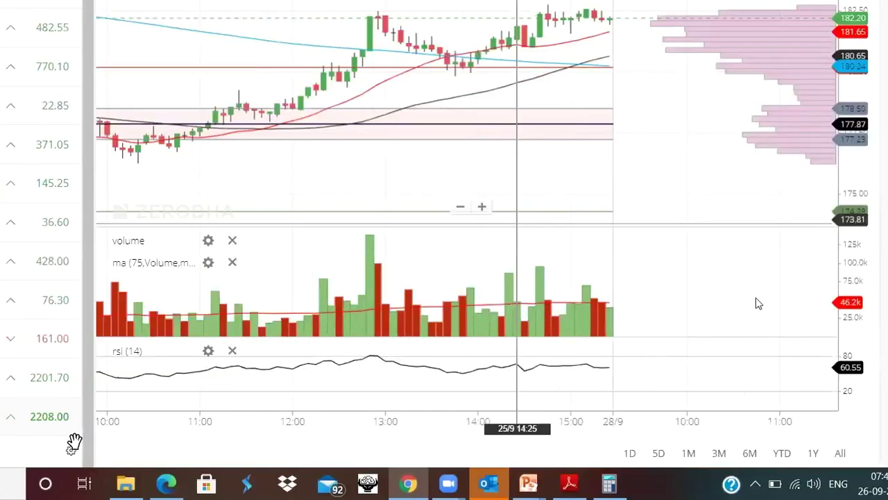
mouse_move(867, 292)
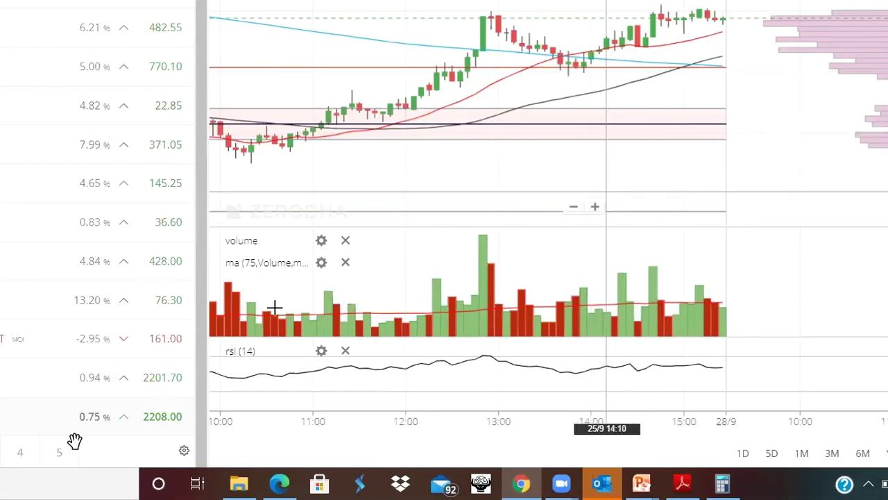
mouse_move(171, 412)
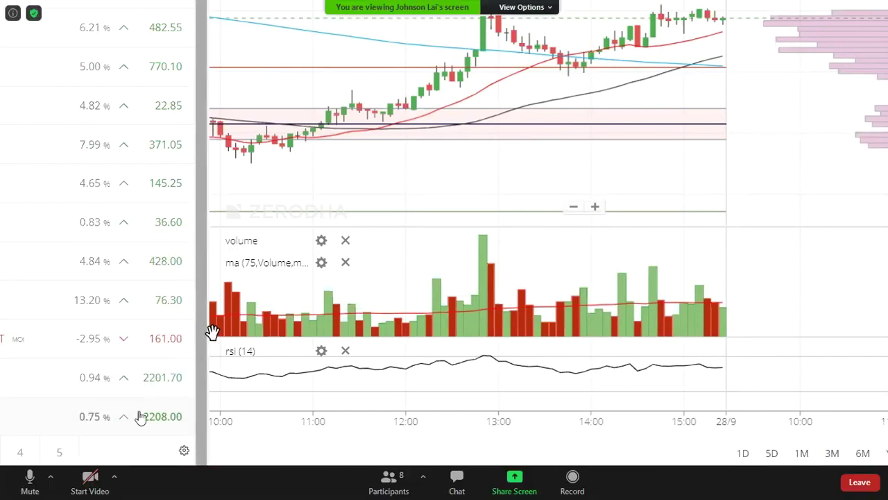
drag(163, 415, 159, 437)
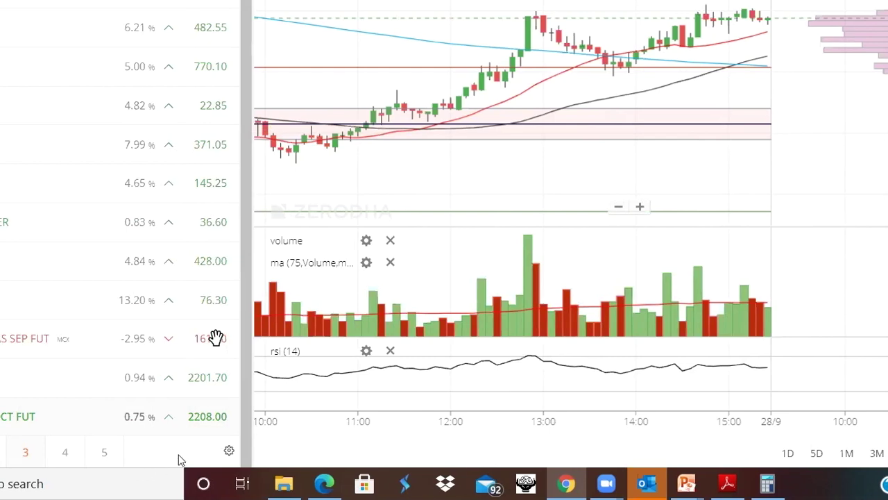
mouse_move(170, 417)
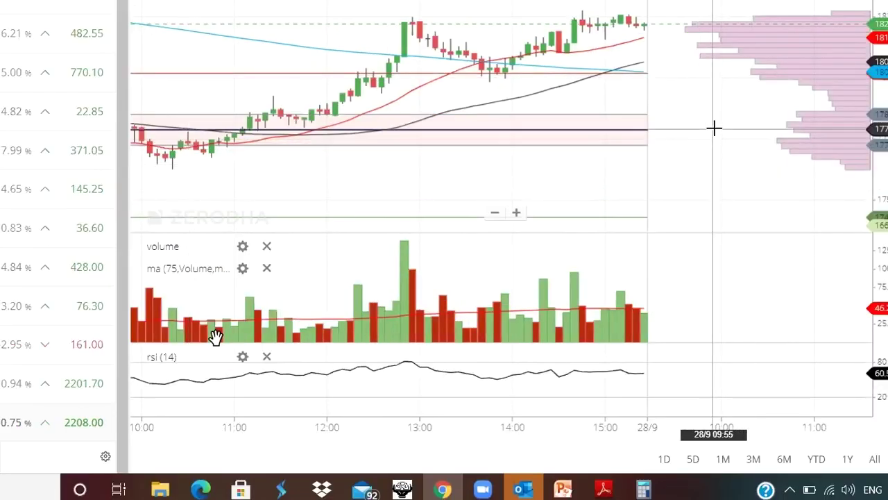
mouse_move(215, 336)
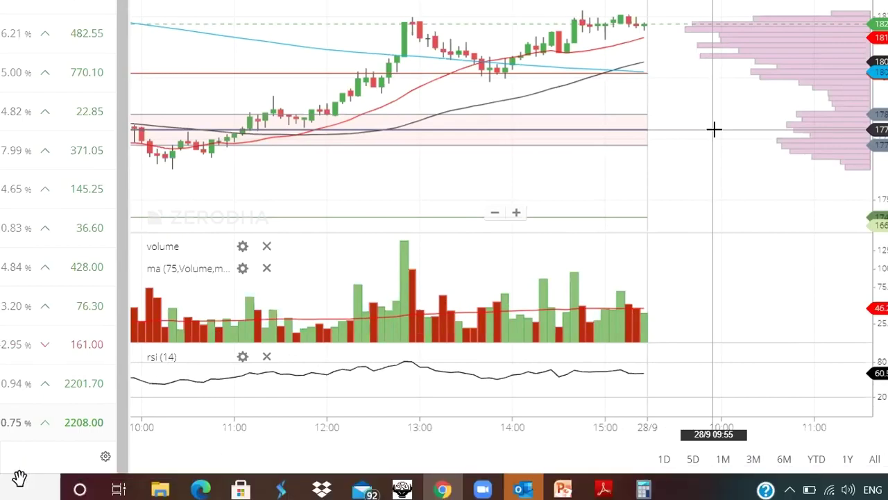
drag(176, 399, 415, 335)
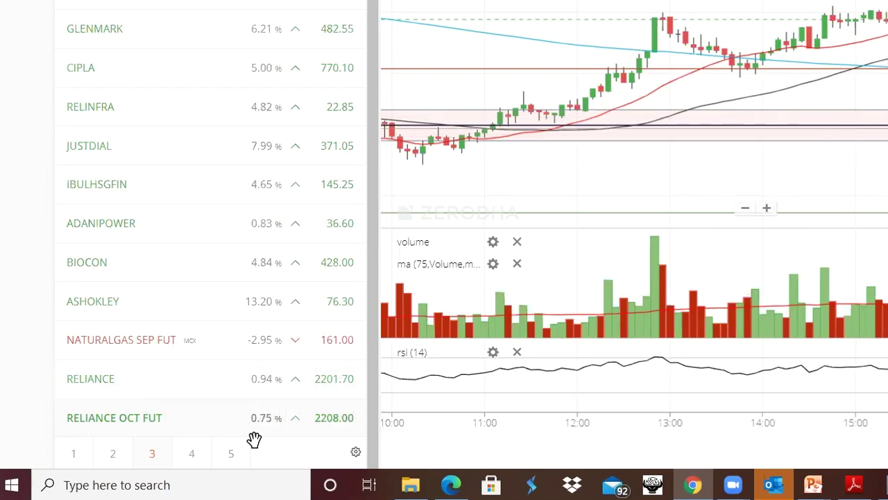
Step: Unmute the meeting microphone briefly and mute it again
mouse_move(141, 441)
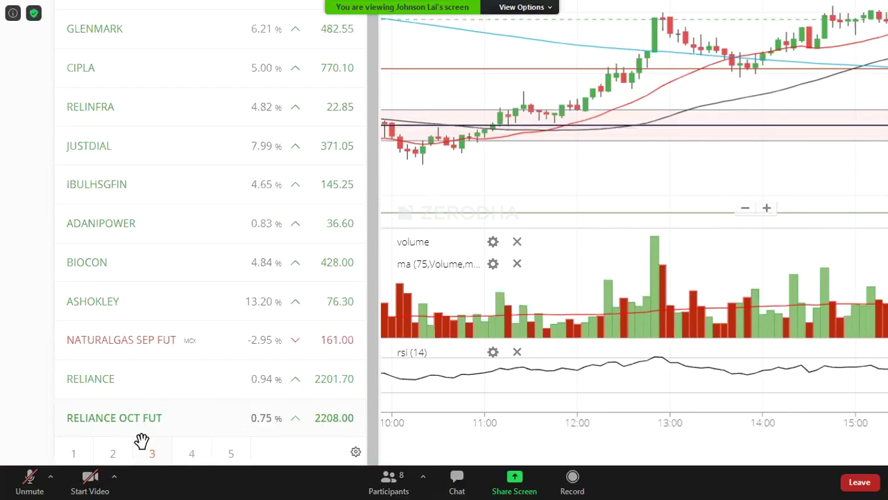
click(30, 482)
click(28, 479)
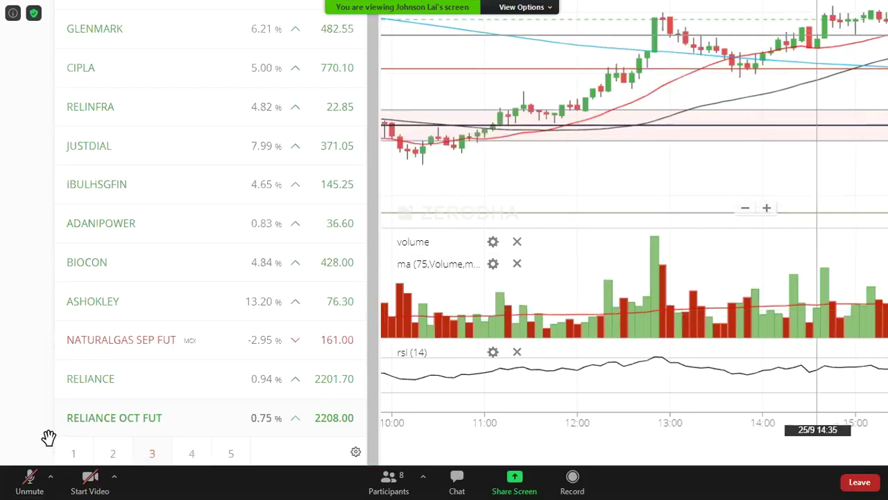
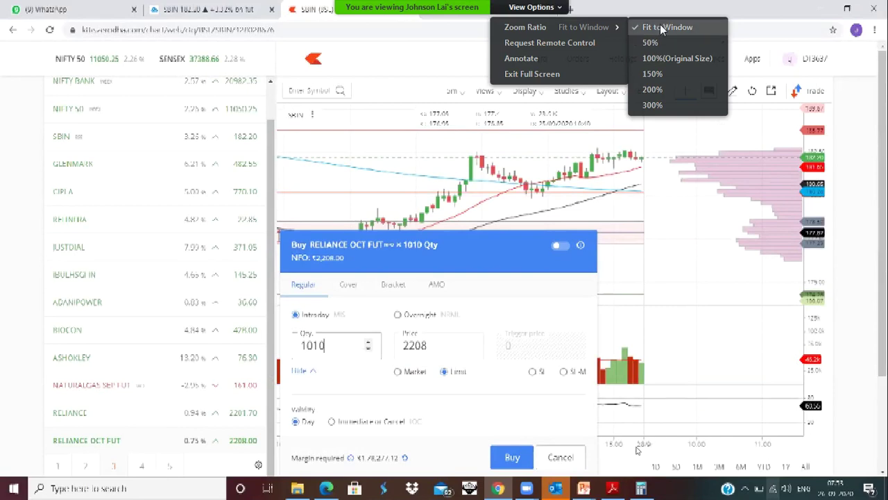
Step: Show the shared screen at 100% original size, with the RELIANCE OCT FUT buy order in view
click(656, 55)
drag(492, 159, 500, 149)
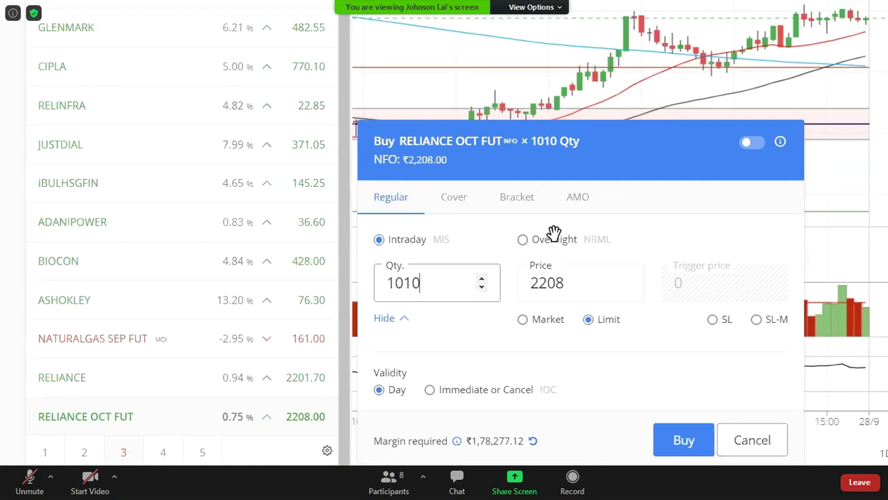
Step: Discard the edited RELIANCE OCT FUT buy order and reopen it with the default quantity of 505
key(BackSpace)
key(BackSpace)
key(BackSpace)
key(BackSpace)
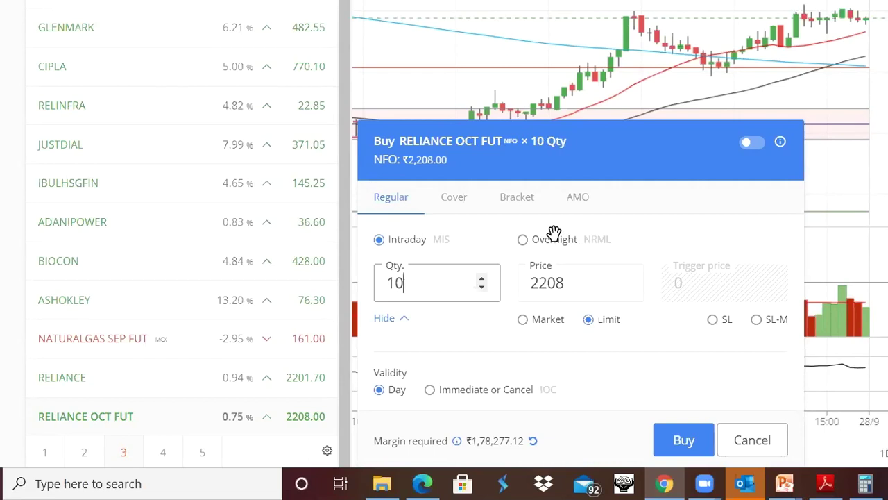
click(744, 444)
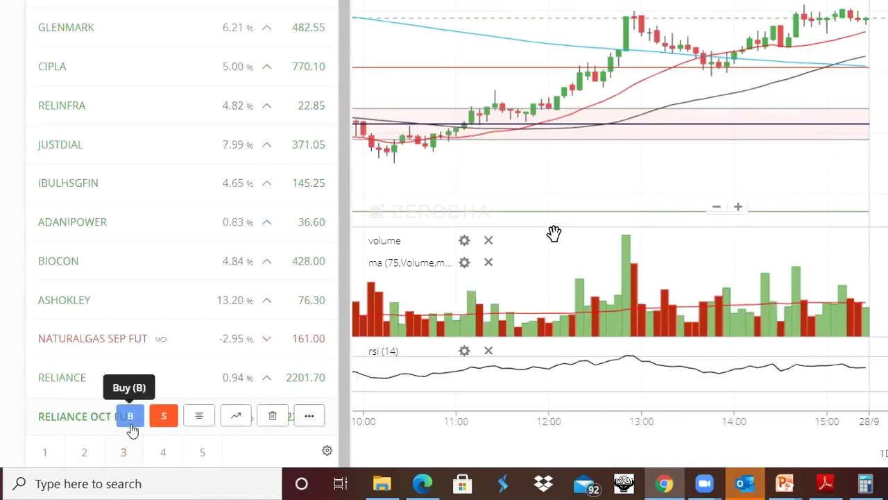
click(130, 416)
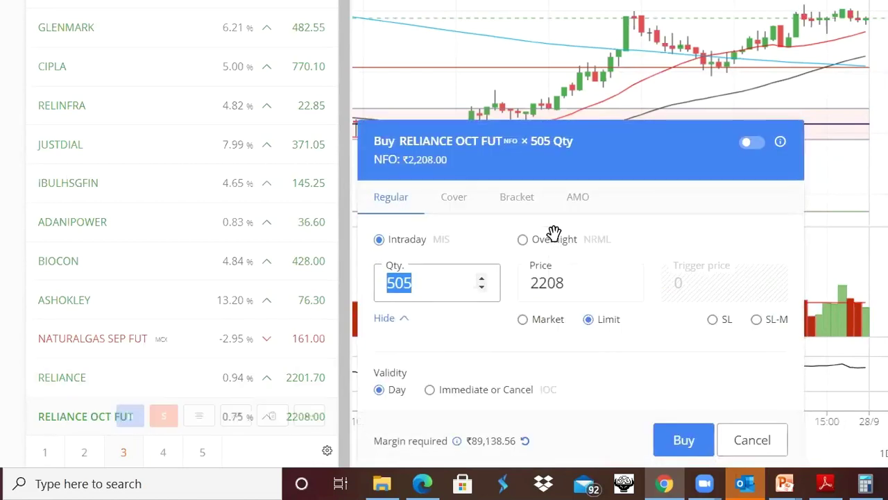
click(449, 292)
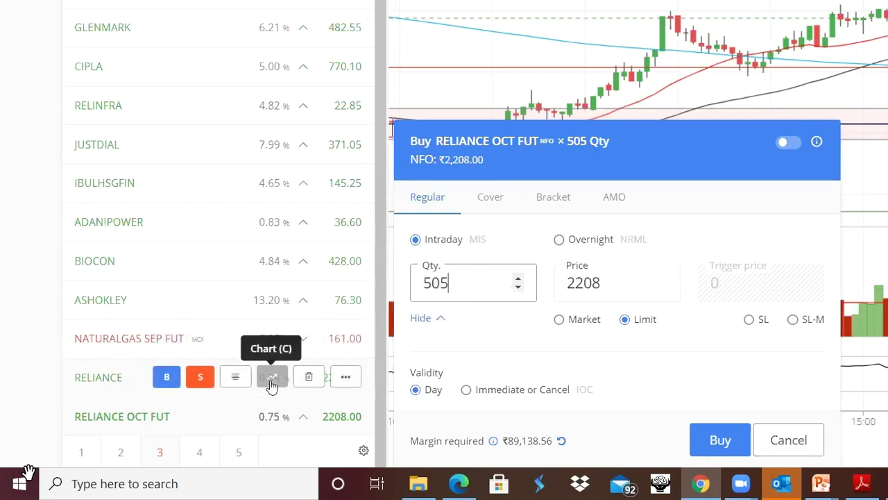
Step: Show the RELIANCE chart and check the Intraday margin for a 505-share RELIANCE buy order on NSE, leaving the order unplaced
click(272, 386)
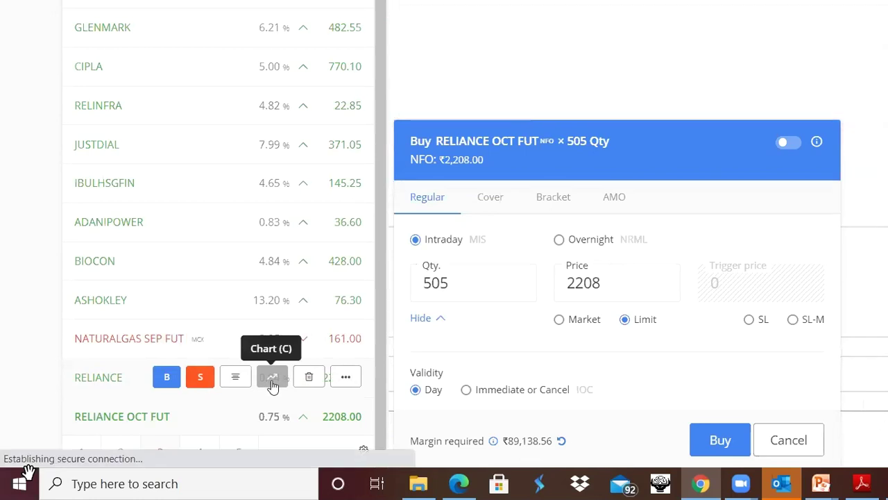
click(793, 437)
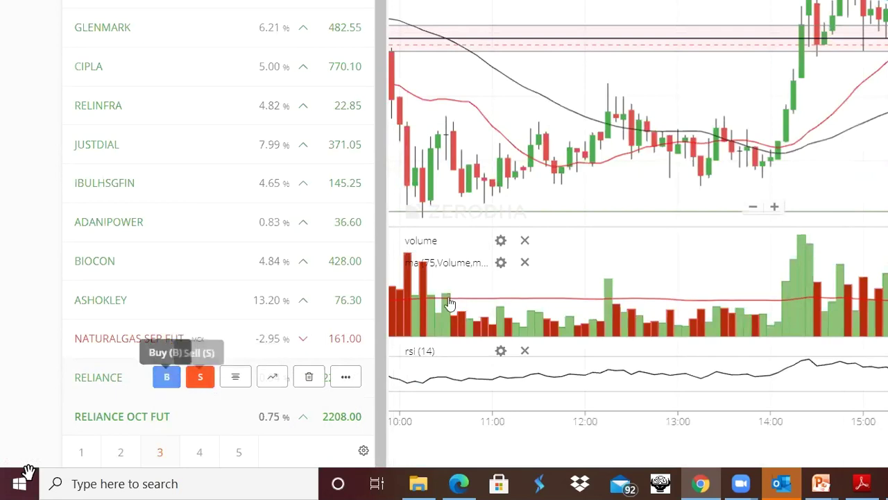
key(b)
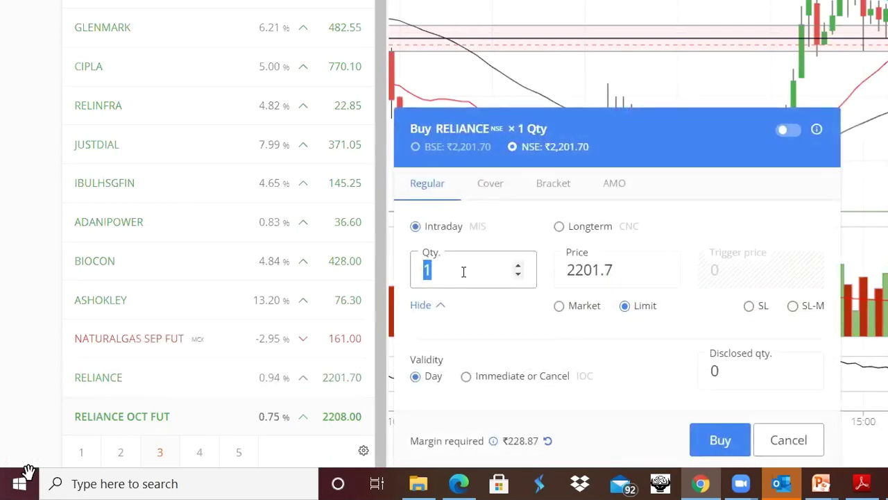
click(464, 272)
key(BackSpace)
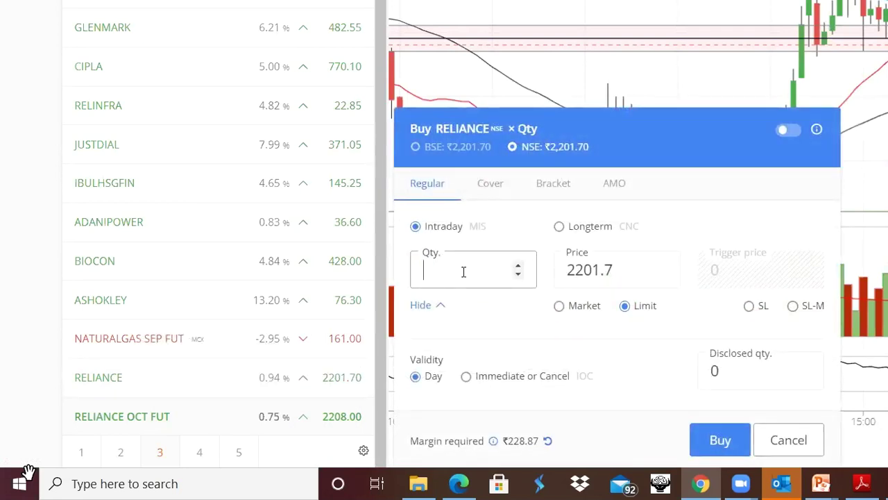
text(505)
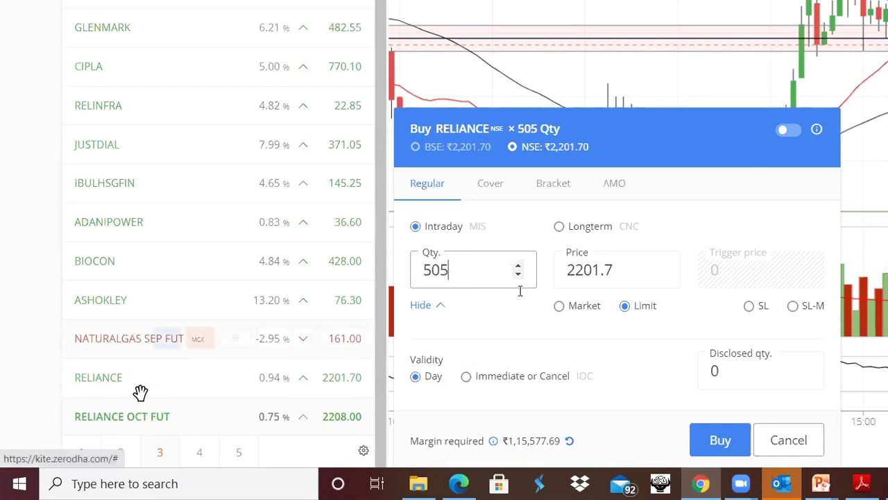
click(787, 444)
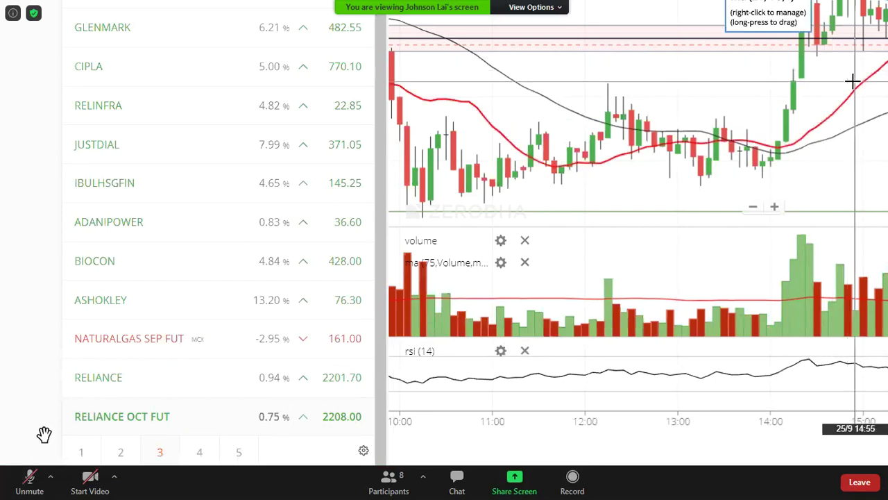
Step: Unmute the meeting microphone and fill in a Longterm RELIANCE buy order on NSE with quantity 505
click(28, 479)
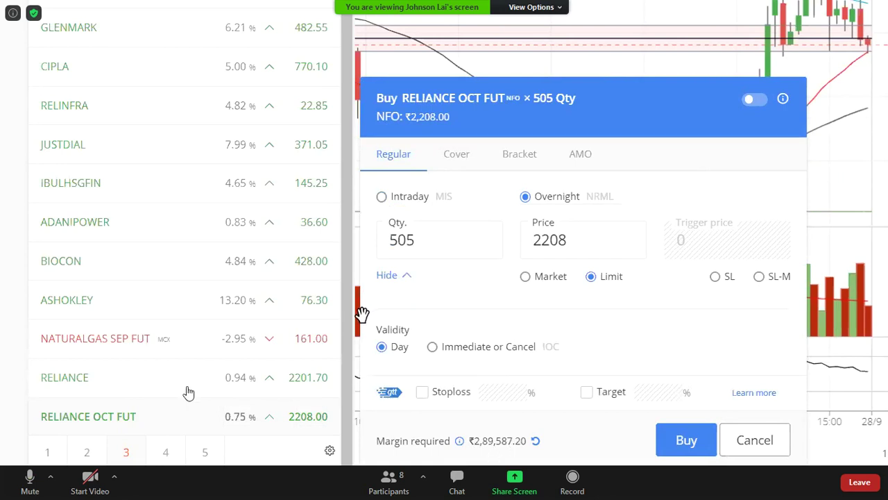
mouse_move(169, 382)
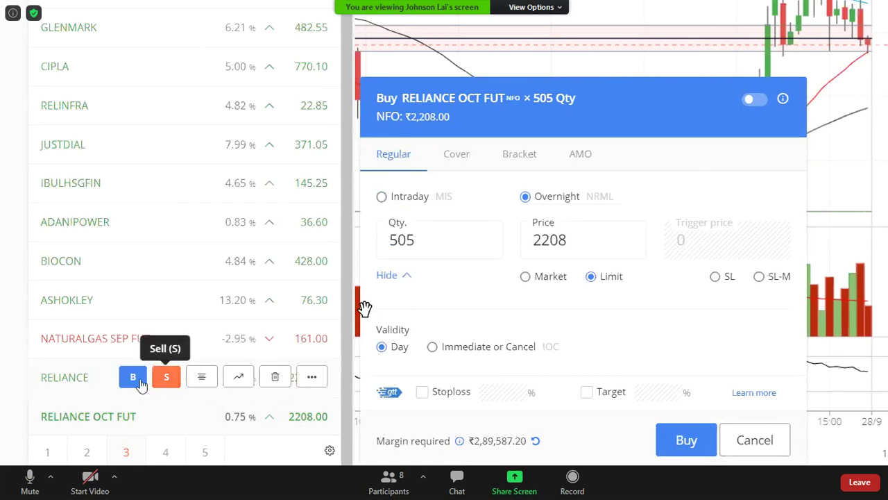
click(138, 382)
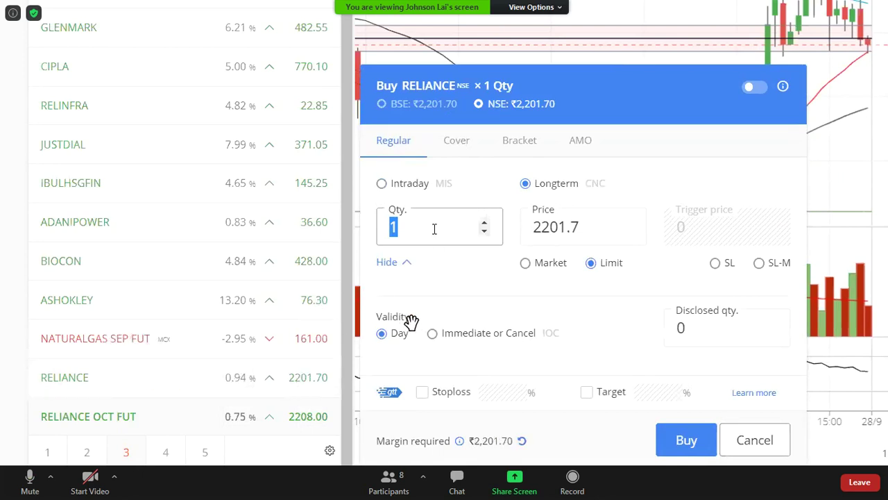
key(BackSpace)
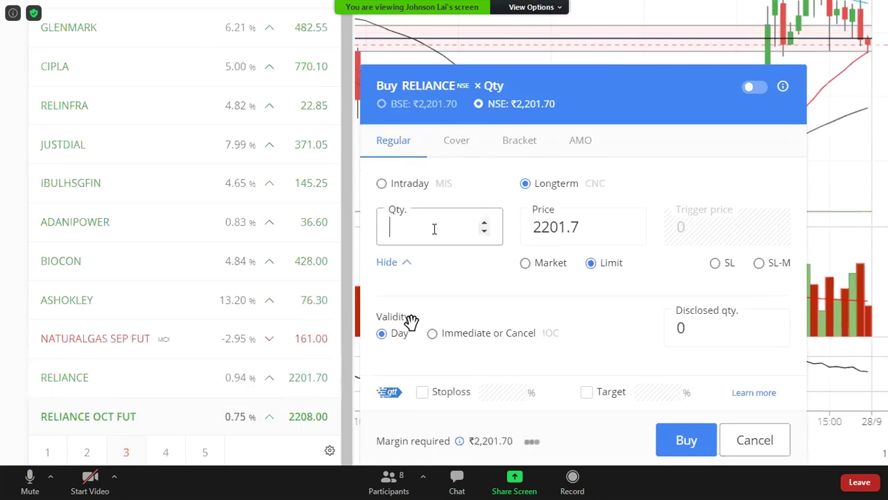
text(505)
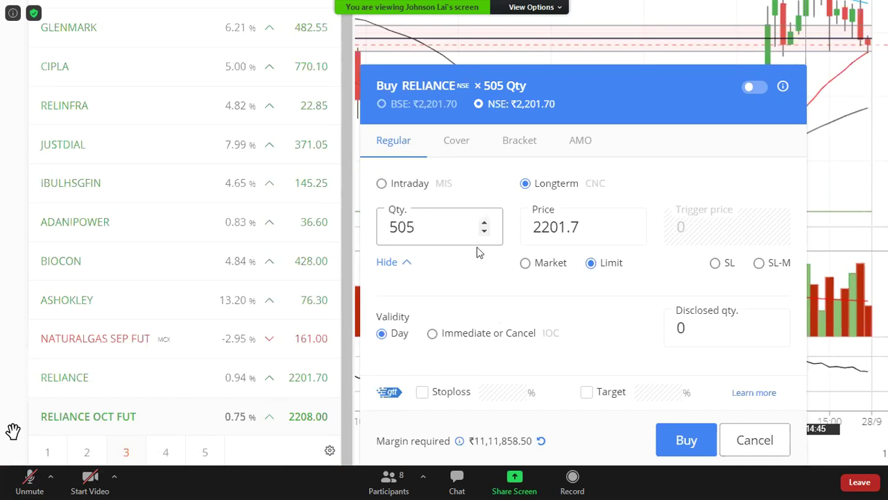
Step: Switch the RELIANCE order to Intraday, and open a RELIANCE OCT FUT buy order set to Overnight for comparison
click(386, 186)
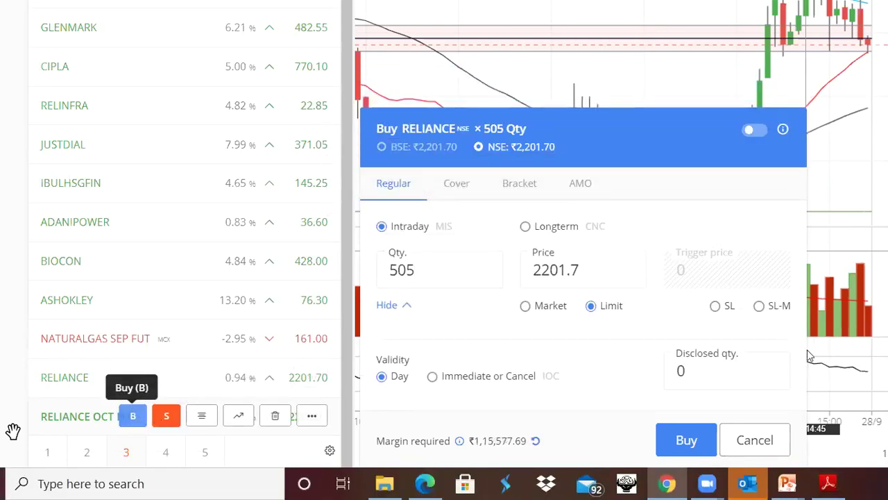
key(b)
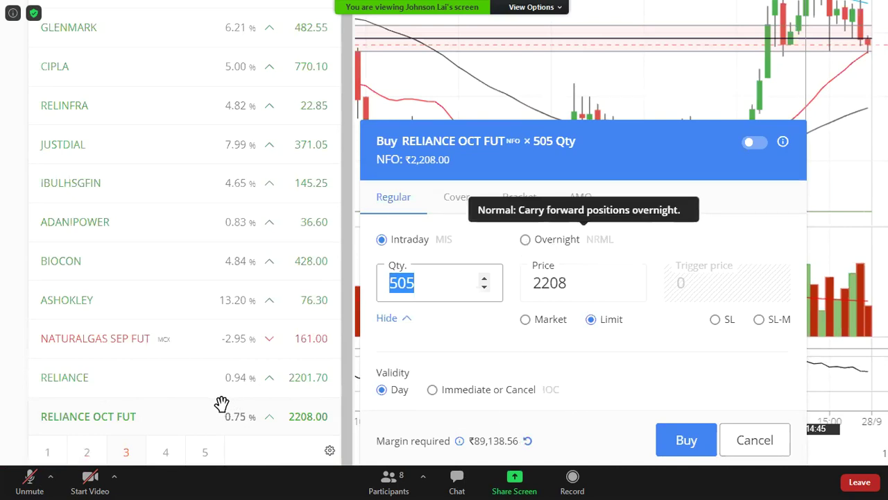
click(556, 239)
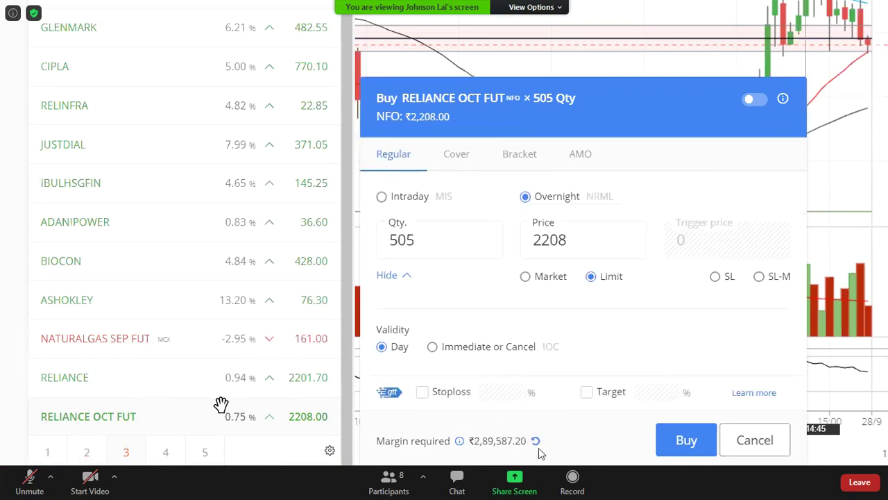
Step: Look through the meeting's participant list and close it
click(392, 486)
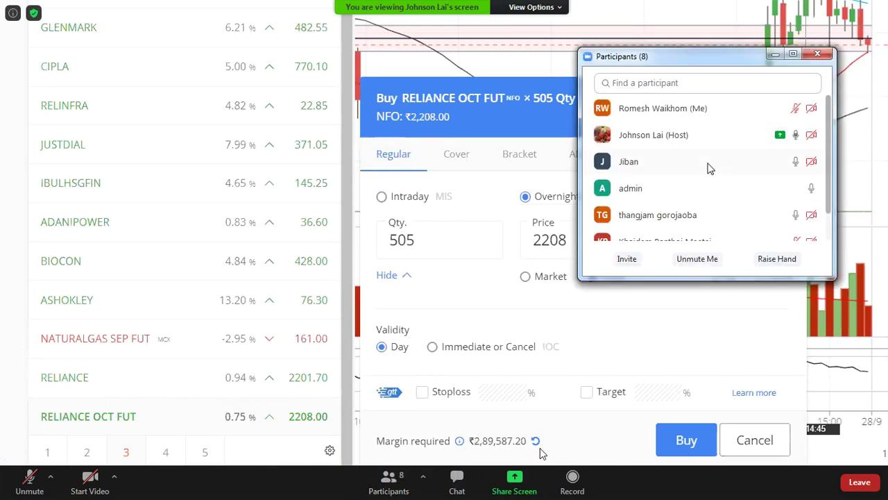
scroll(709, 168, down, 3)
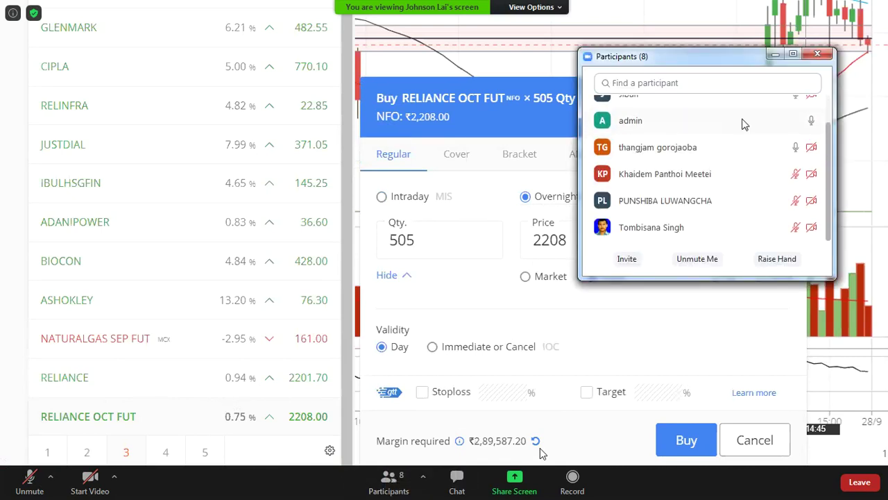
scroll(753, 124, up, 3)
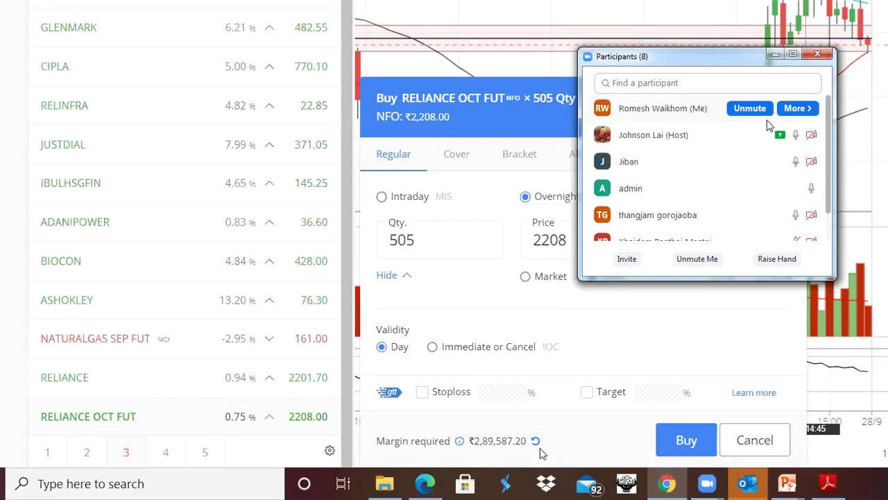
click(817, 54)
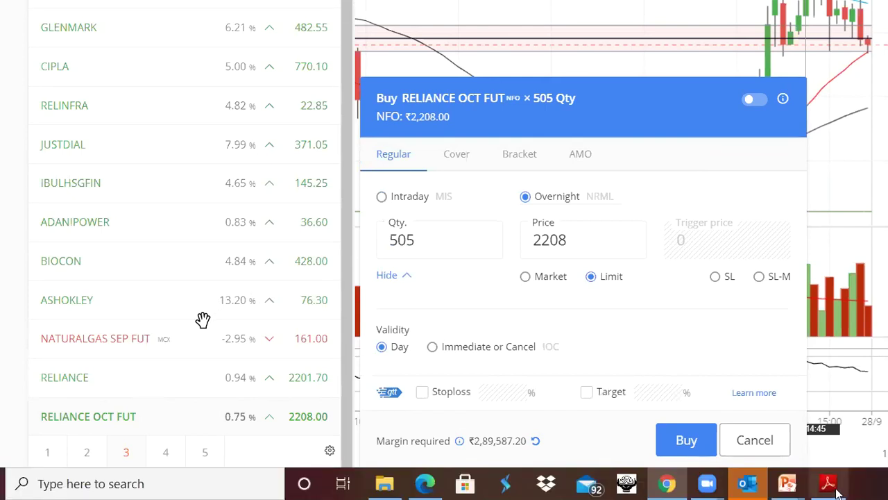
Step: Check the margin for a Longterm RELIANCE buy order of 505 shares, compare it with Overnight RELIANCE OCT FUT, and close the order form
mouse_move(749, 491)
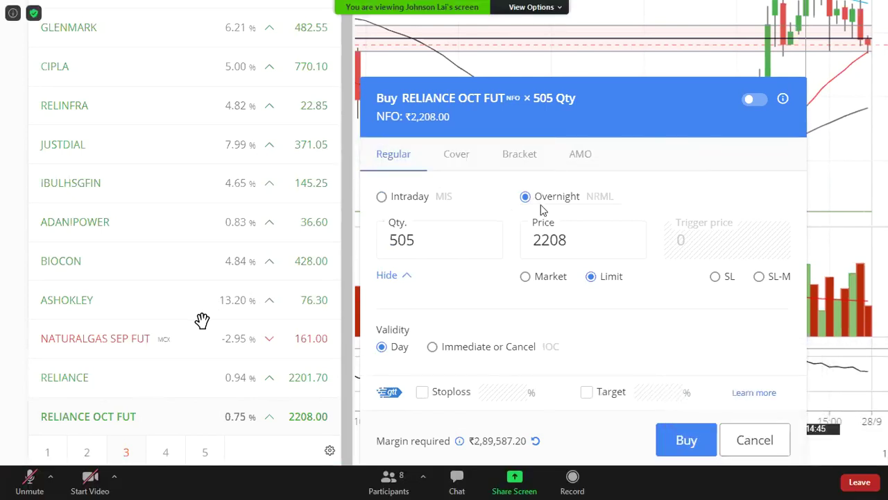
mouse_move(220, 415)
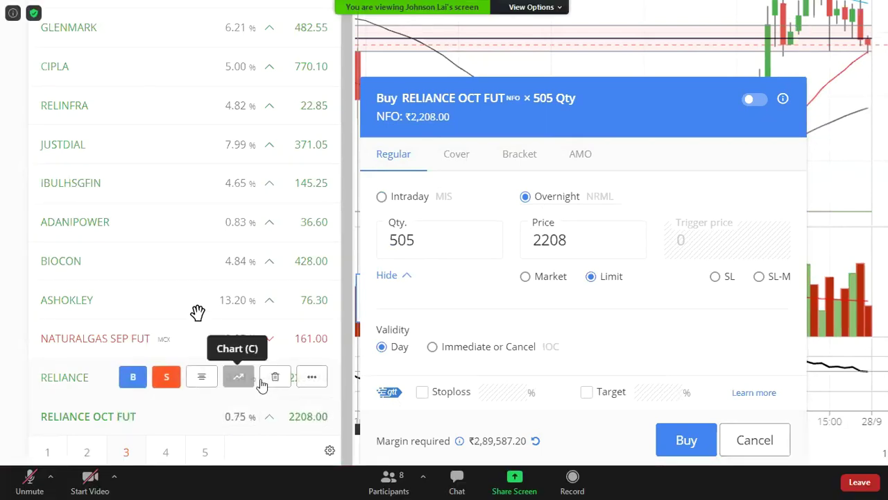
click(135, 377)
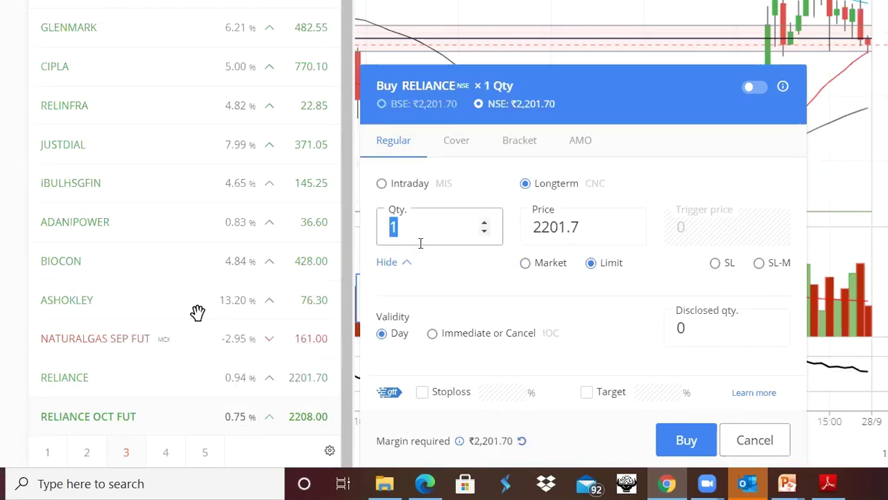
text(505)
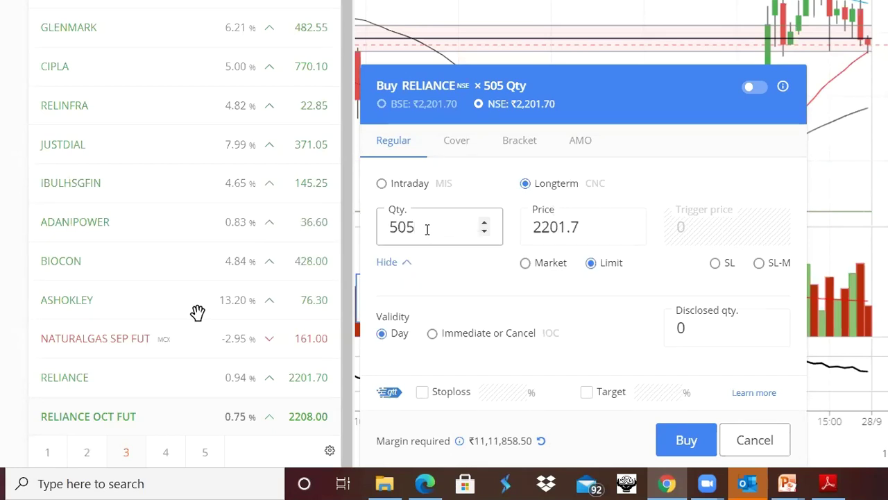
click(541, 441)
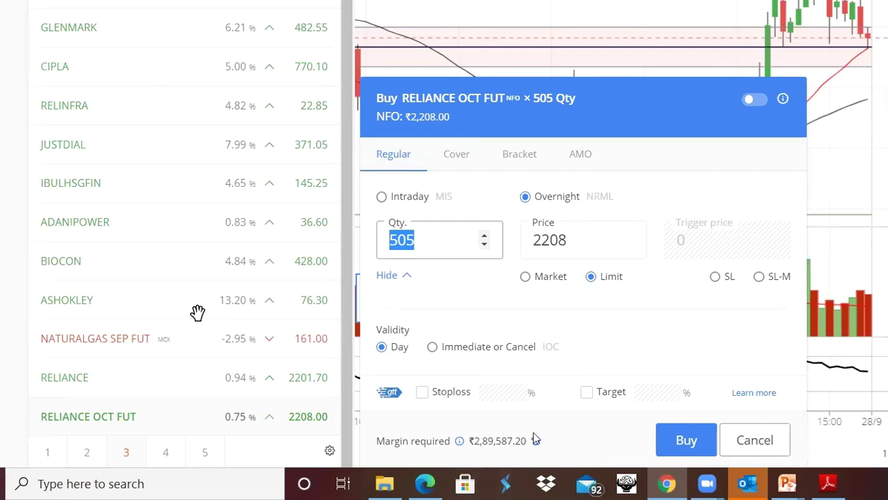
click(755, 445)
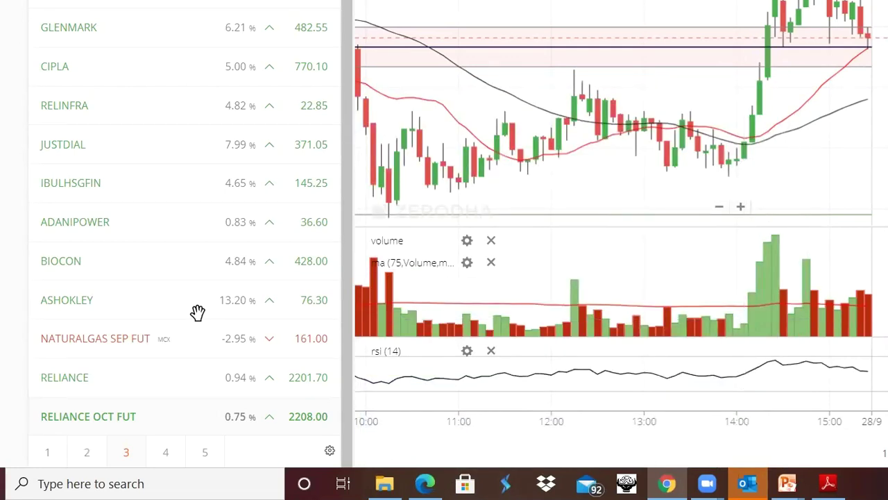
Step: Search Google for "margin file" in a new browser tab
key(ctrl+t)
click(505, 99)
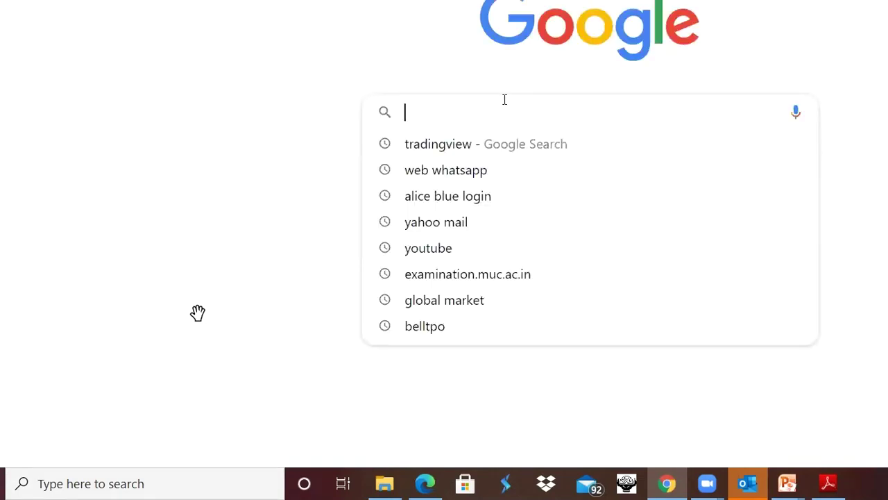
text(mar)
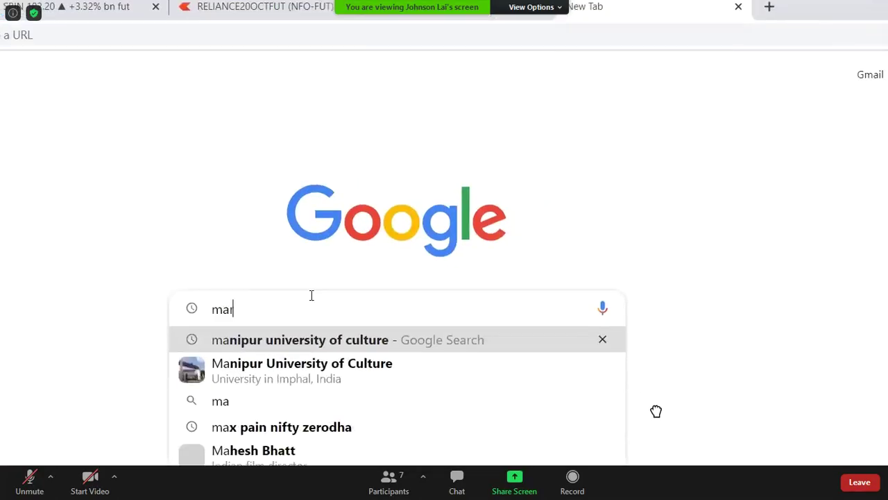
text(gin)
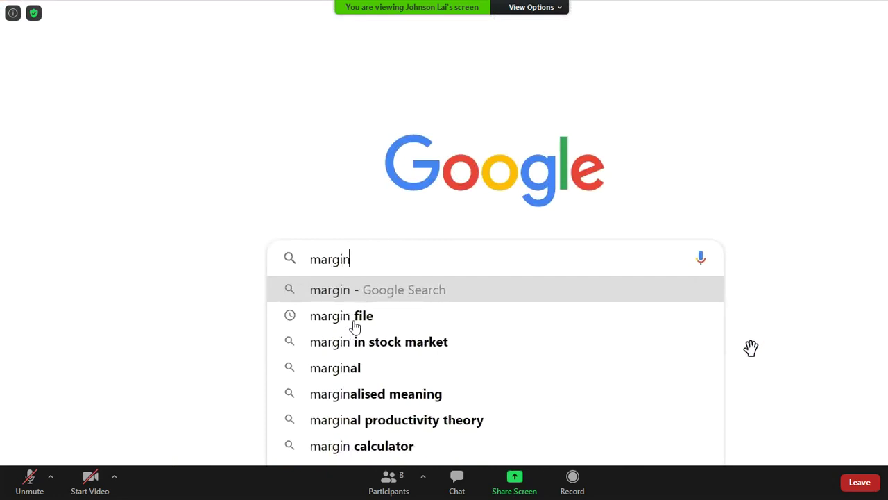
key(Down)
key(Return)
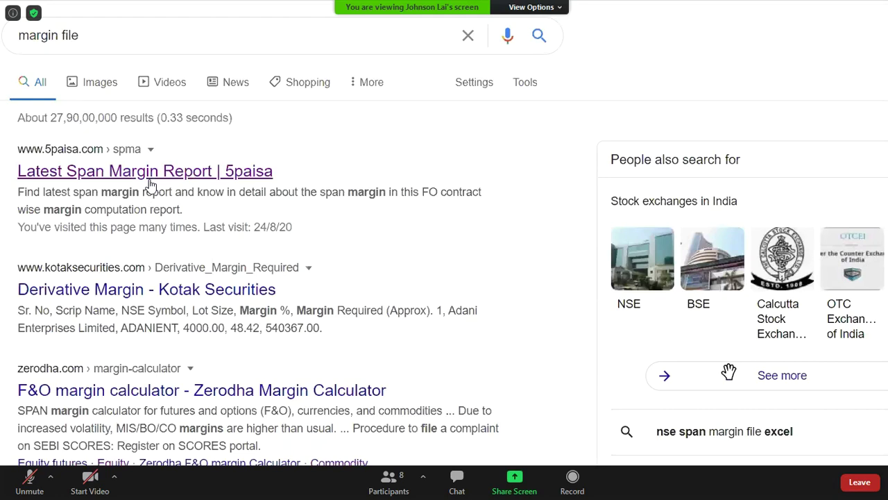
Step: Open 5paisa's Latest Span Margin Report from the search results and examine the contract-wise margins across the stock list
drag(329, 139, 604, 256)
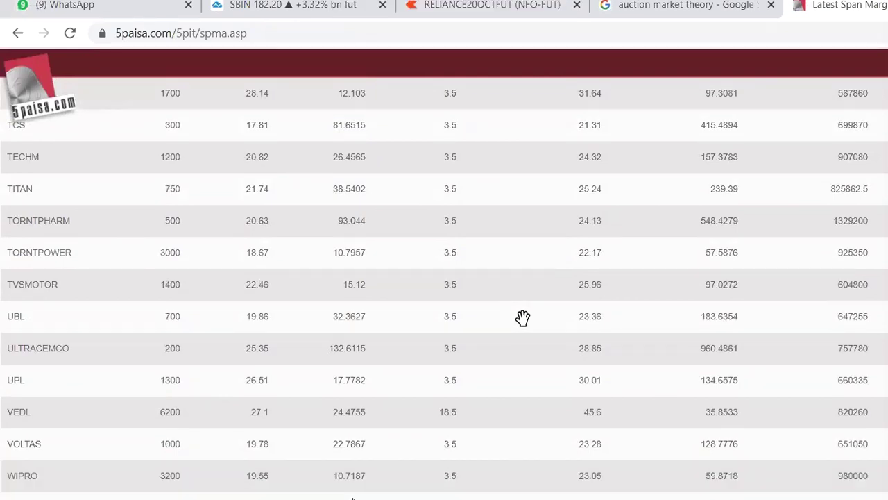
scroll(522, 318, up, 5)
scroll(522, 318, down, 5)
scroll(523, 318, up, 1)
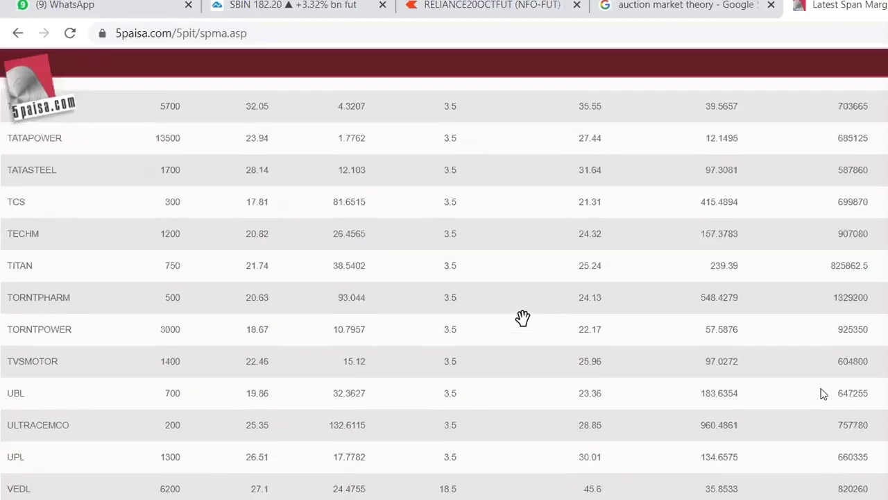
scroll(523, 318, up, 1)
scroll(523, 318, up, 20)
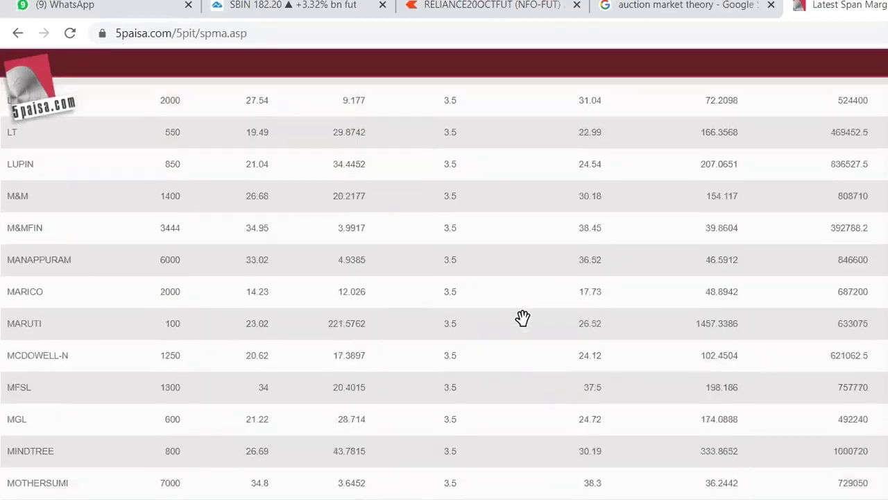
scroll(523, 318, up, 15)
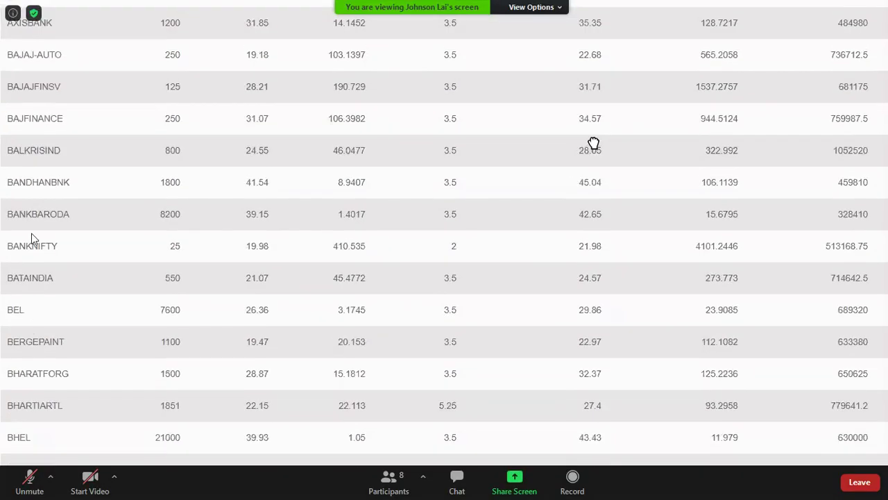
Step: Set the shared-screen view in the meeting to follow the presenter's pointer
click(532, 7)
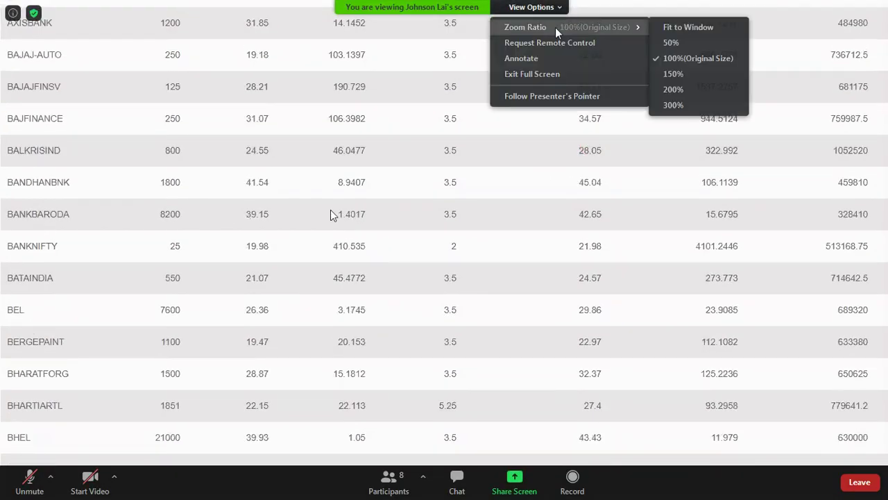
click(545, 94)
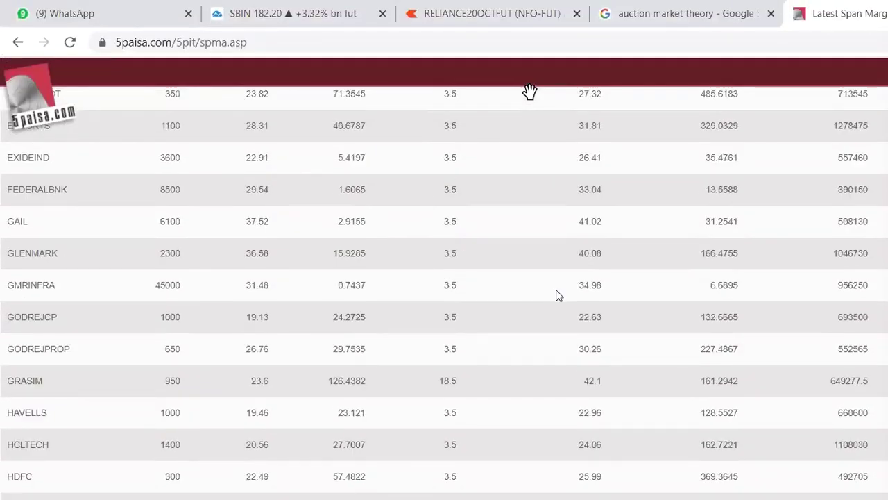
Step: Go back from the span margin report to the "margin file" search results and switch to the SBIN chart in TradingView
scroll(521, 192, up, 10)
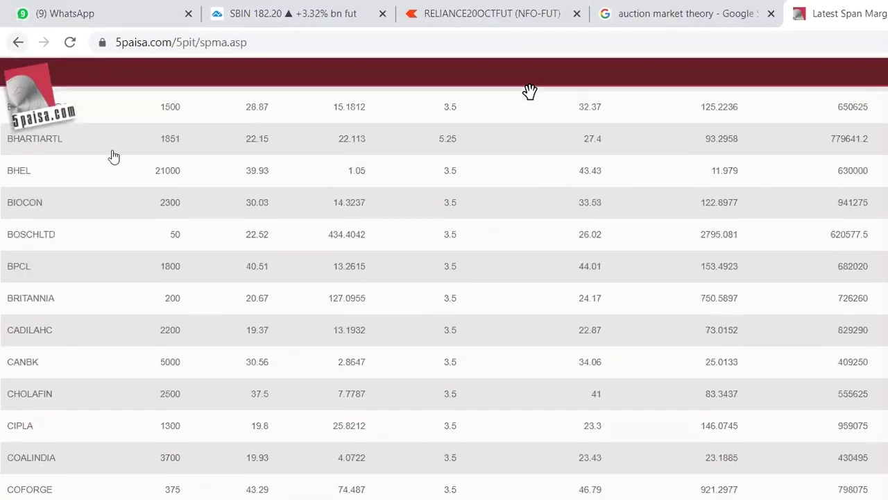
key(alt+Left)
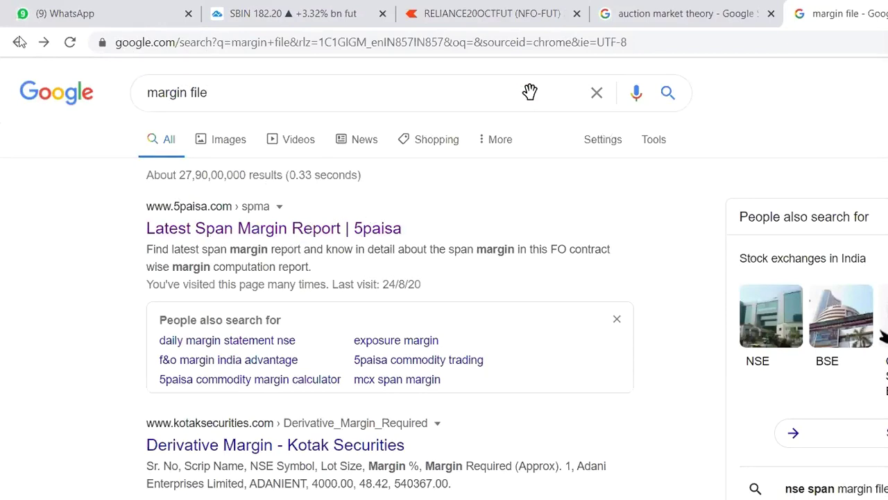
click(281, 16)
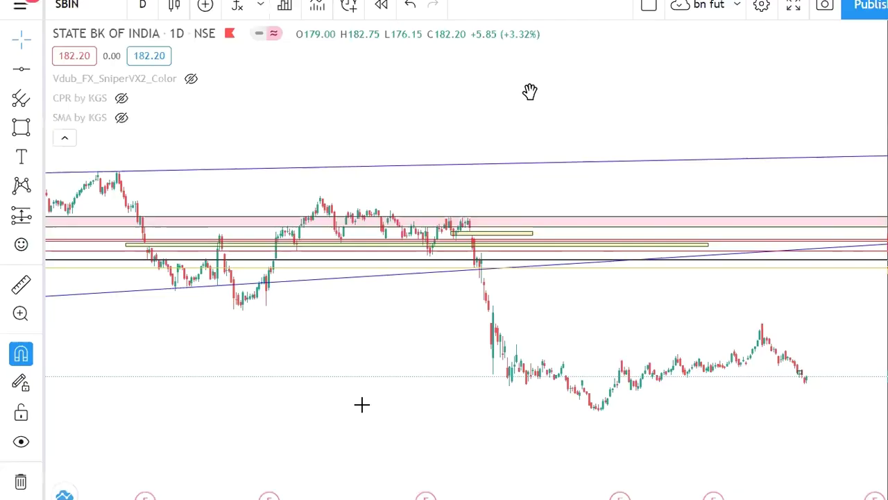